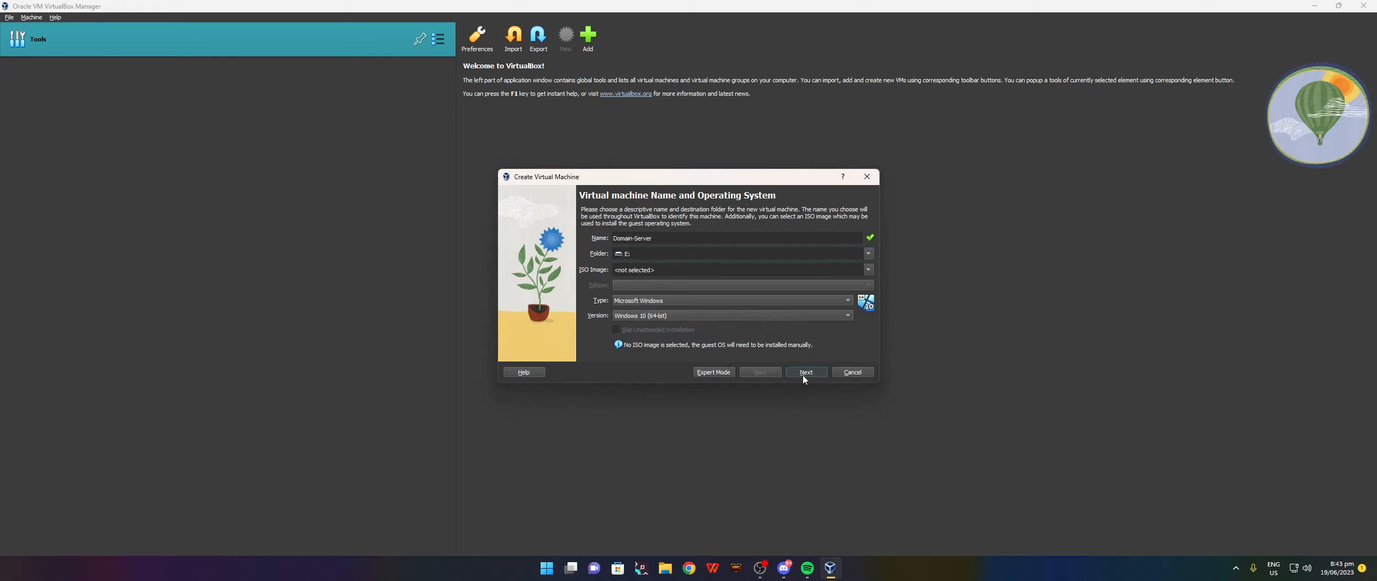
# Give Domain-Server 5120 MB memory and 2 CPUs, keep the 50 GB disk, and finish the wizard.
pyautogui.click(692, 230)
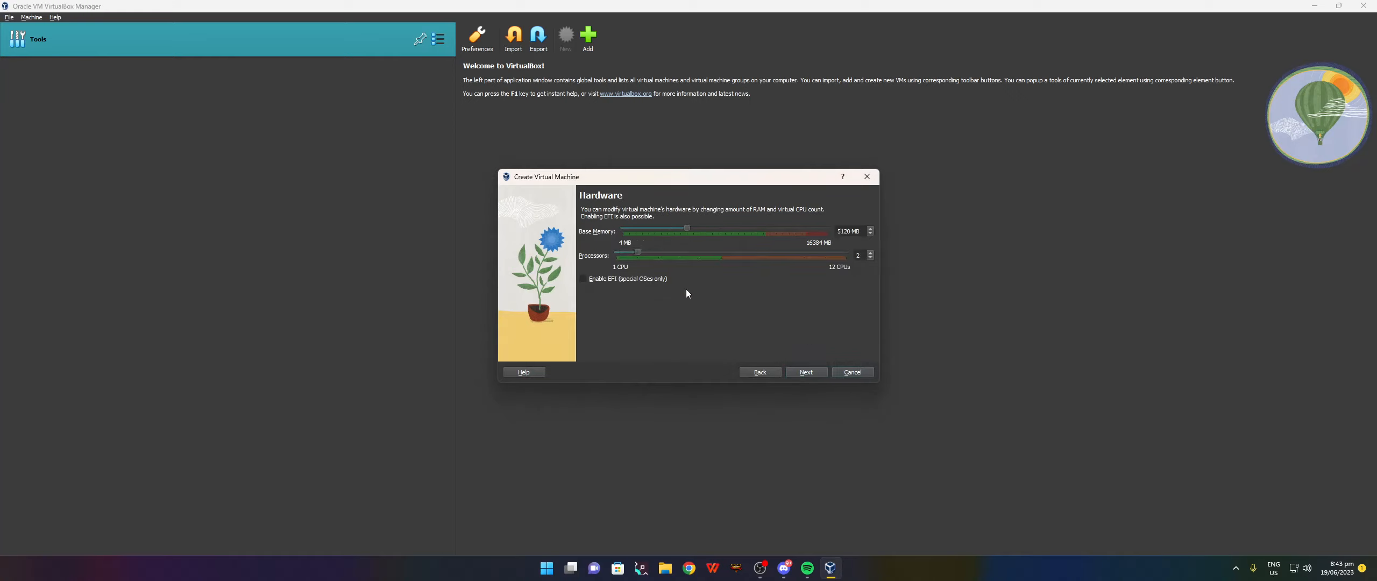
pyautogui.click(815, 372)
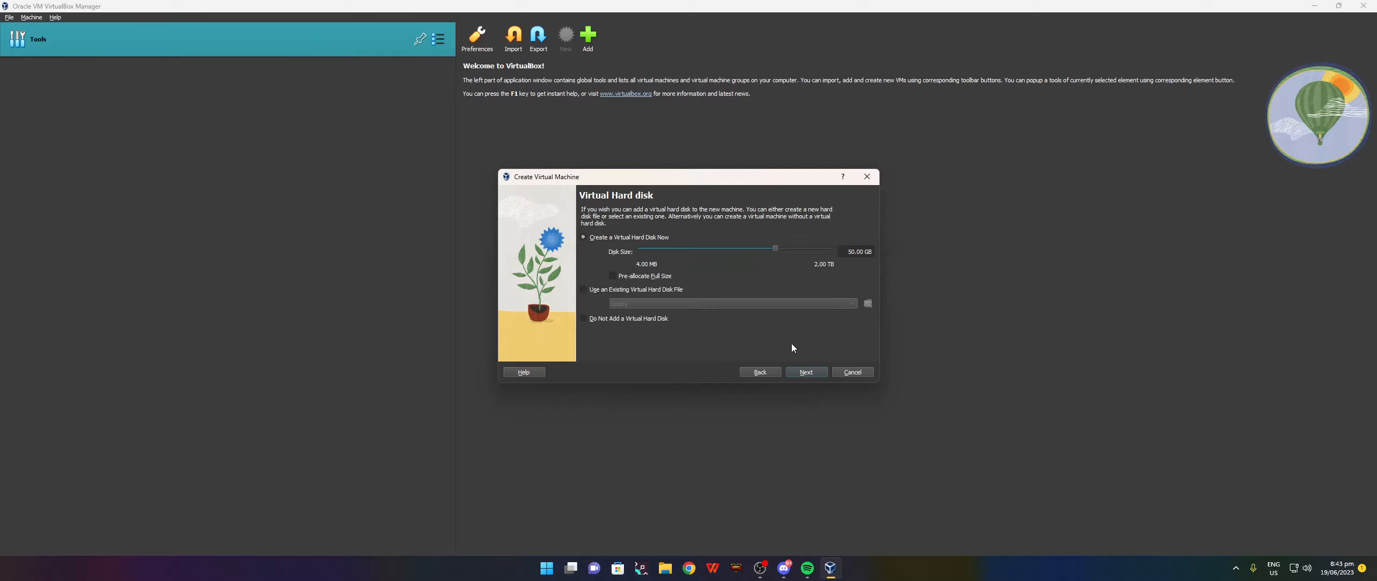
pyautogui.click(804, 373)
pyautogui.click(806, 371)
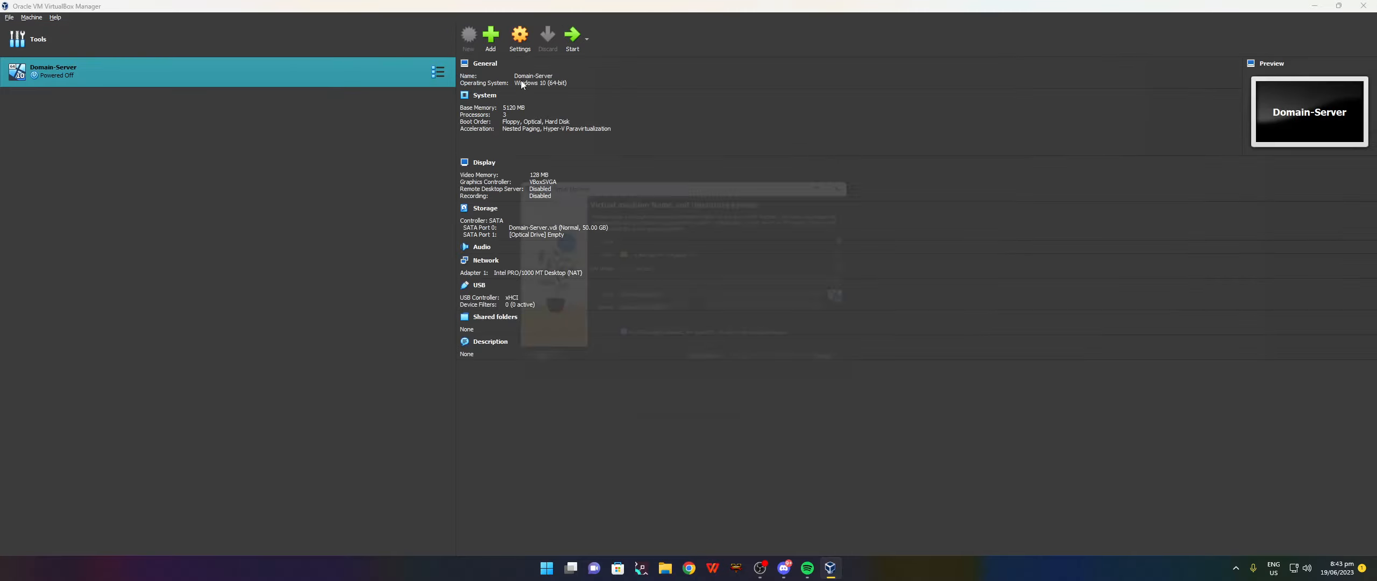
# Name the new machine Server-2 and store it in a folder on drive E:.
pyautogui.write('Server-2')
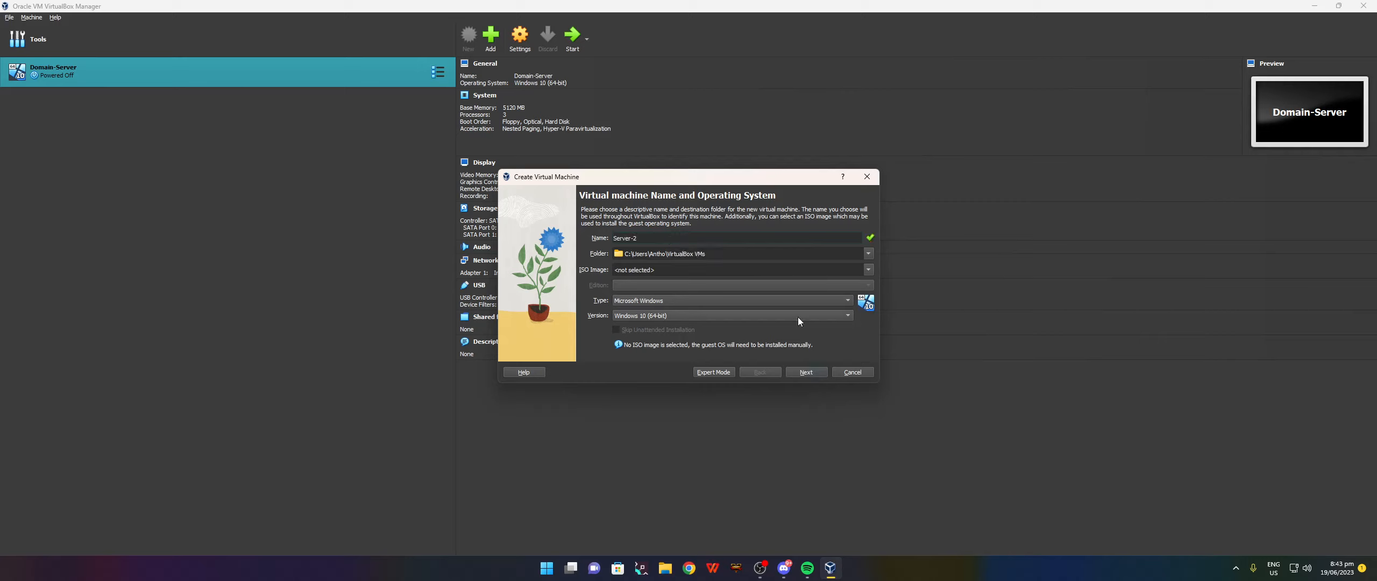
pyautogui.click(868, 254)
pyautogui.click(673, 274)
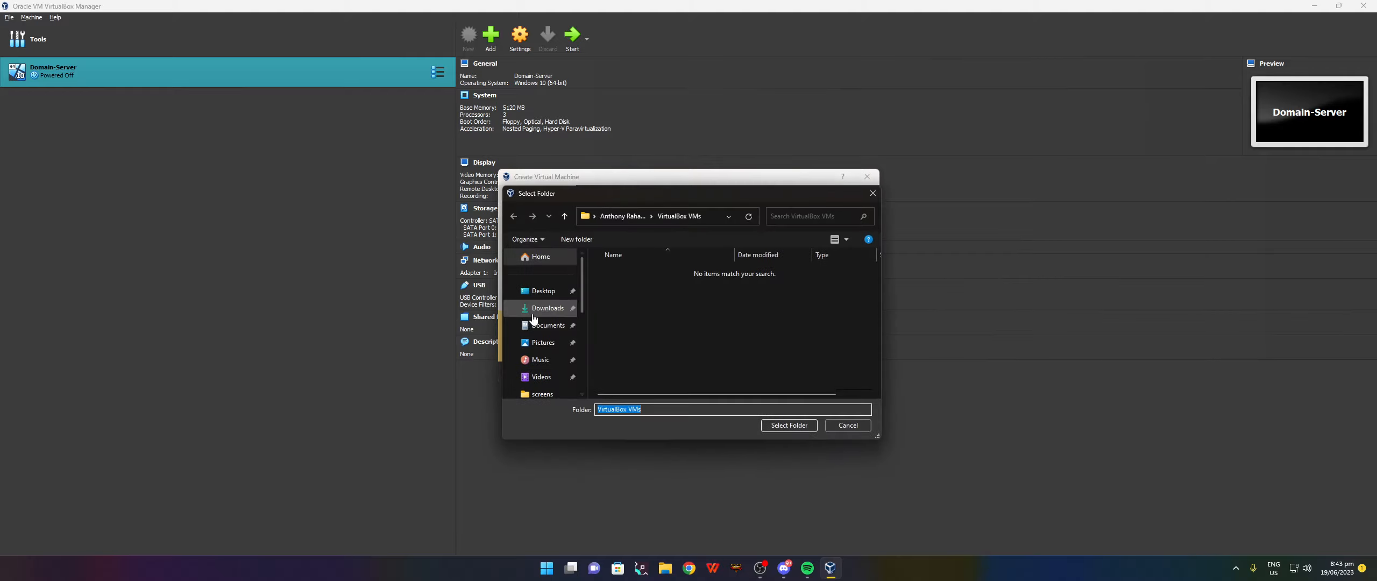
pyautogui.scroll(-3, 554, 375)
pyautogui.click(540, 360)
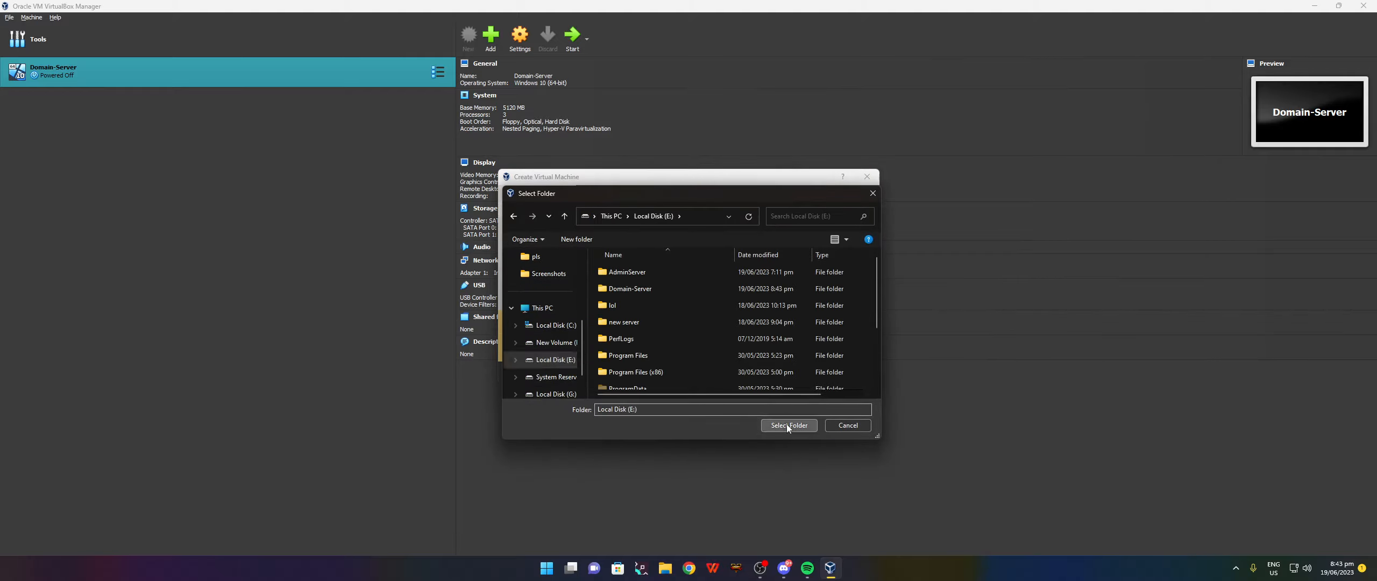
pyautogui.click(788, 424)
pyautogui.press('Return')
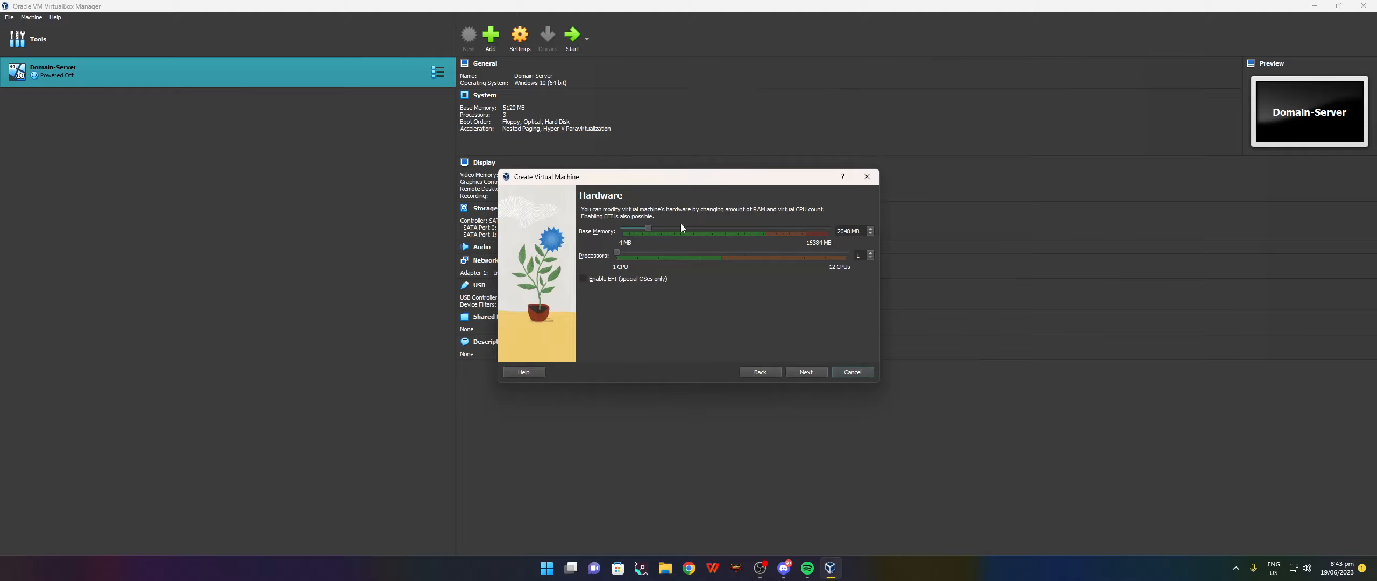
# Keep 2560 MB memory, 2 CPUs and the 50 GB disk, and finish creating Server-2.
pyautogui.click(804, 375)
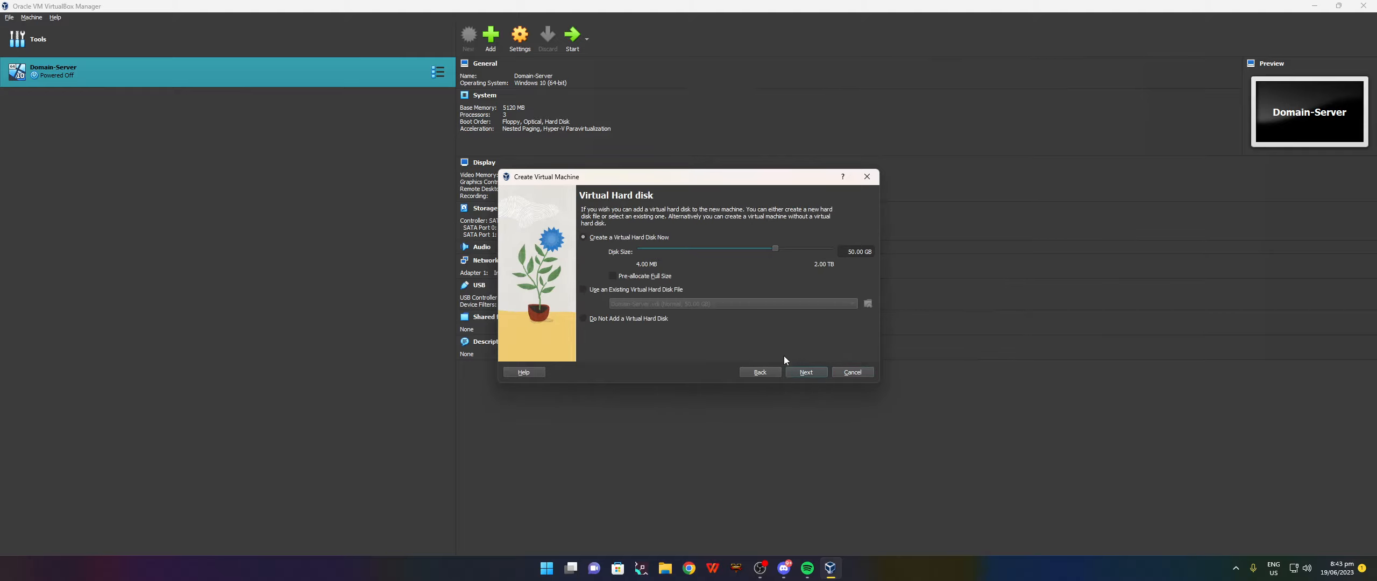
pyautogui.click(807, 375)
pyautogui.click(806, 375)
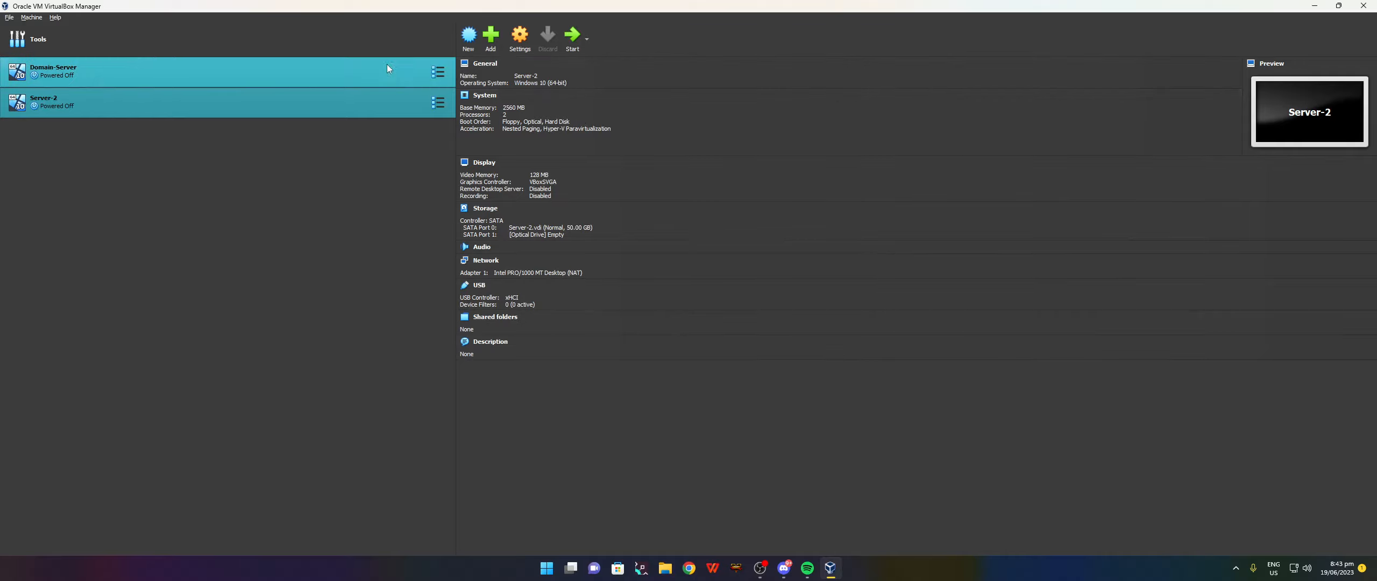
# Load the Windows ISO into Domain-Server's empty optical drive.
pyautogui.click(353, 71)
pyautogui.click(520, 47)
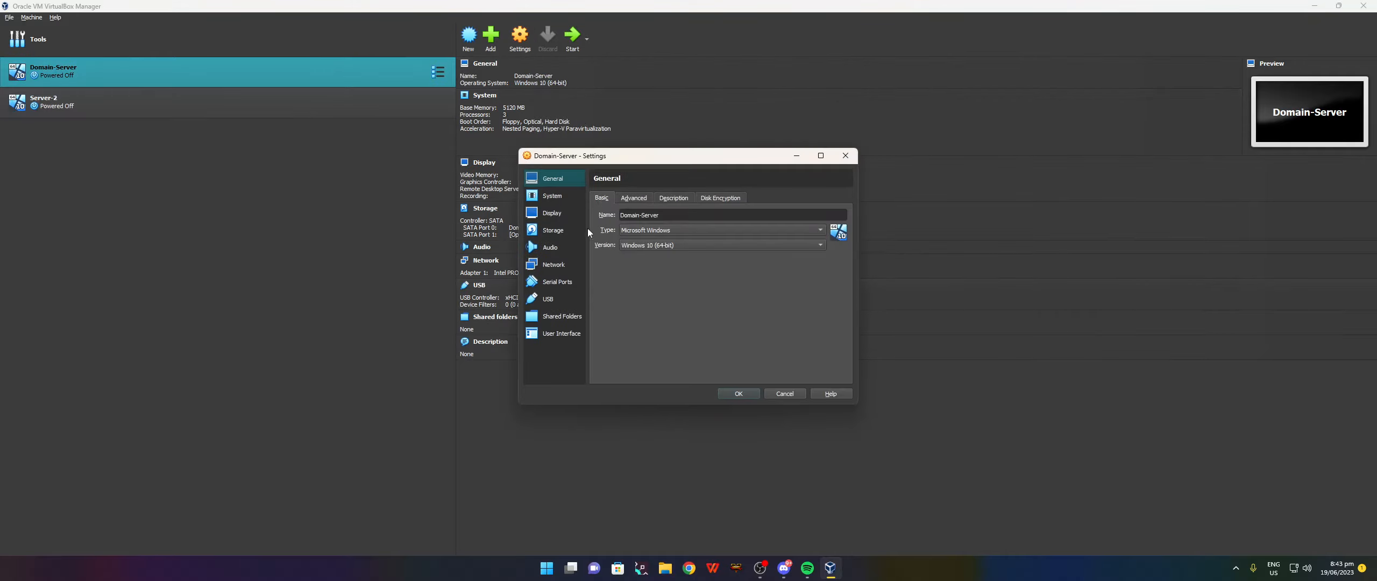
pyautogui.click(554, 229)
pyautogui.click(656, 233)
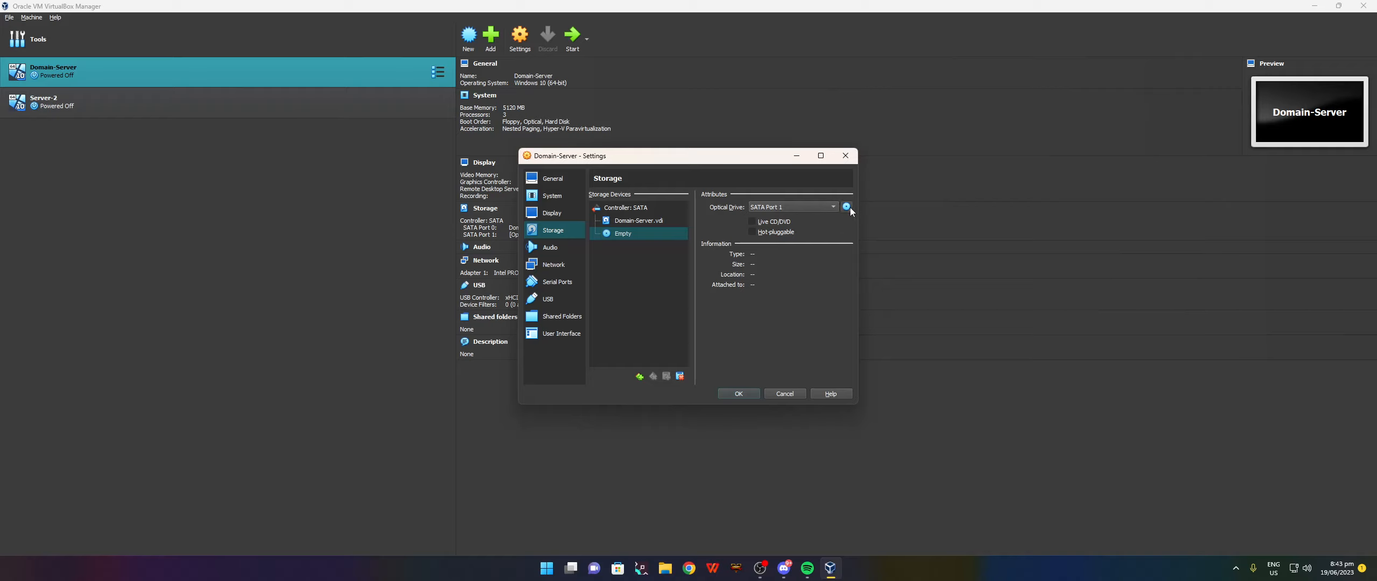
pyautogui.click(847, 206)
pyautogui.click(879, 241)
pyautogui.click(662, 221)
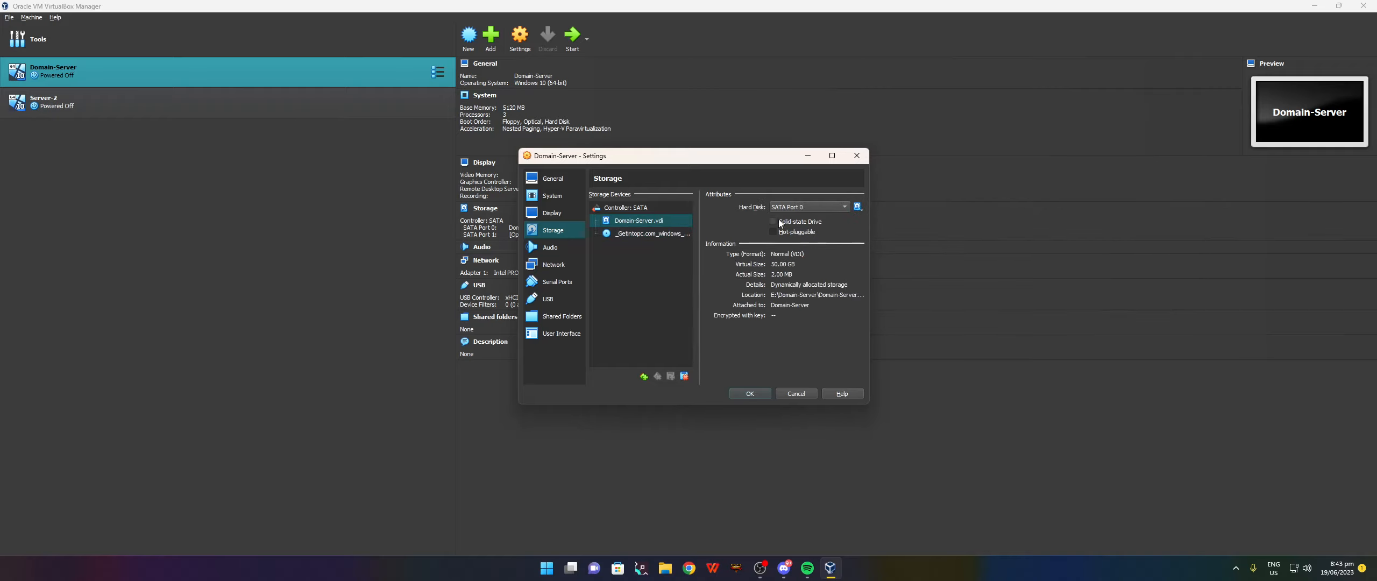
# Put Domain-Server's adapter on Internal Network, Intel PRO/1000 MT Server type, promiscuous mode Allow All, and save.
pyautogui.click(562, 265)
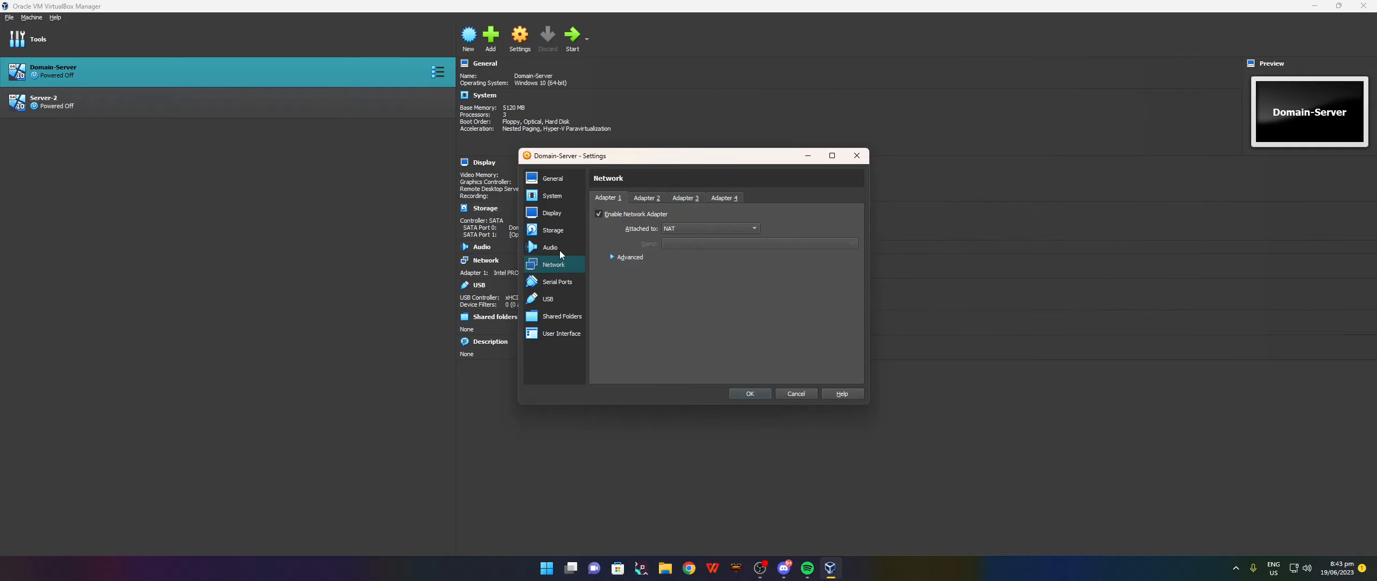
pyautogui.click(686, 229)
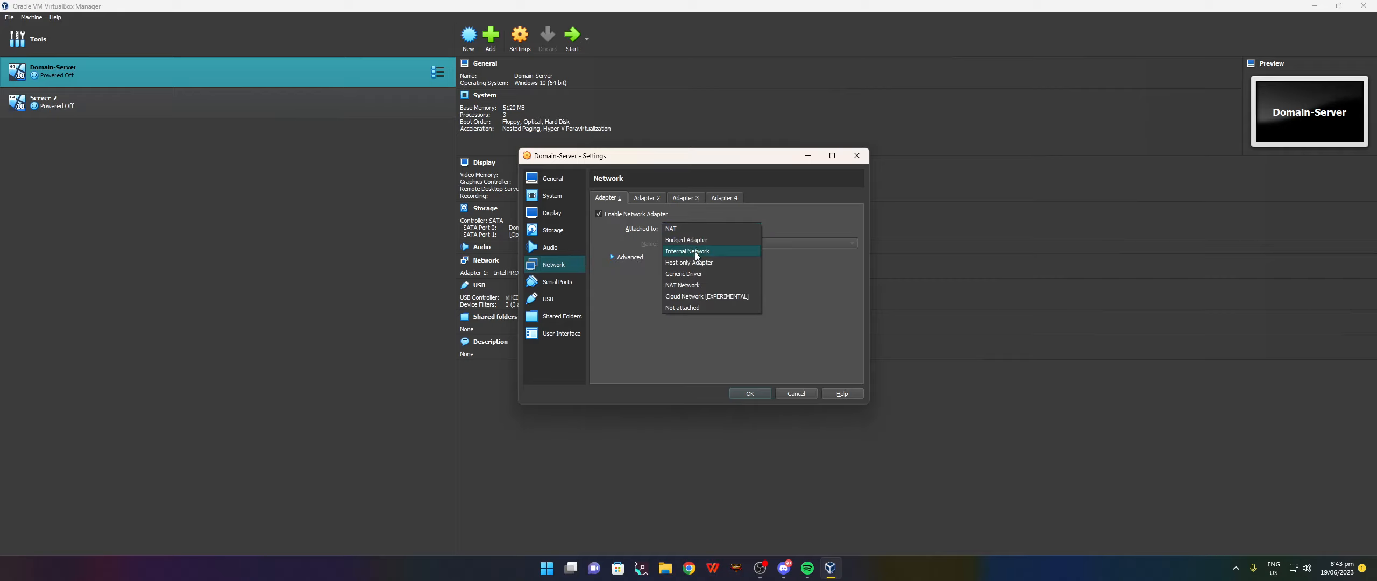
pyautogui.click(695, 252)
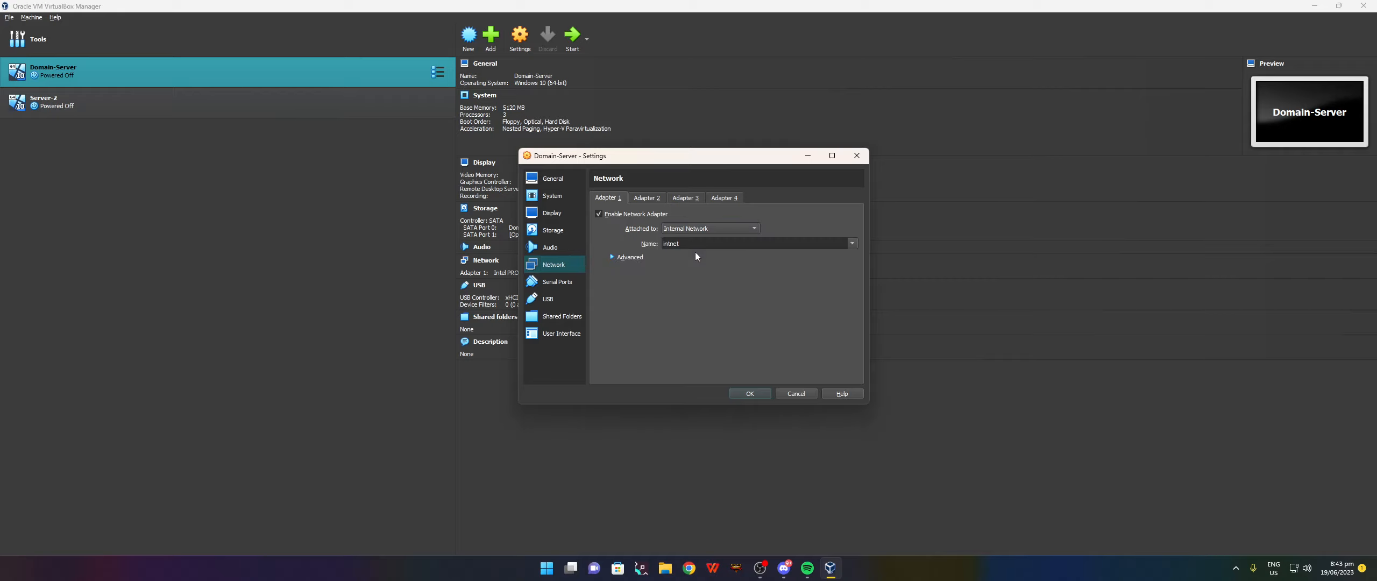
pyautogui.click(655, 257)
pyautogui.click(671, 272)
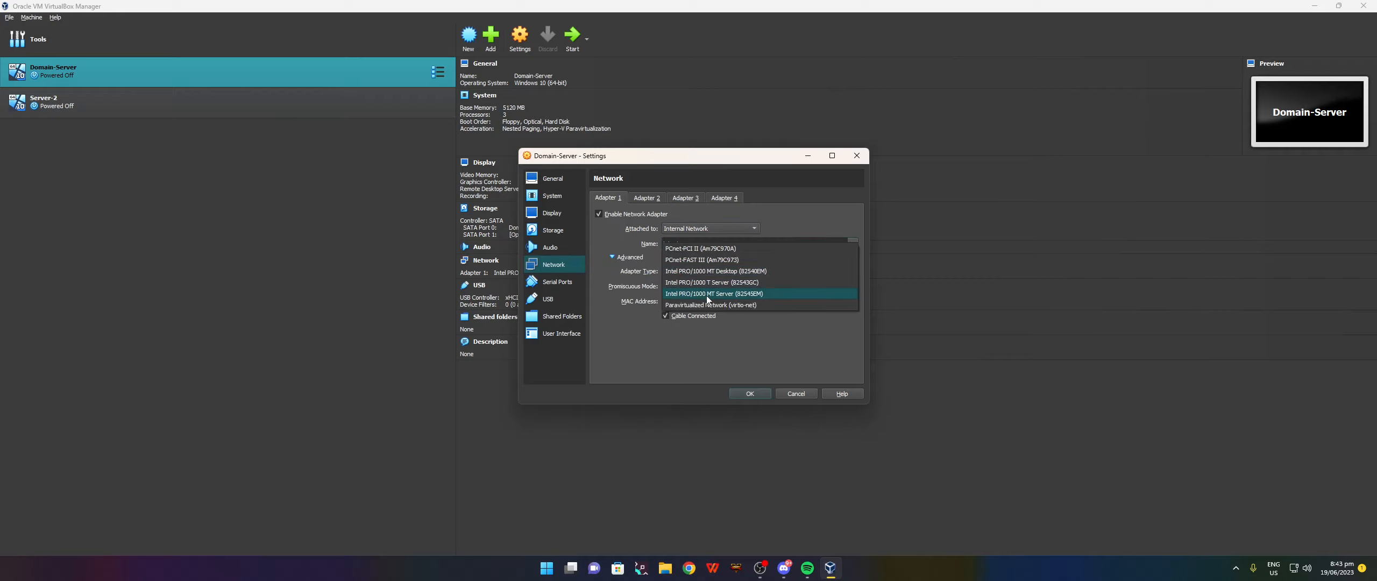
pyautogui.click(706, 295)
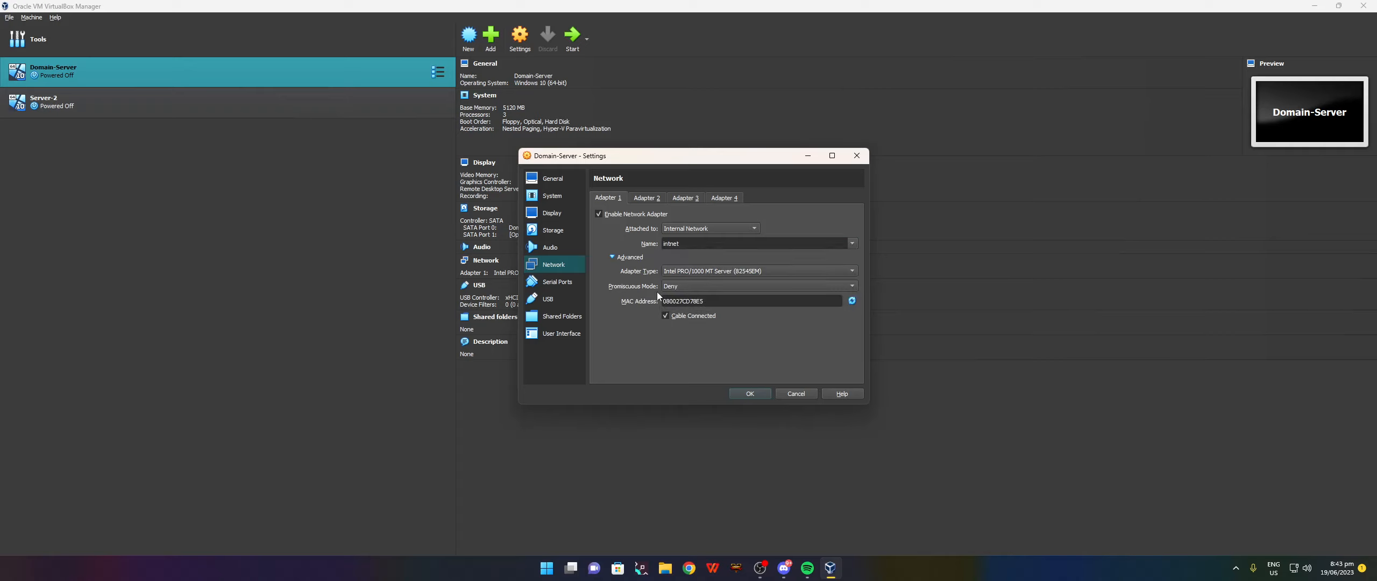
pyautogui.click(701, 289)
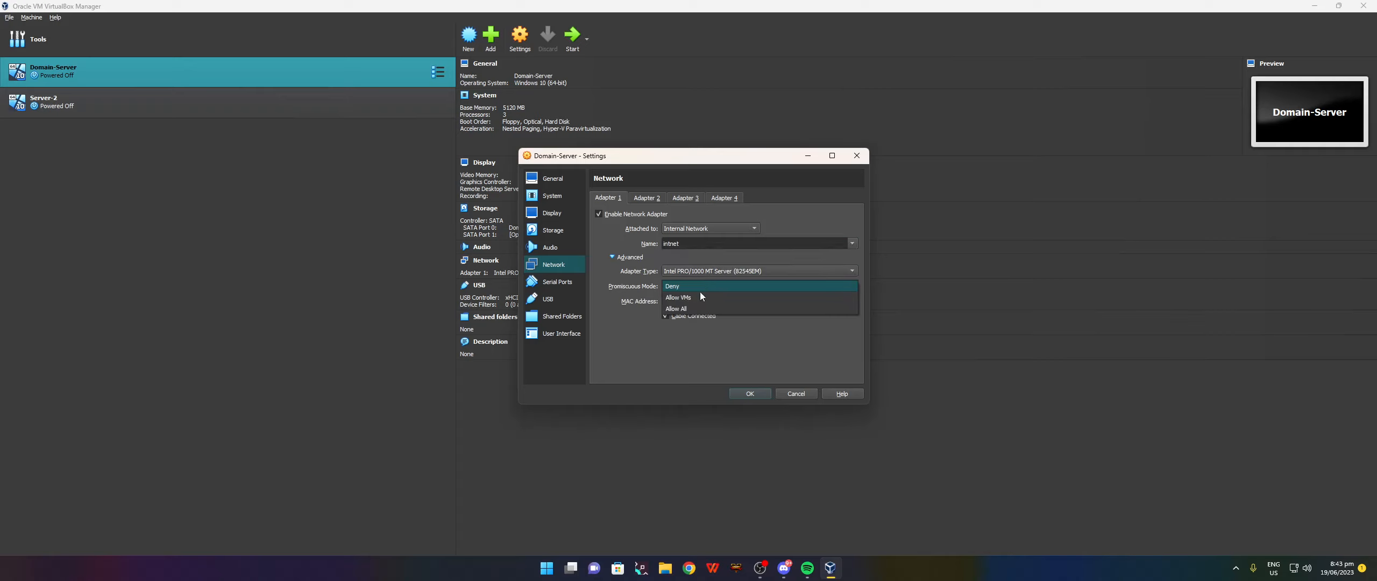
pyautogui.click(673, 309)
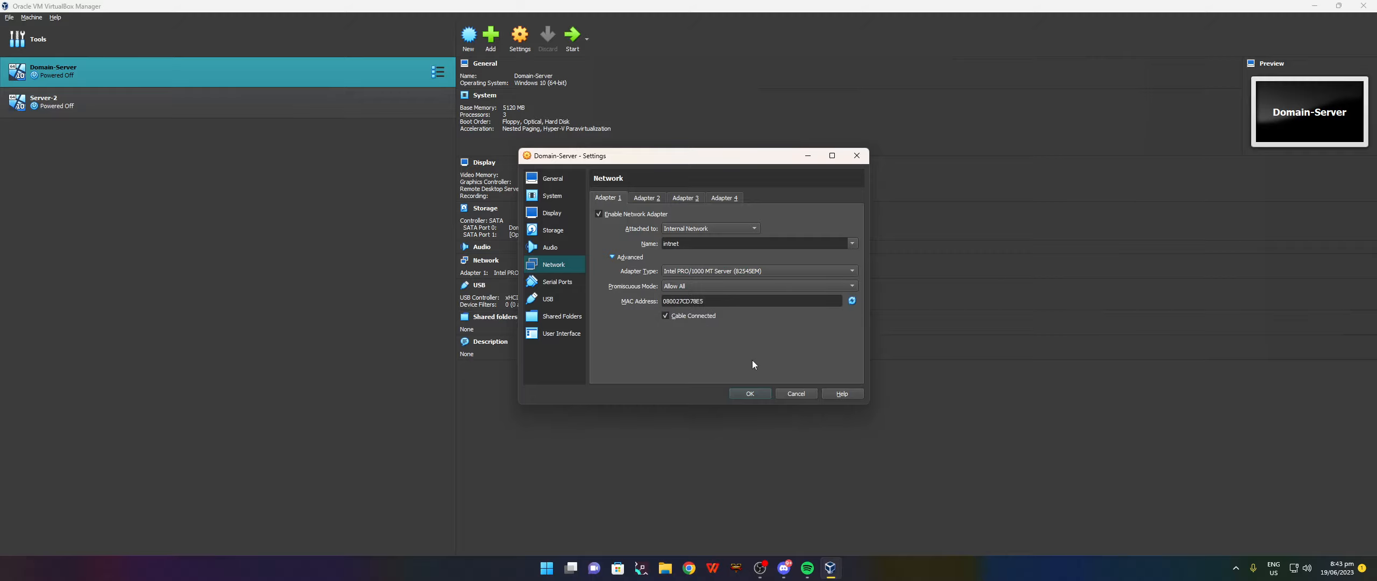
pyautogui.click(749, 393)
pyautogui.click(184, 97)
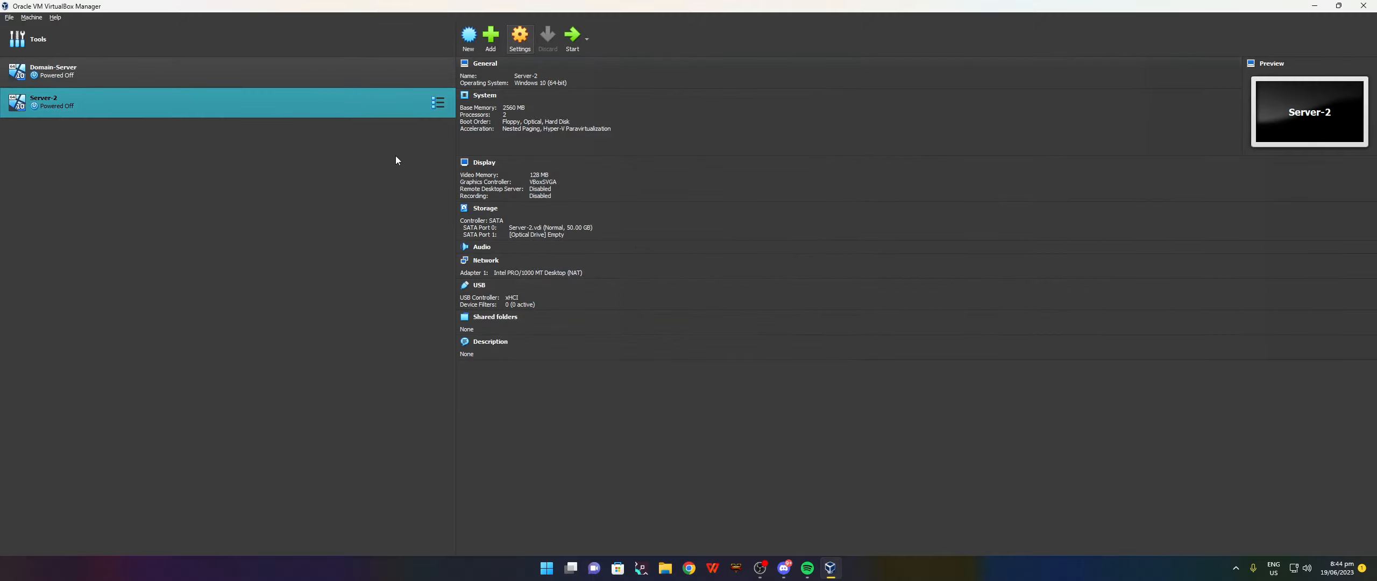
# Load the Windows ISO into Server-2's empty optical drive.
pyautogui.hotkey('ctrl', 's')
pyautogui.click(552, 213)
pyautogui.click(553, 229)
pyautogui.click(656, 232)
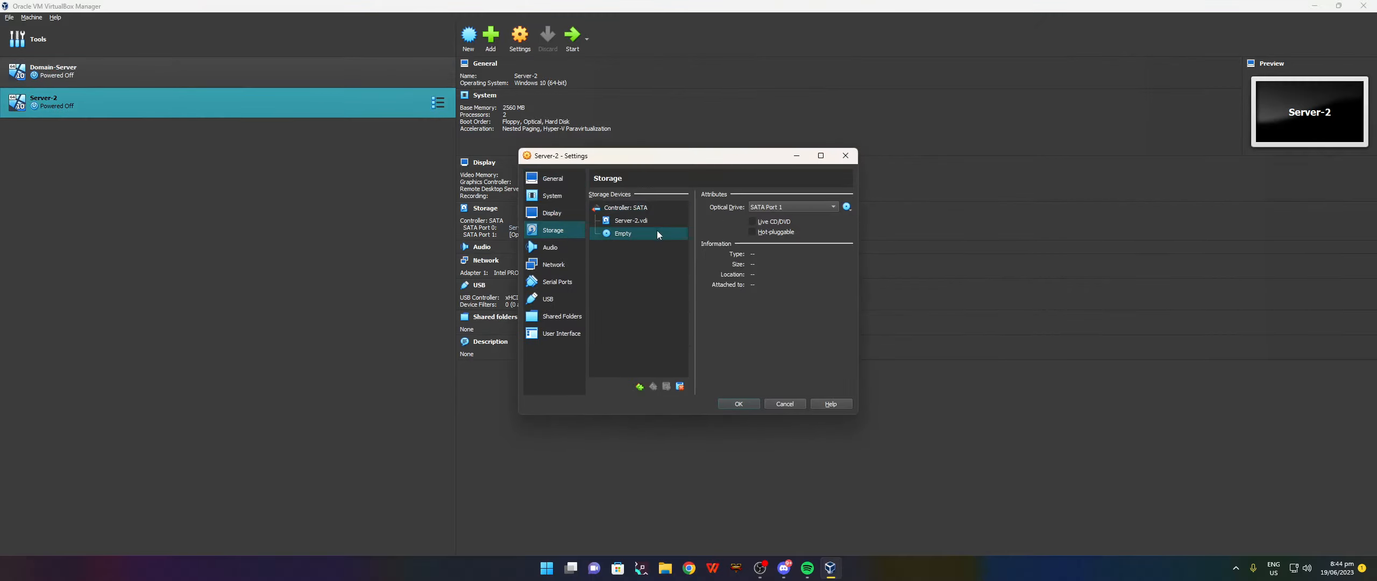
pyautogui.click(846, 206)
pyautogui.click(882, 242)
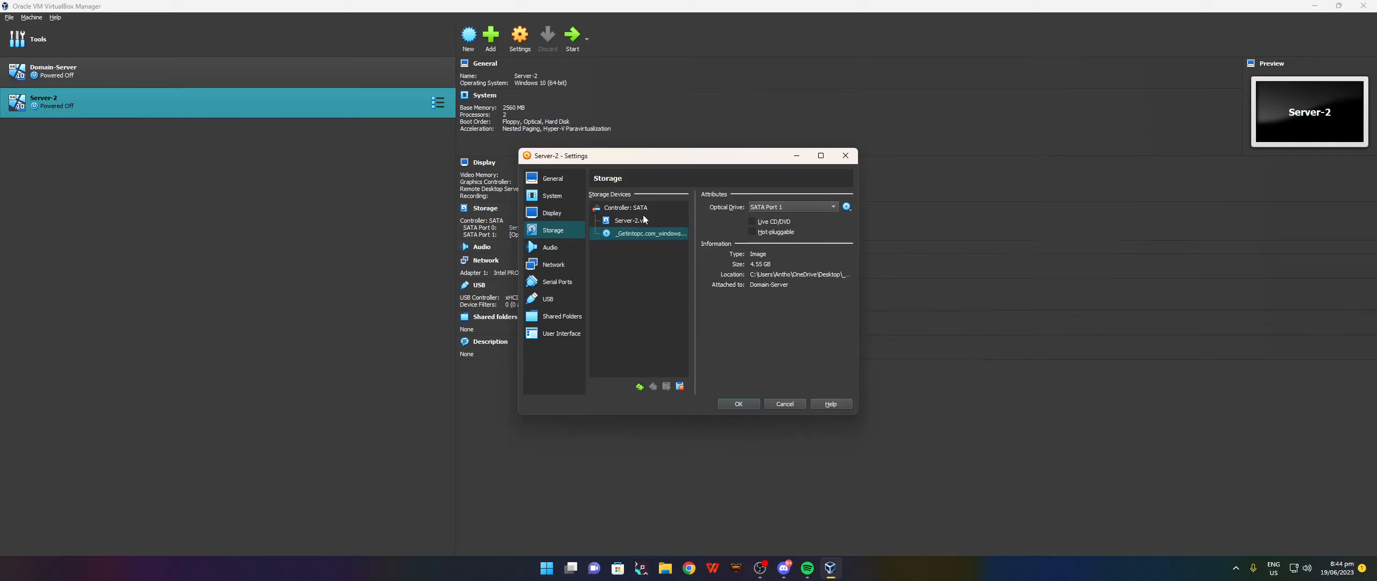
pyautogui.click(635, 220)
# Put Server-2's adapter on Internal Network, Intel PRO/1000 MT Server type, promiscuous mode Allow All, and save.
pyautogui.click(553, 264)
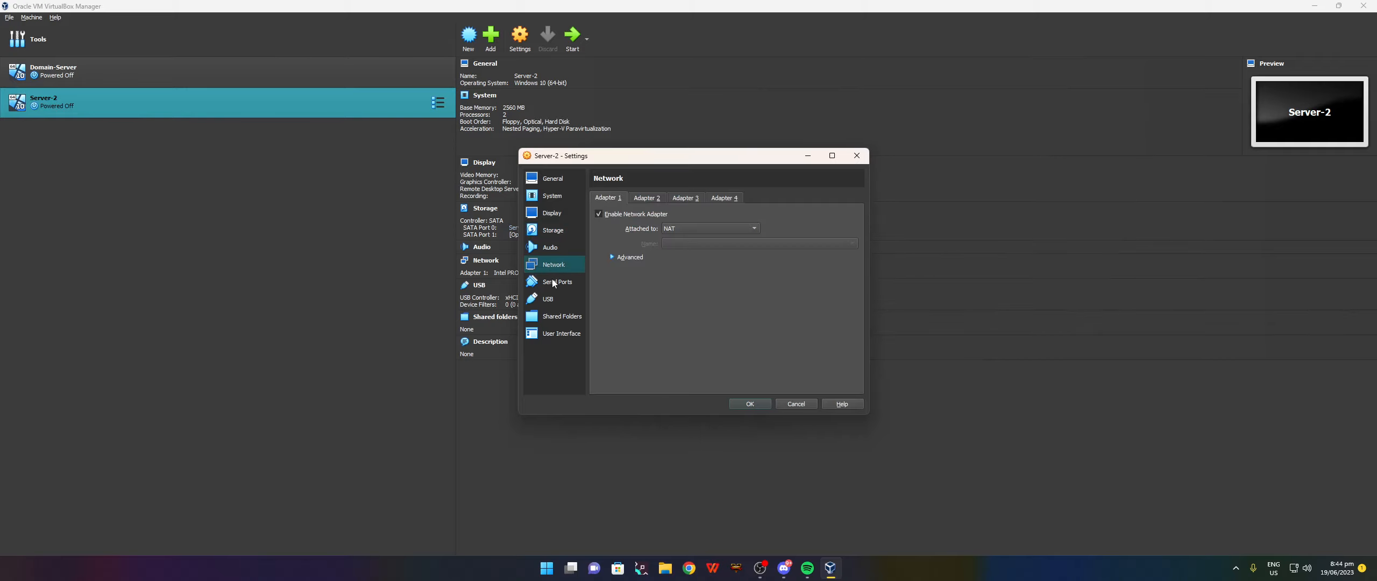
pyautogui.click(684, 233)
pyautogui.click(679, 251)
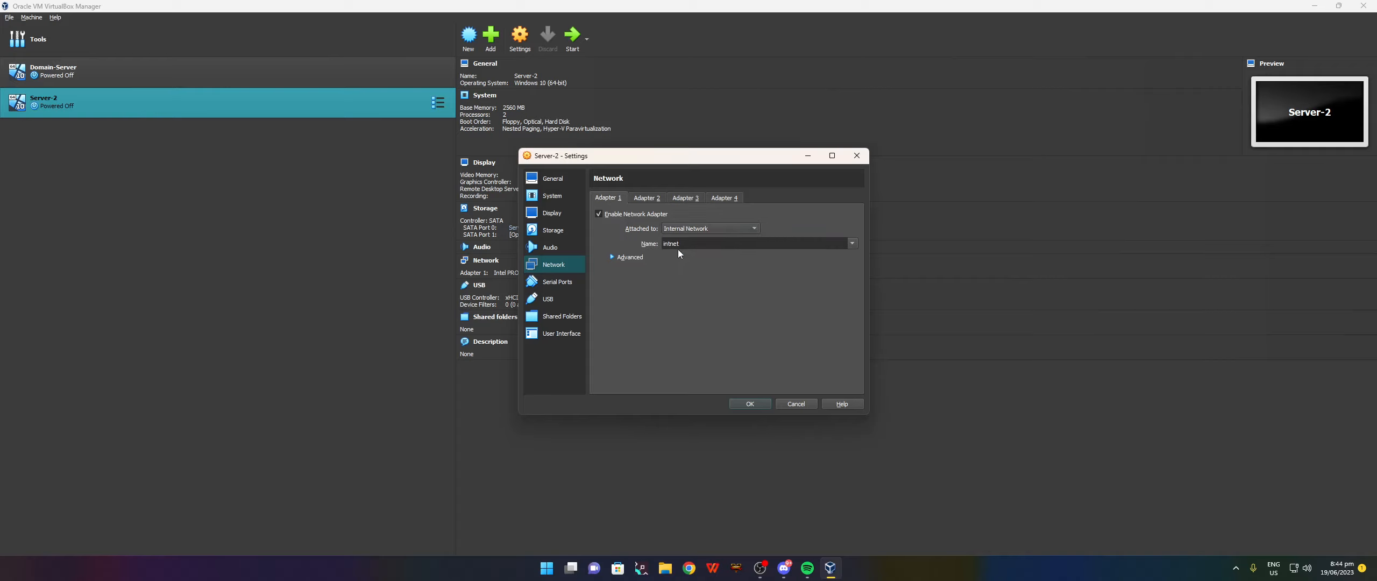
pyautogui.click(621, 258)
pyautogui.click(722, 272)
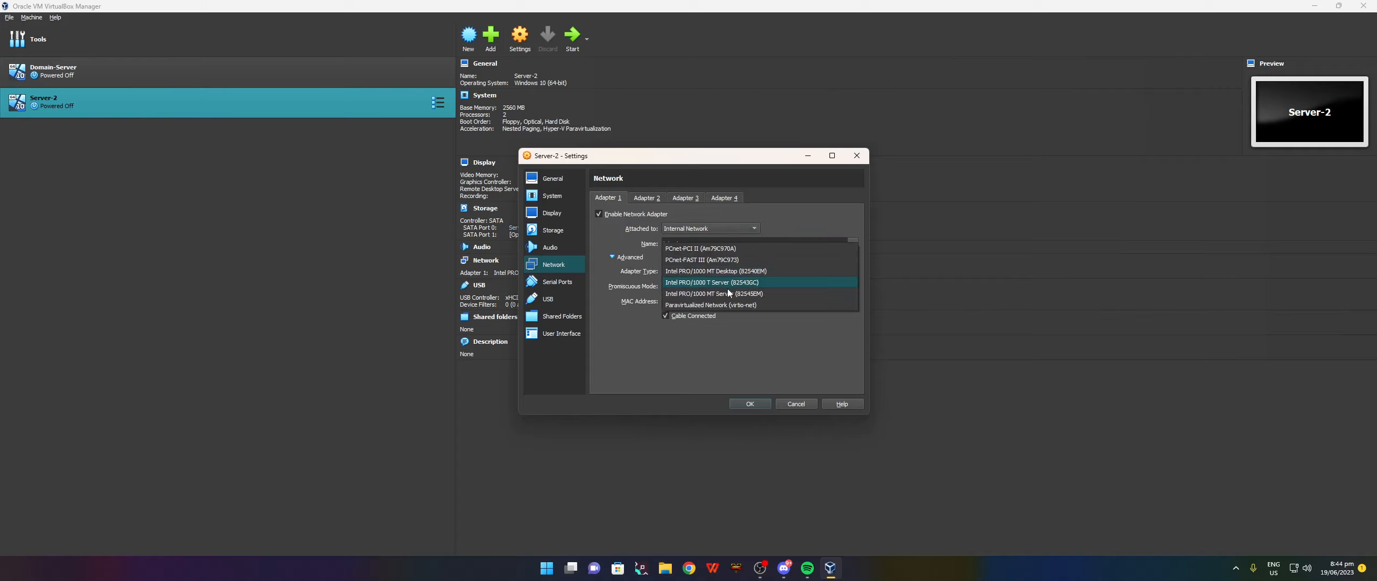
pyautogui.click(727, 291)
pyautogui.click(690, 285)
pyautogui.click(681, 309)
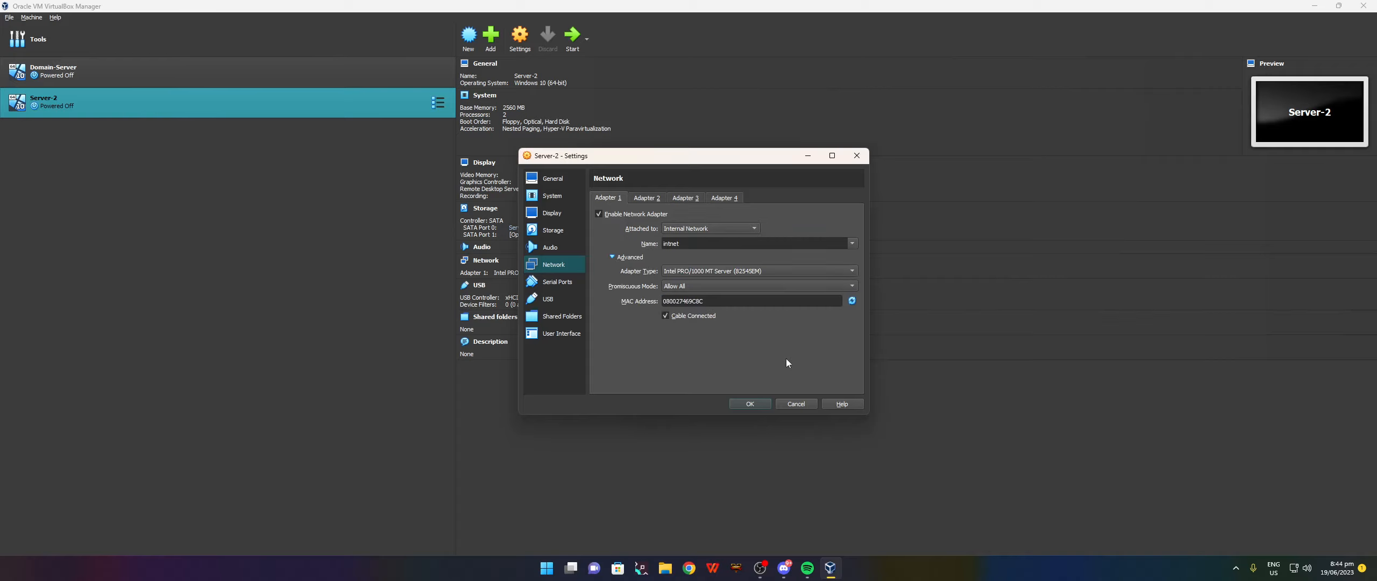
pyautogui.click(756, 403)
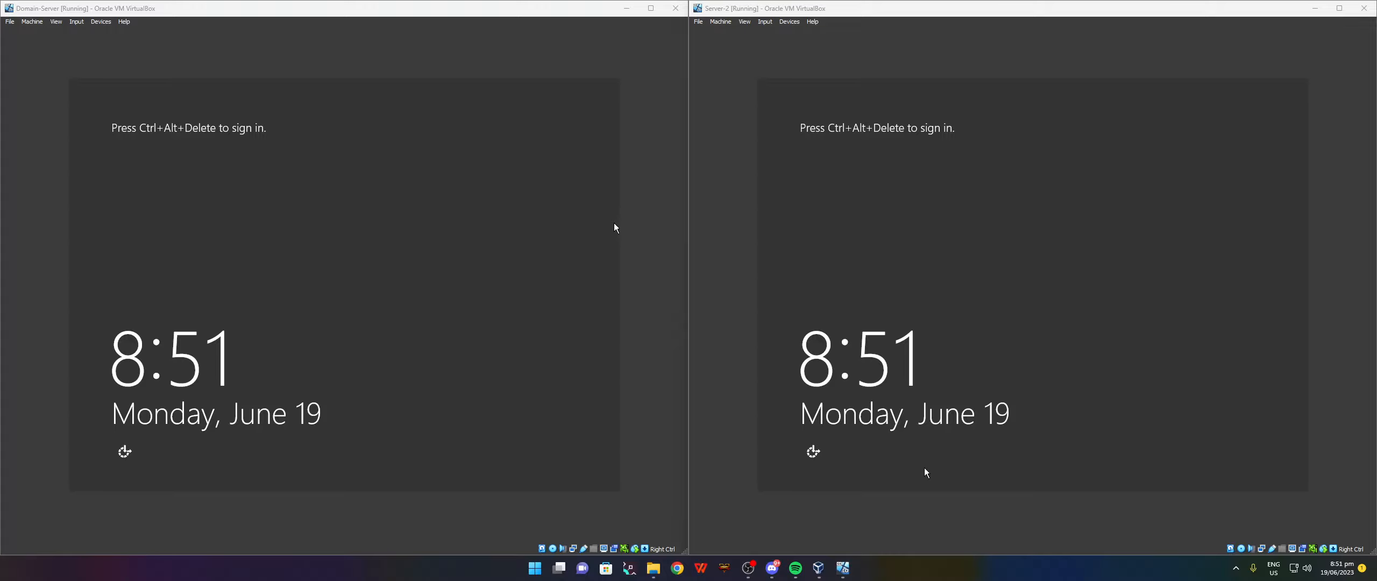
# Power off Server-2 and maximize the Domain-Server window.
pyautogui.click(1364, 8)
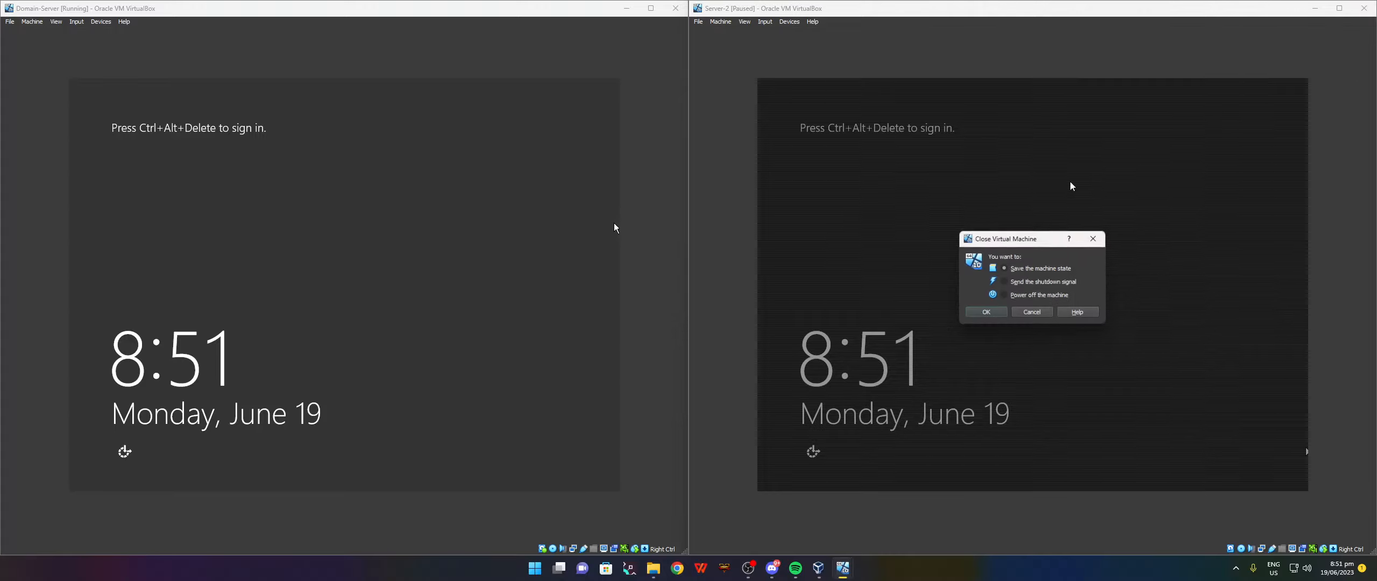
pyautogui.click(1033, 296)
pyautogui.click(986, 312)
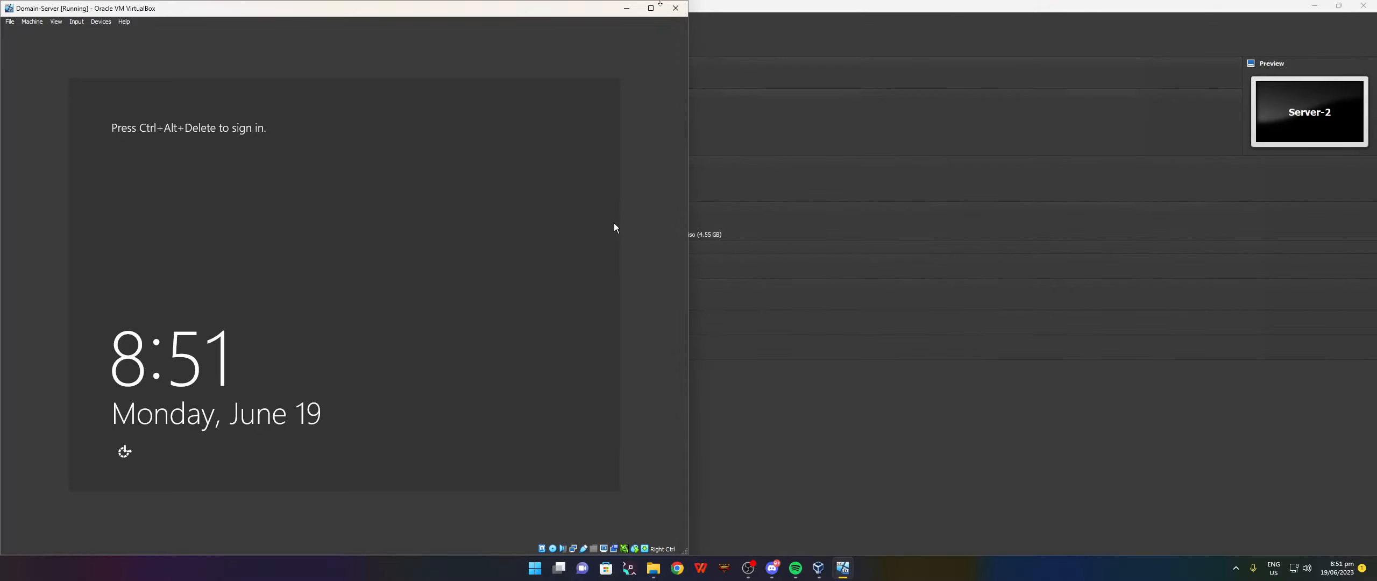
pyautogui.click(650, 8)
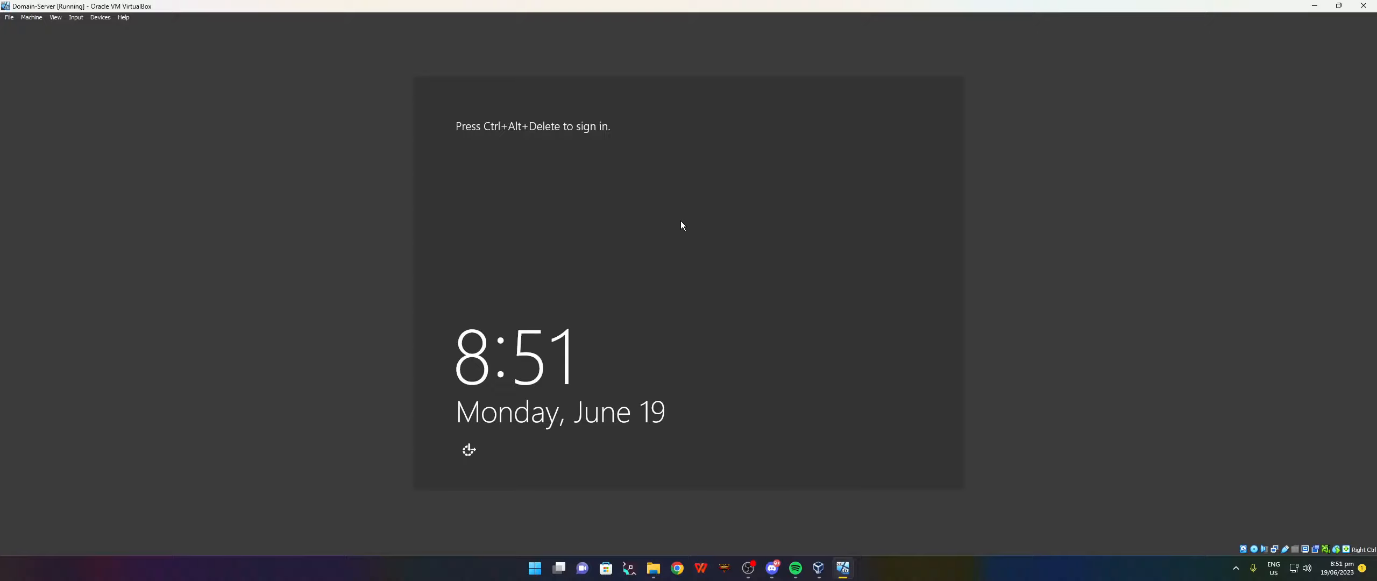
# Sign in to Domain-Server as Administrator with the account password.
pyautogui.hotkey('ctrl', 'alt', 'Delete')
pyautogui.write('••••••')
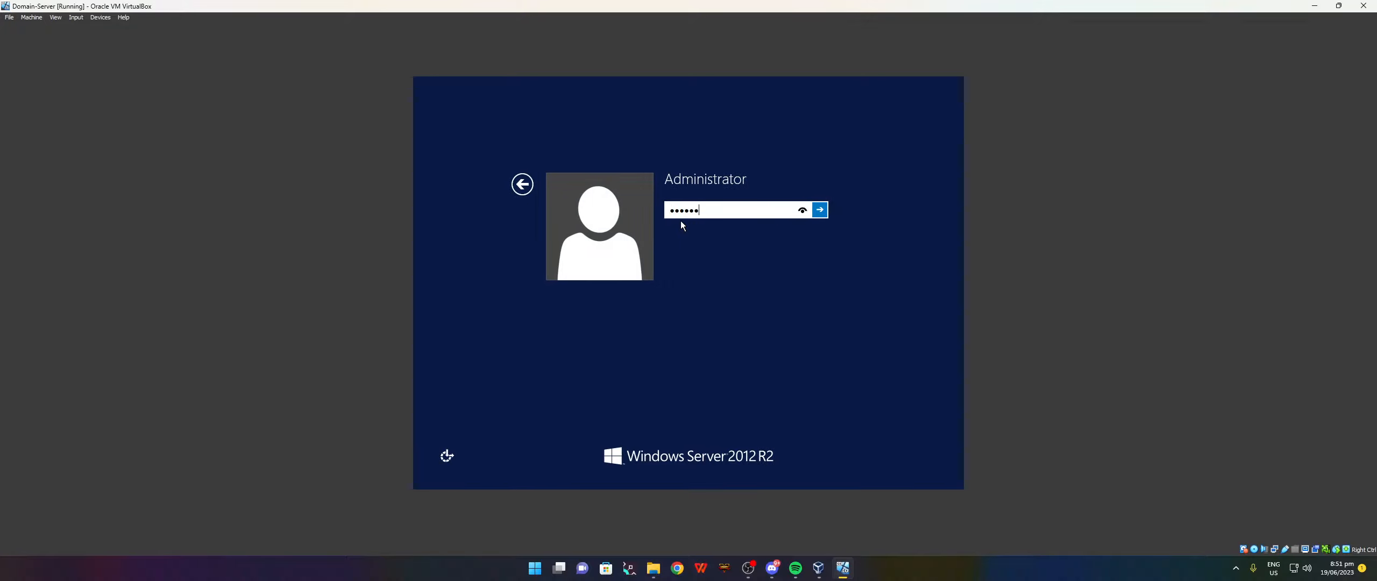
pyautogui.write('••••')
pyautogui.press('Return')
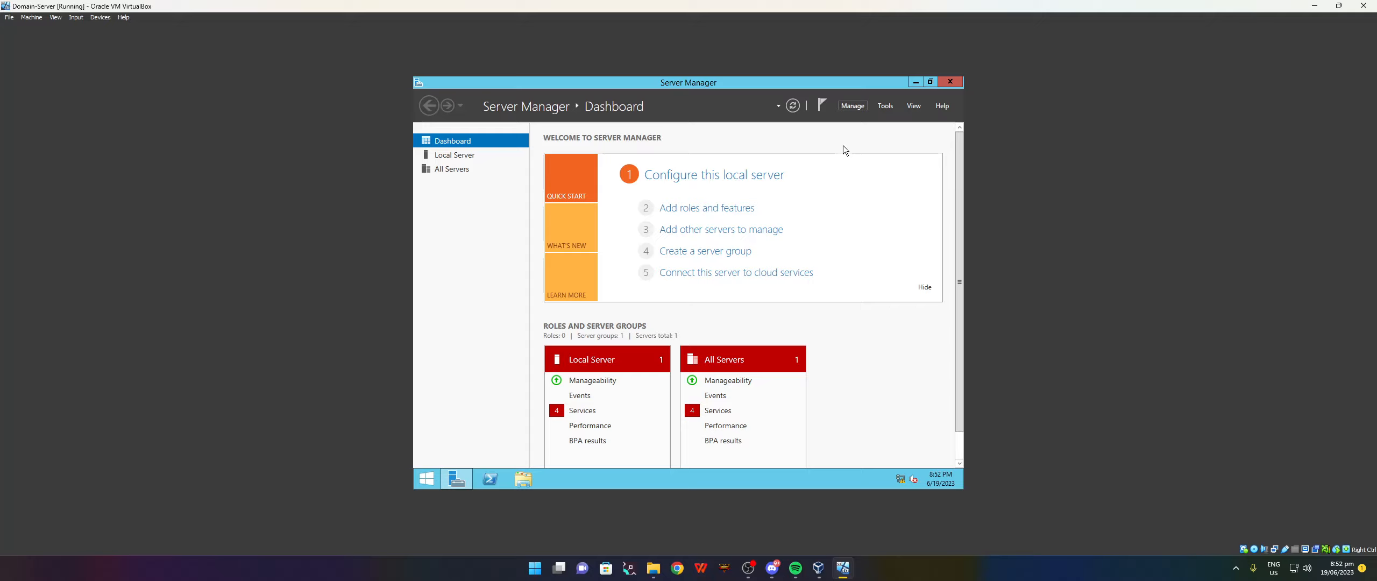
# Start the Add Roles and Features wizard with role-based installation on this server.
pyautogui.click(848, 108)
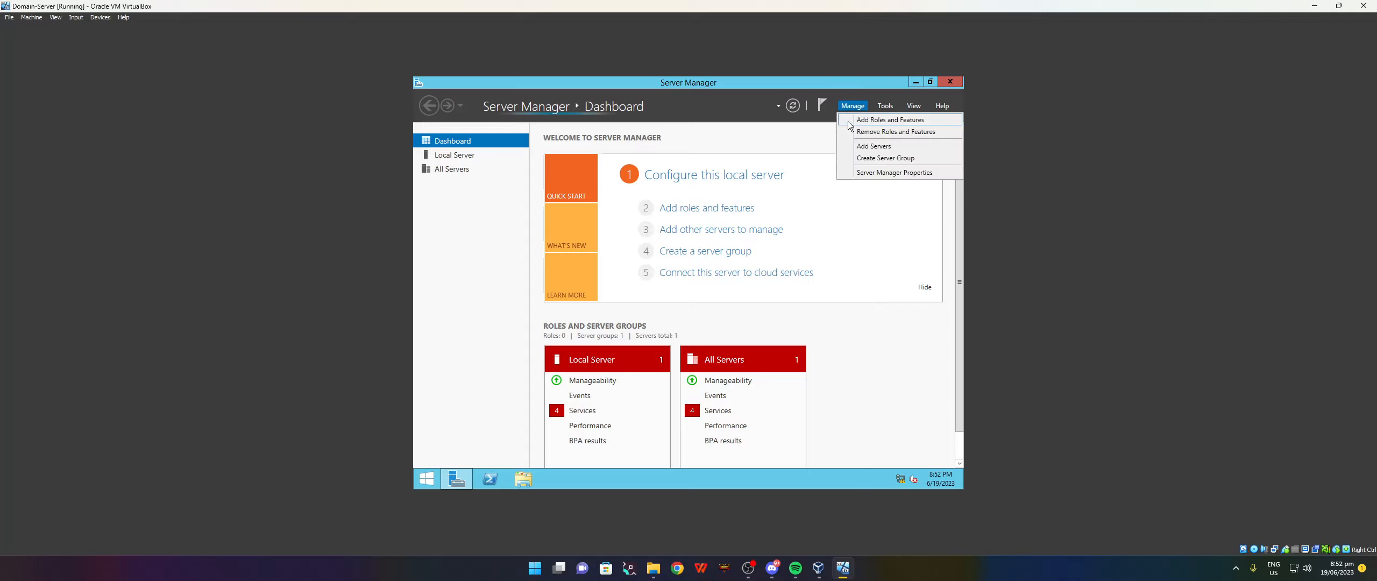
pyautogui.click(883, 120)
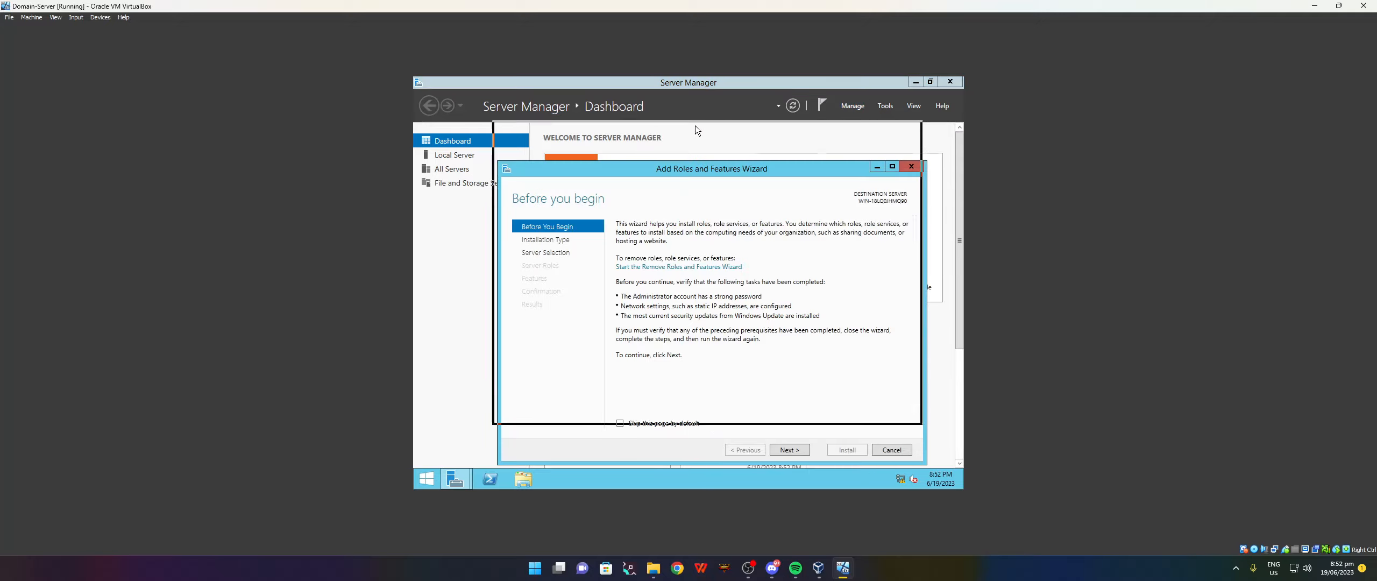
pyautogui.click(779, 407)
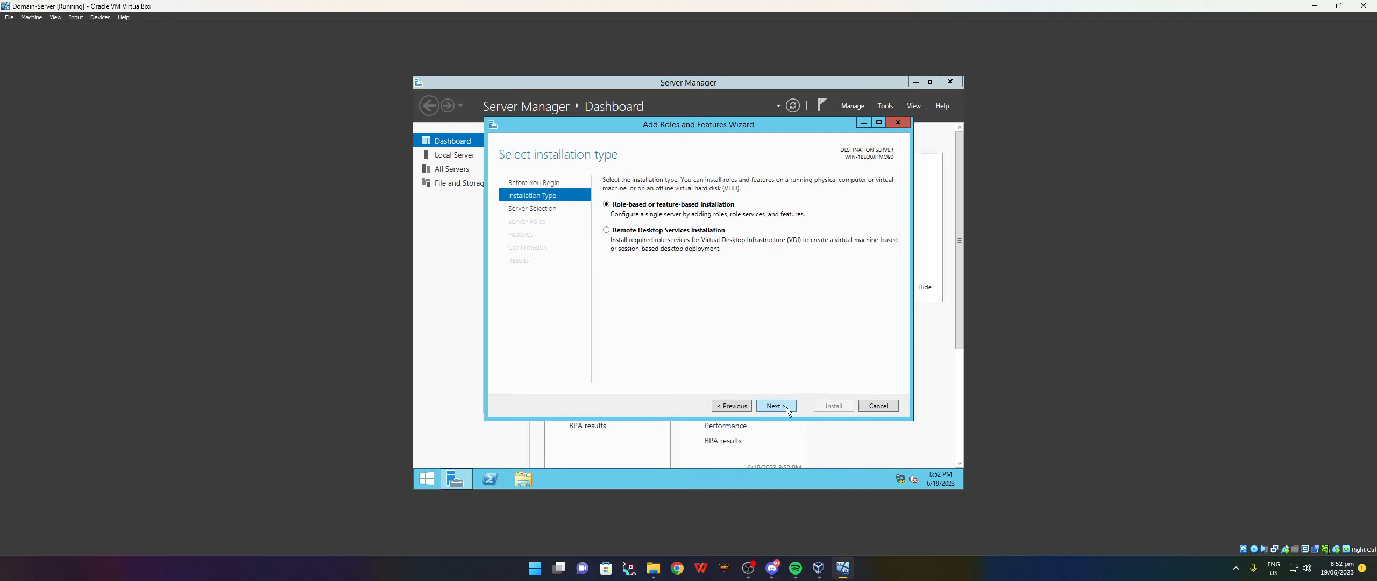
pyautogui.click(777, 407)
pyautogui.click(778, 405)
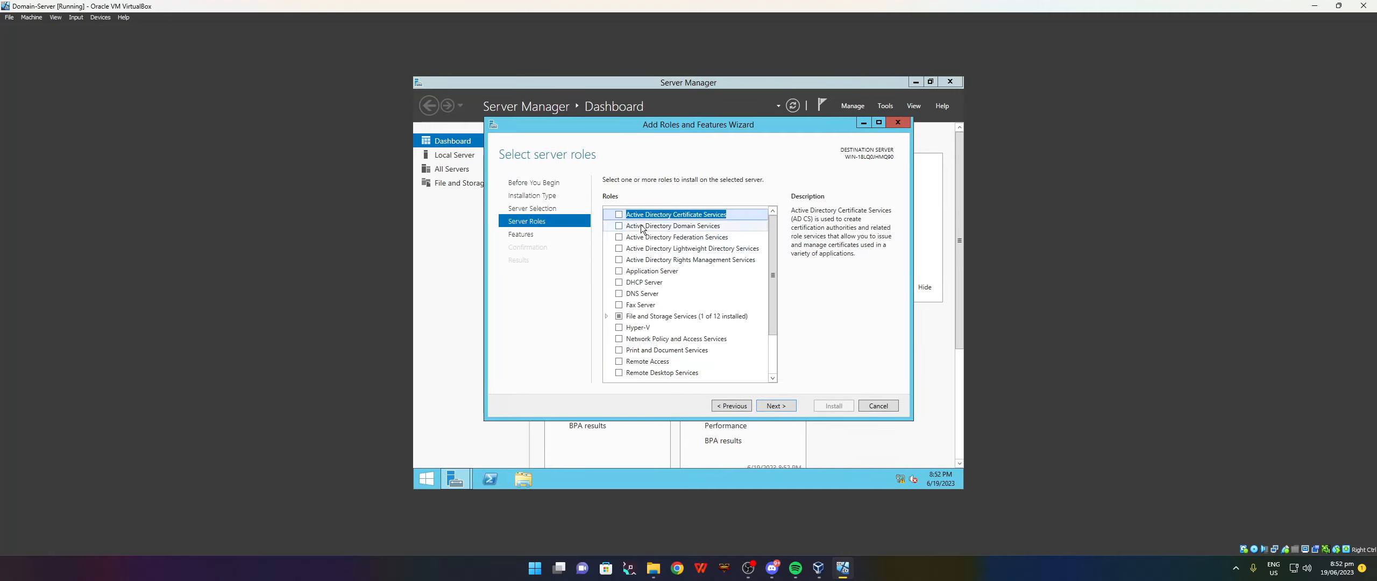
# Select Active Directory Domain Services with its management features and start installing it.
pyautogui.click(618, 226)
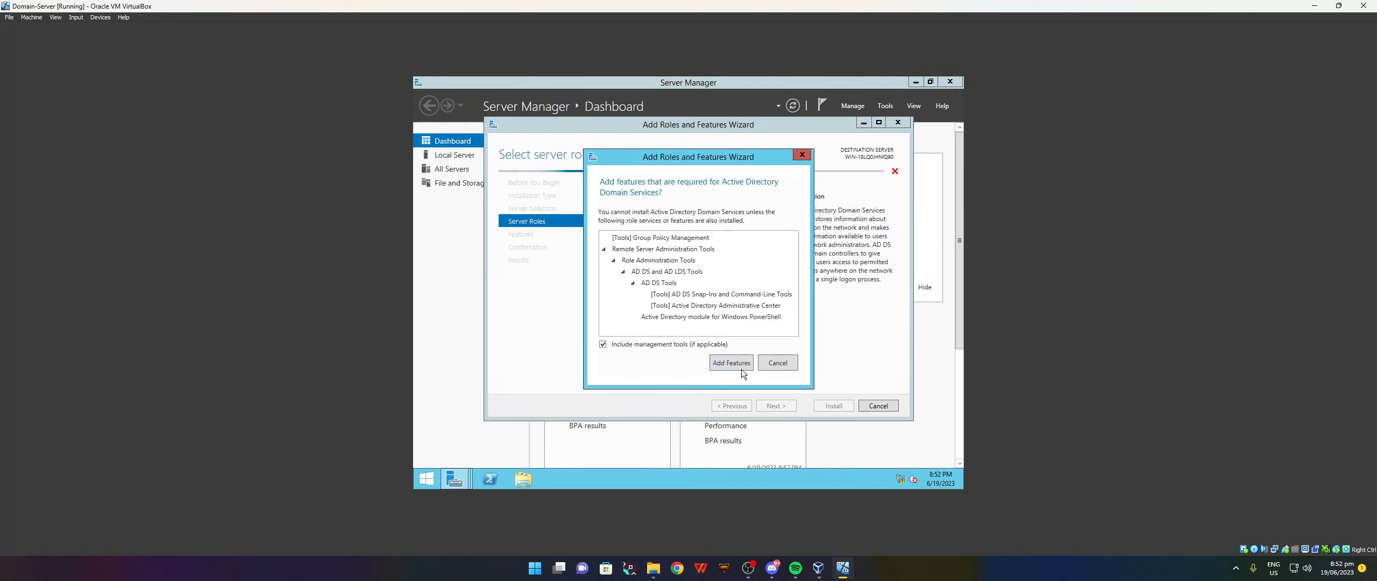
pyautogui.click(746, 376)
pyautogui.click(778, 407)
pyautogui.click(778, 407)
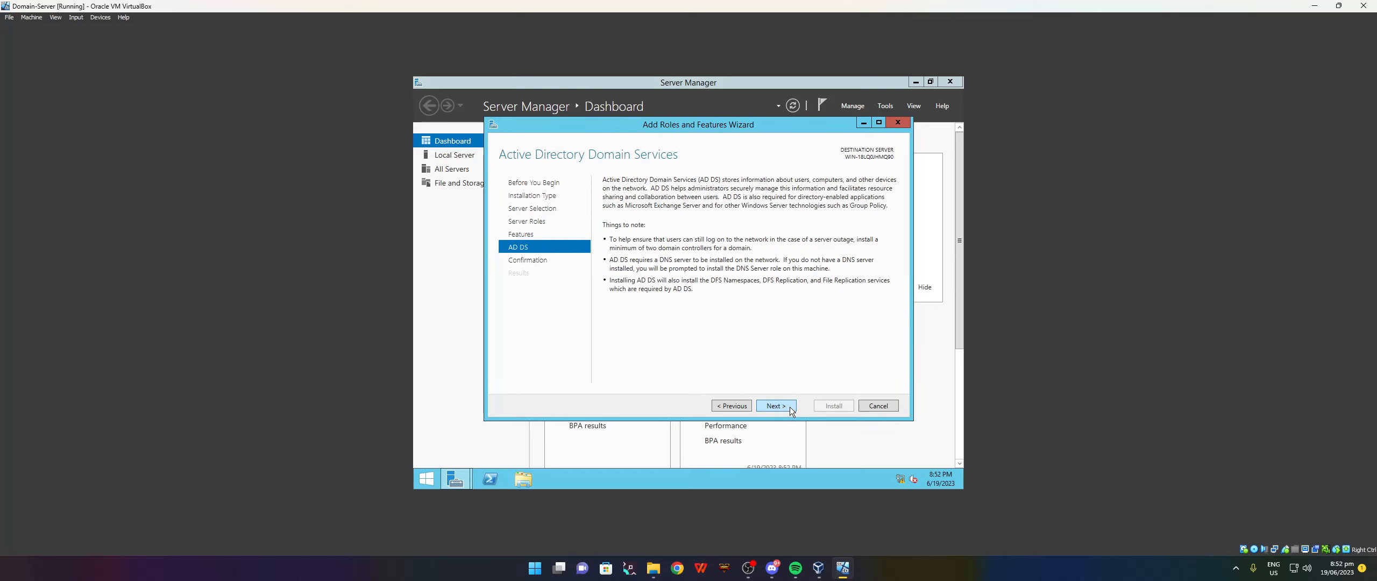
pyautogui.click(777, 407)
pyautogui.click(835, 405)
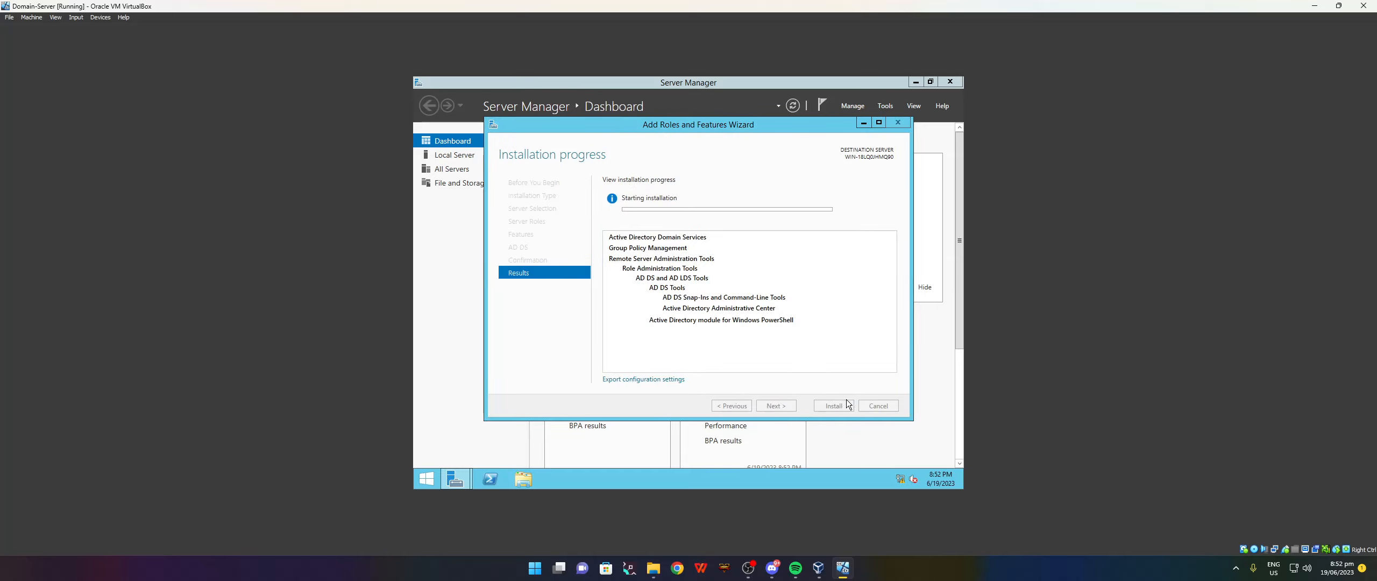
pyautogui.click(922, 396)
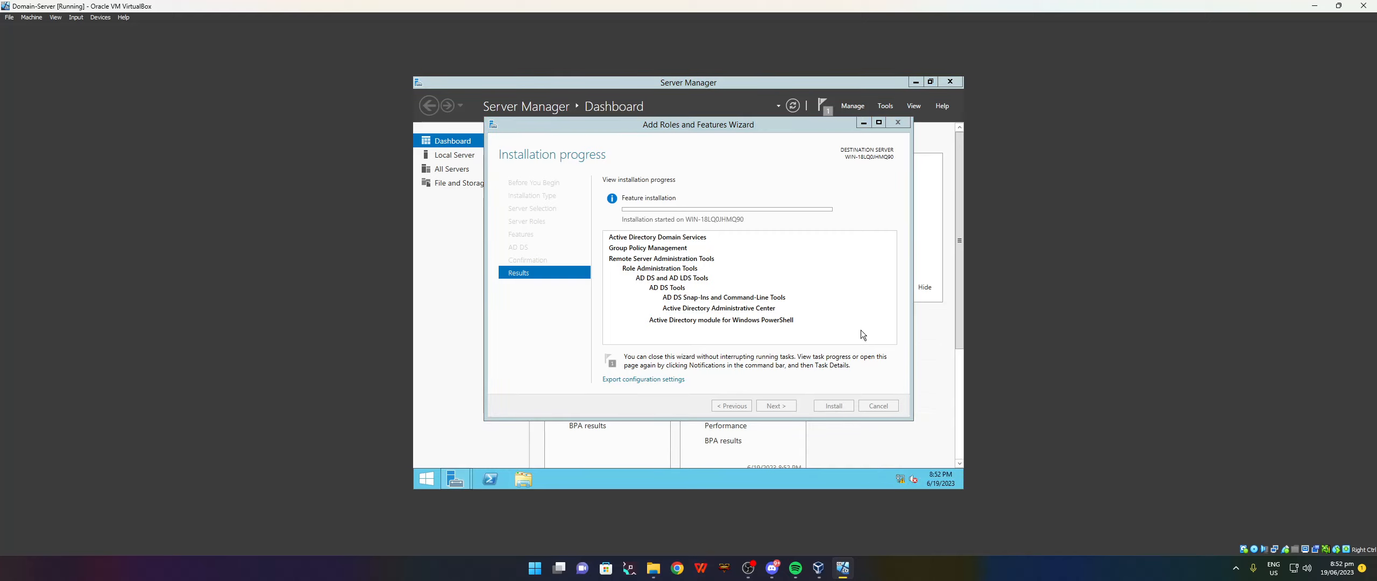
# Open the Ethernet adapter's IPv4 properties and switch to a manually entered address.
pyautogui.click(825, 206)
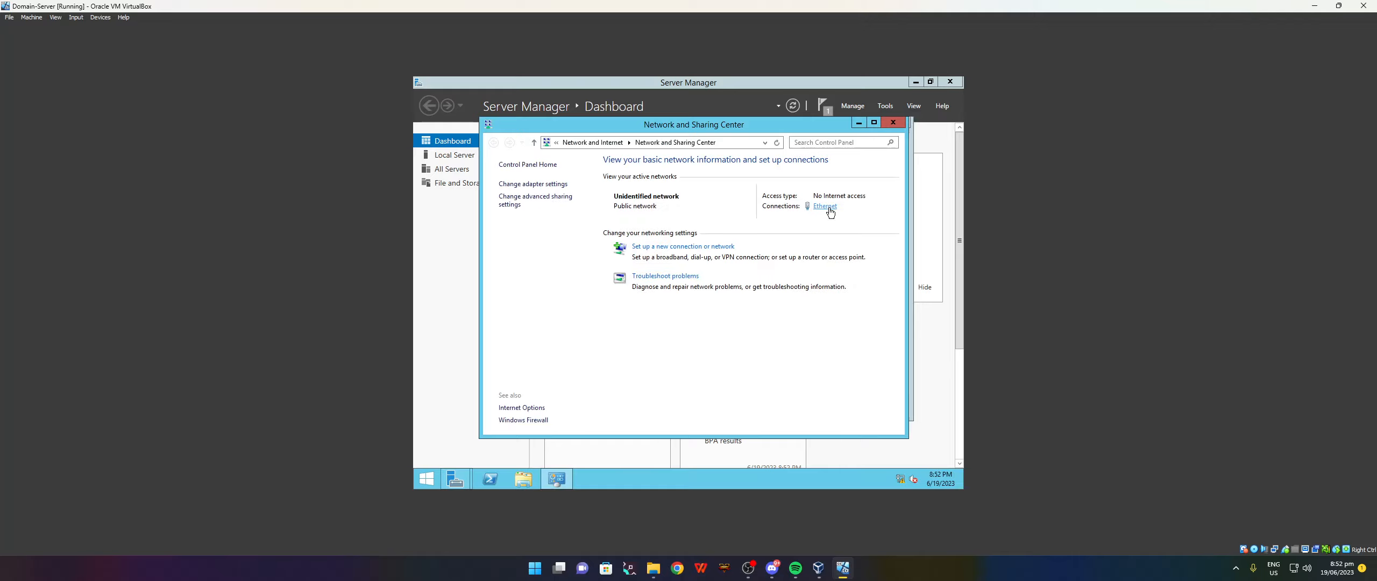
pyautogui.click(624, 368)
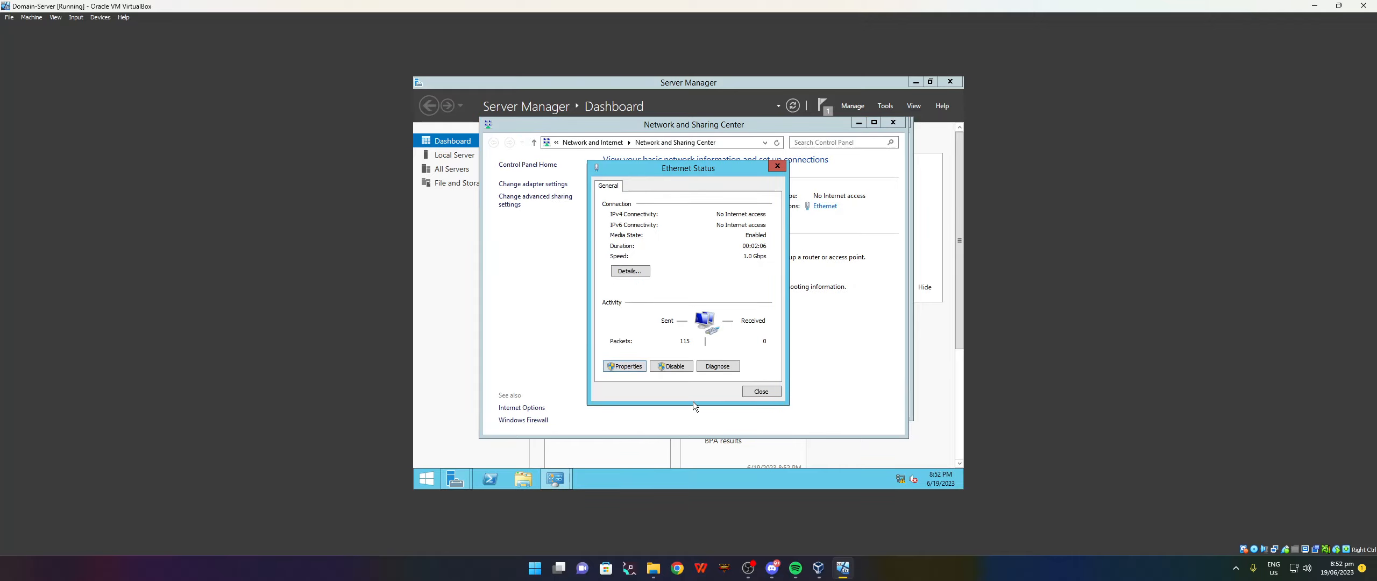
pyautogui.click(711, 328)
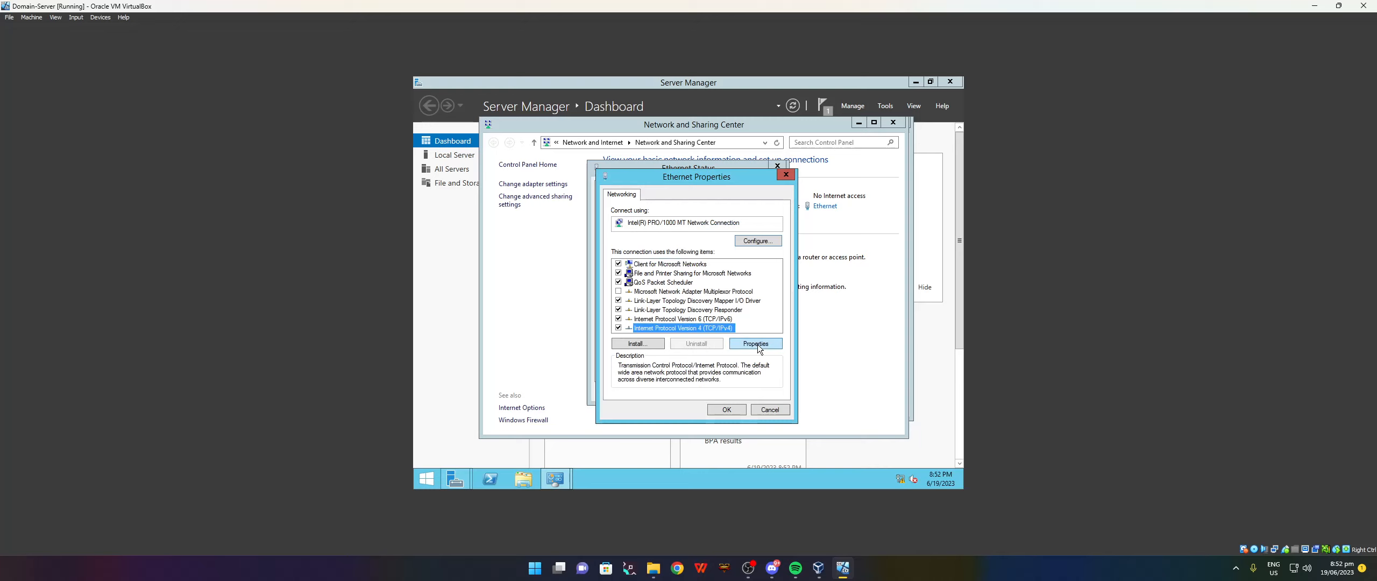
pyautogui.click(760, 345)
pyautogui.click(691, 295)
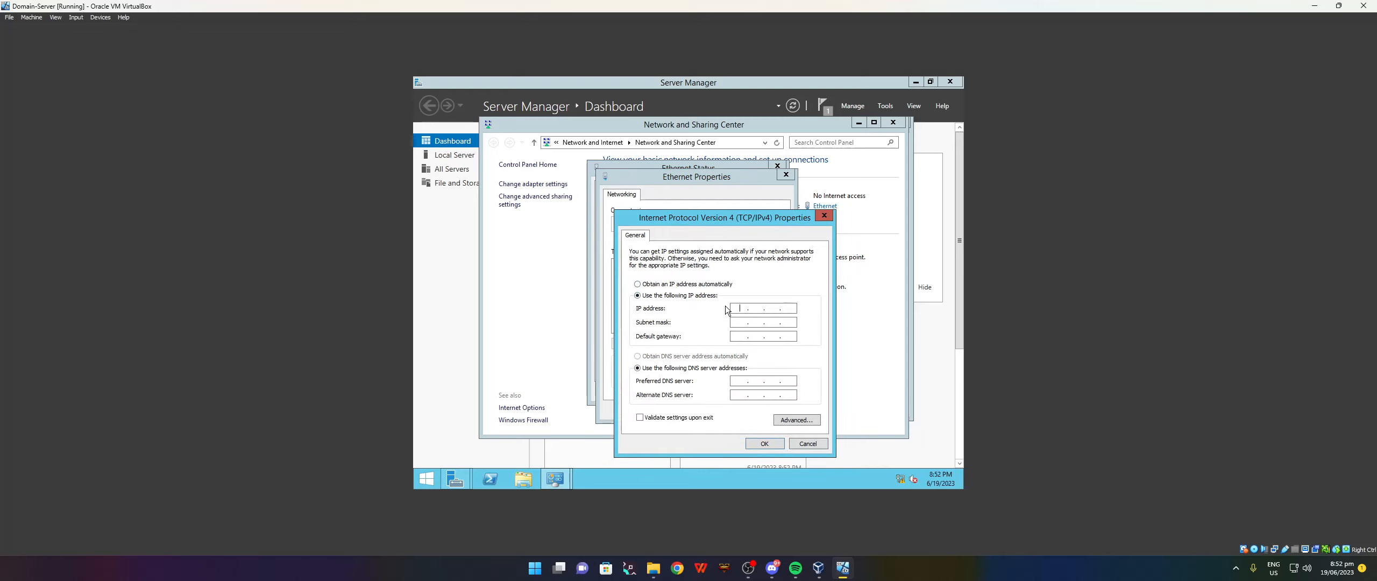
# Enter IP 10.30.200.10, mask 255.255.255.0 and DNS 10.30.200.10, then close the network windows.
pyautogui.write('10 . 30 . 200 . 10')
pyautogui.click(738, 322)
pyautogui.write('. 255 . 255 . 0')
pyautogui.click(737, 381)
pyautogui.click(764, 443)
pyautogui.click(742, 412)
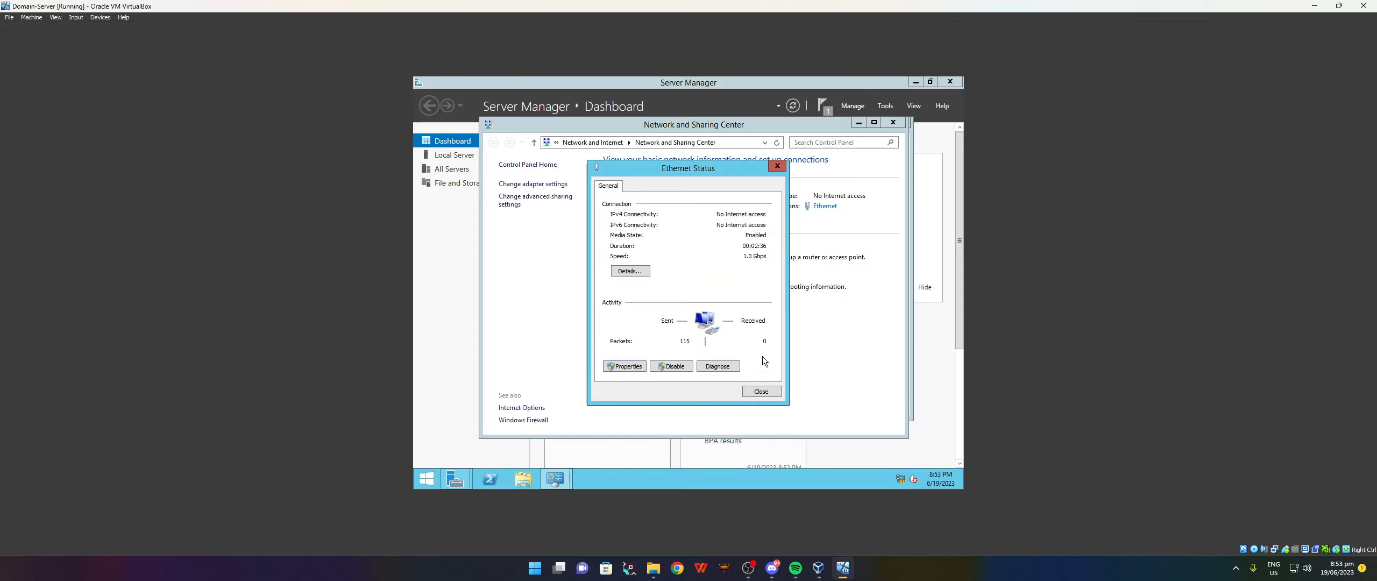
pyautogui.click(763, 394)
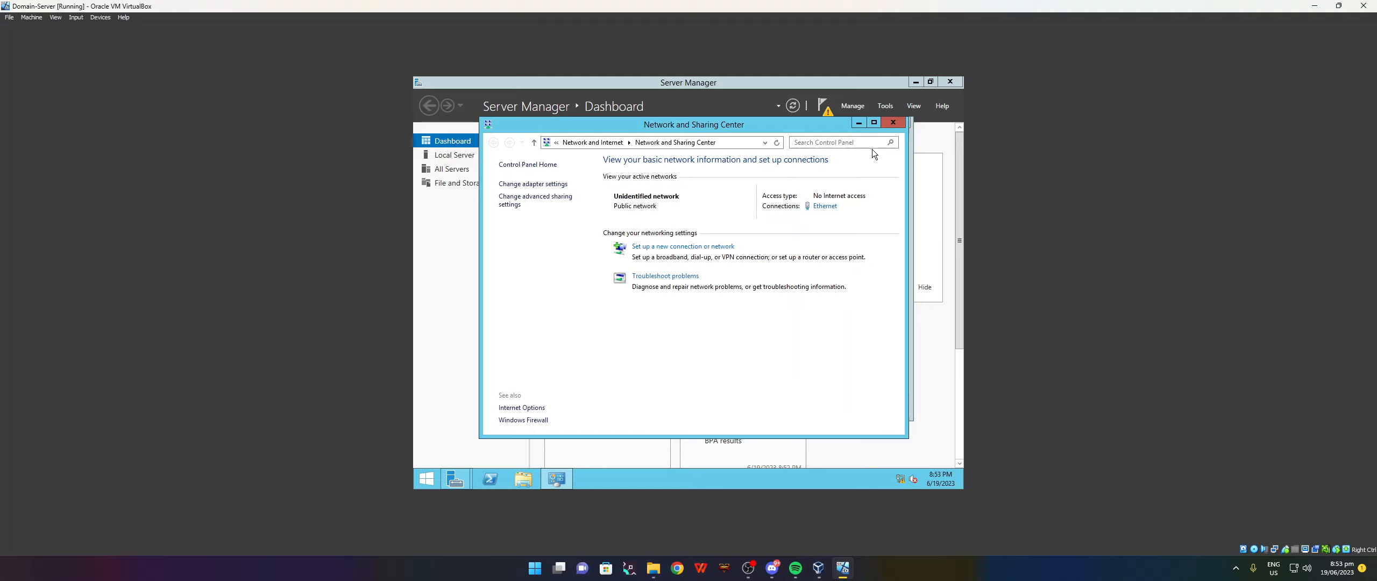
pyautogui.click(893, 123)
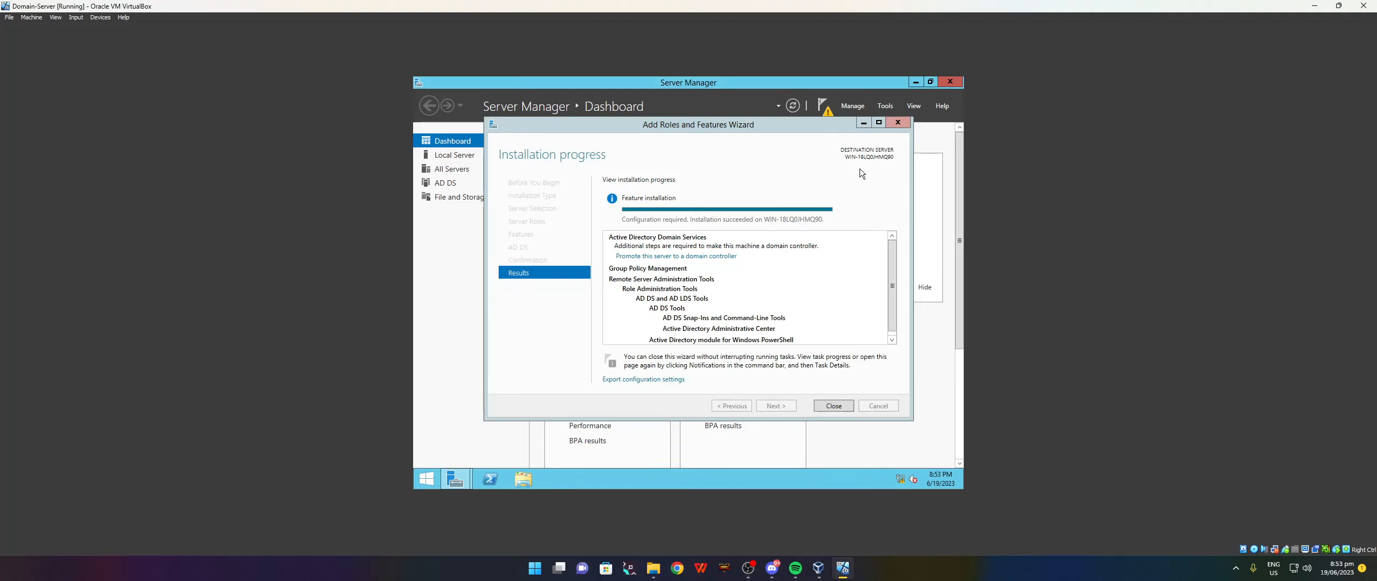
pyautogui.click(833, 408)
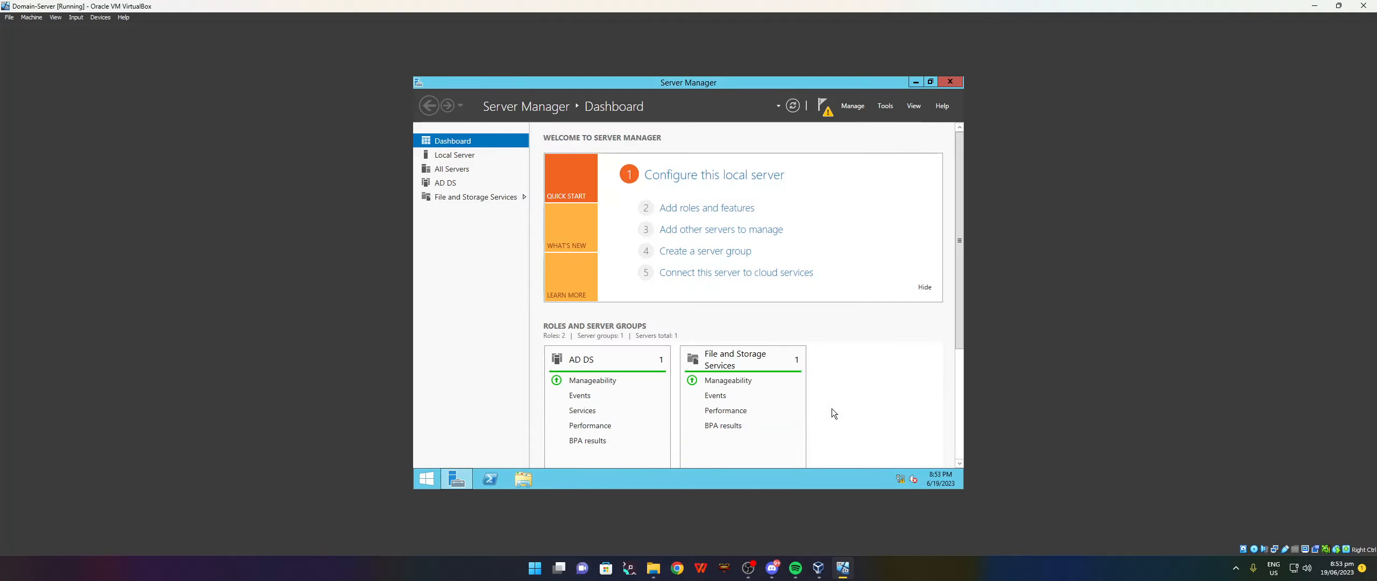
pyautogui.click(455, 155)
pyautogui.click(674, 164)
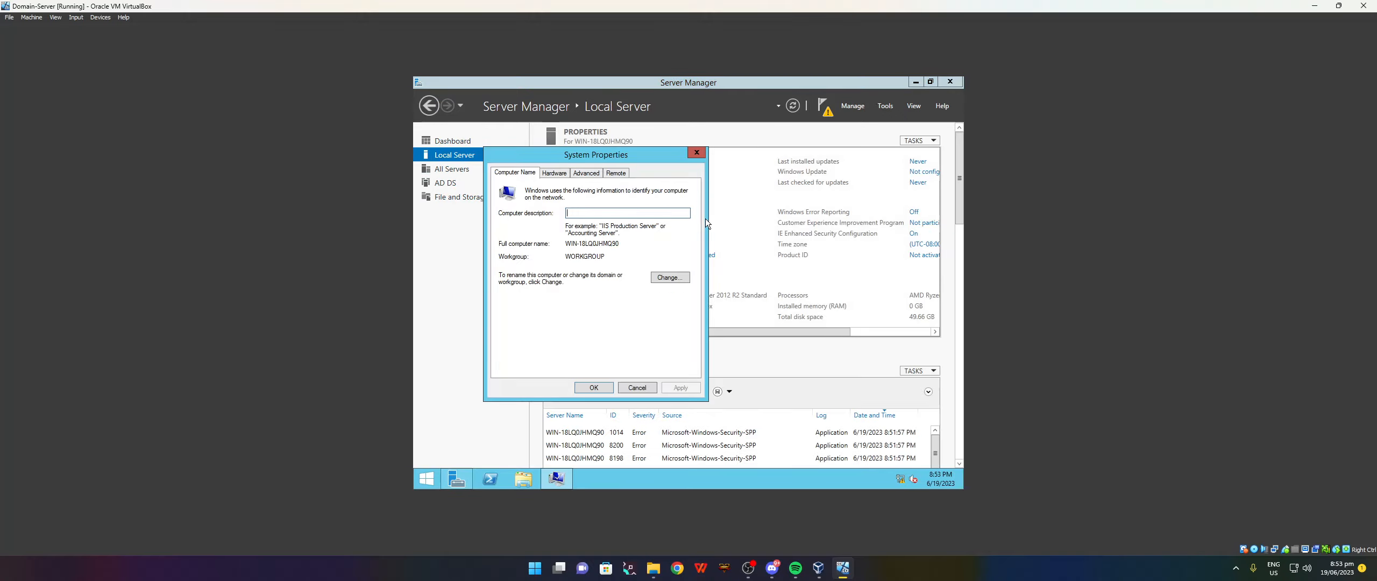
pyautogui.click(667, 275)
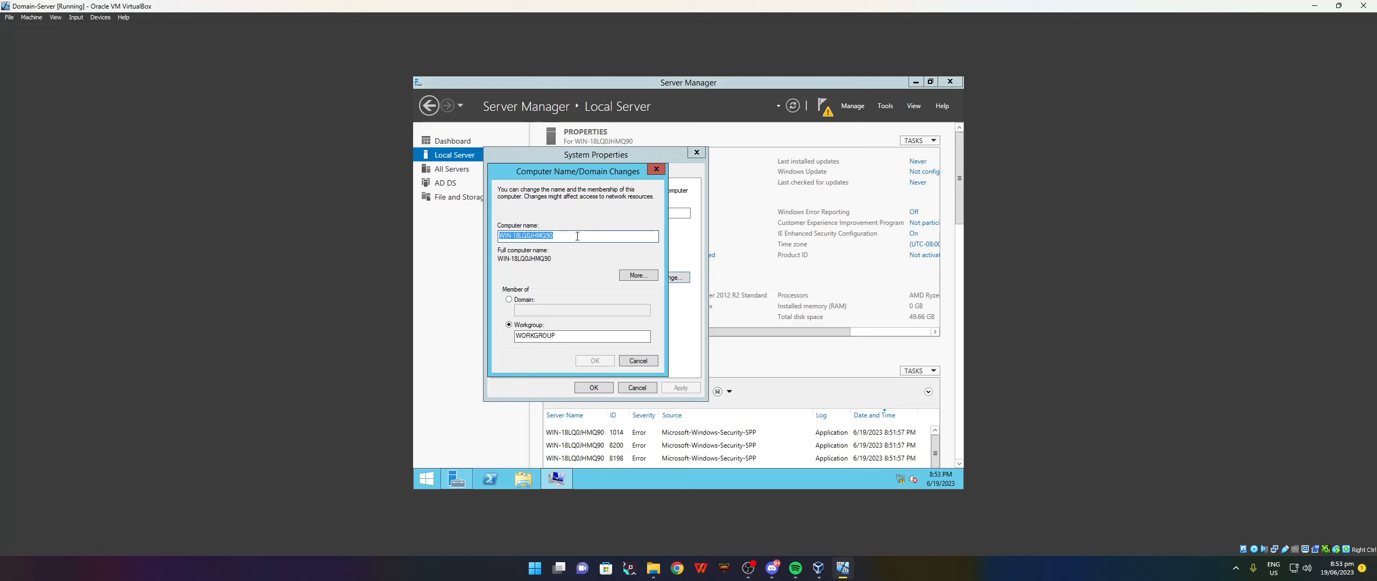
# Rename the computer to DomainServer and choose to restart later.
pyautogui.write('Si')
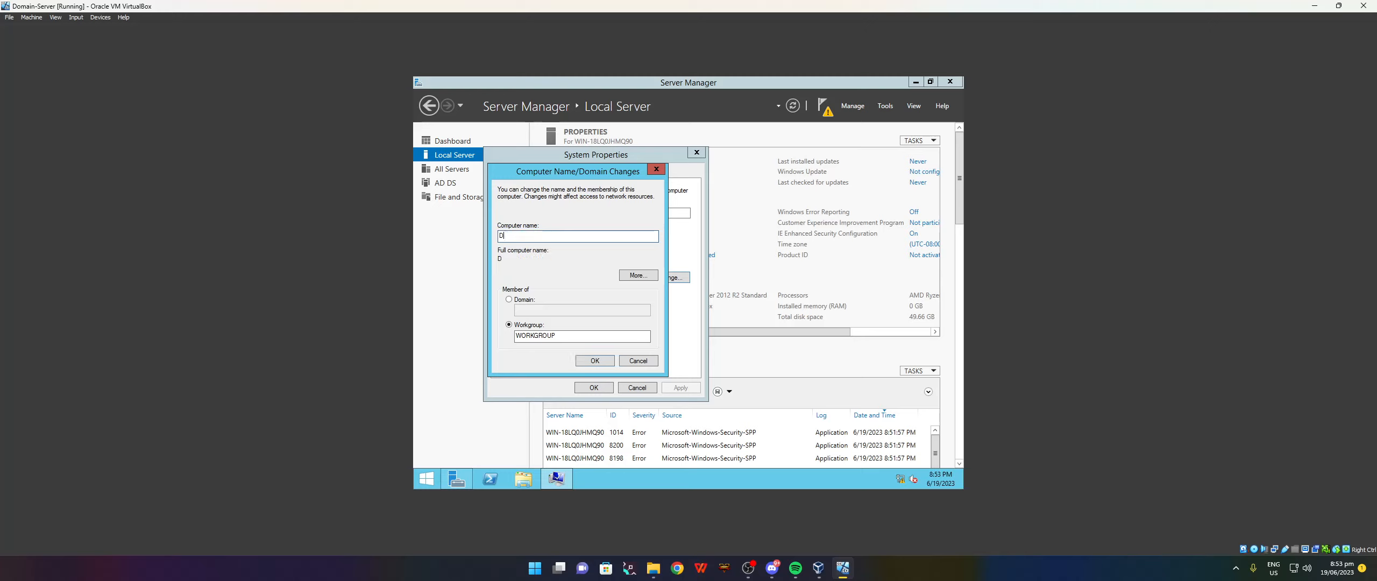
pyautogui.press('BackSpace')
pyautogui.write('DomainServer')
pyautogui.click(596, 364)
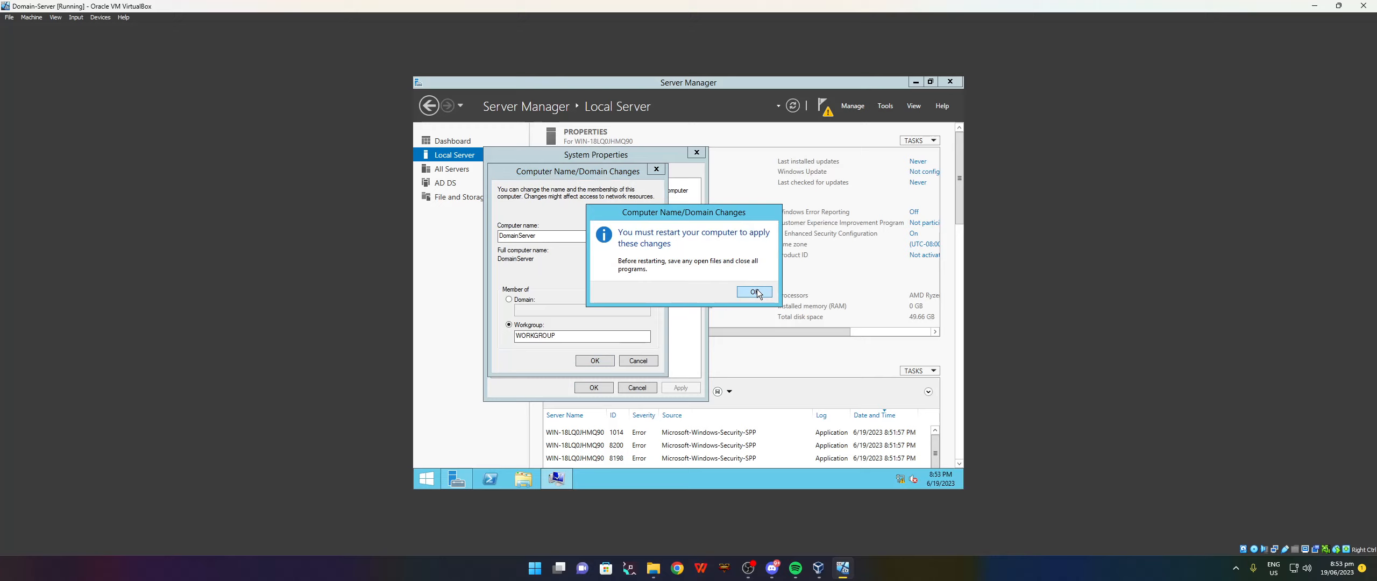
pyautogui.click(755, 291)
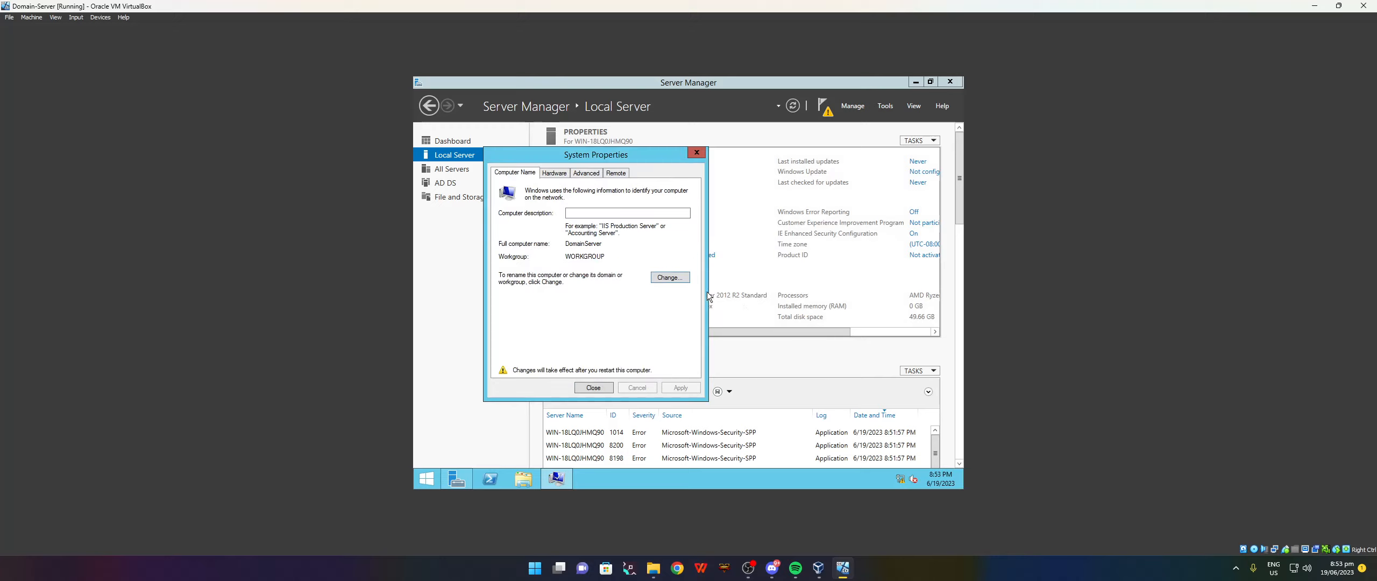
pyautogui.click(594, 387)
pyautogui.click(736, 291)
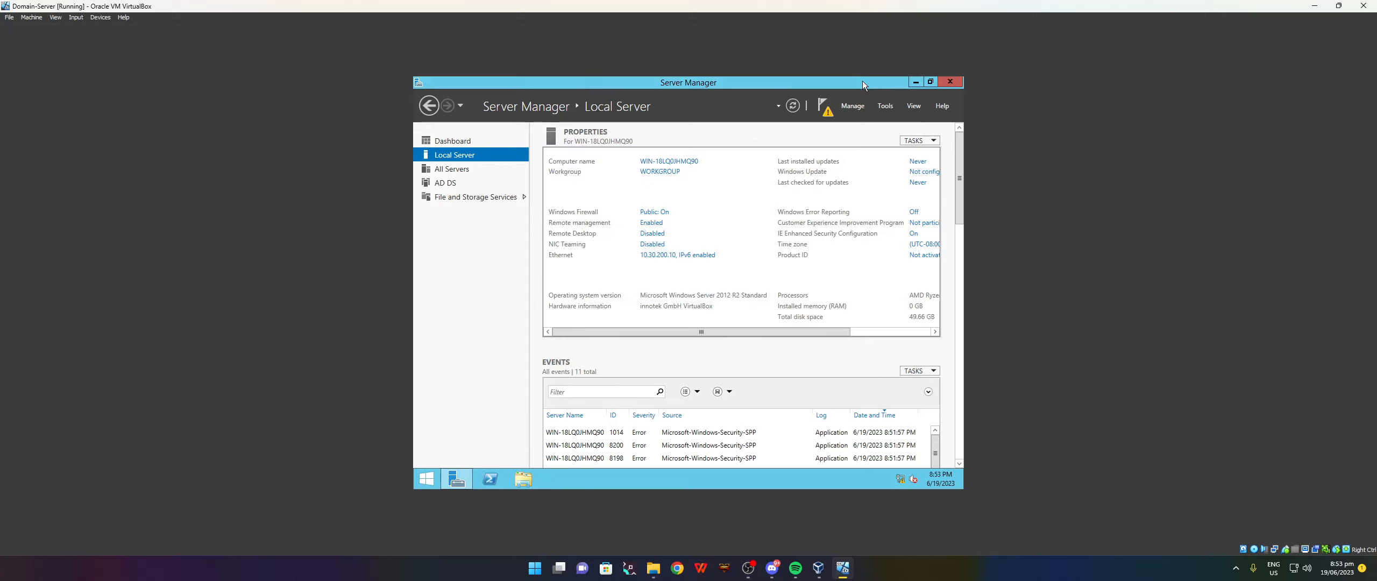
# Begin domain controller promotion, adding a new forest with a root domain ending in .local.
pyautogui.click(823, 110)
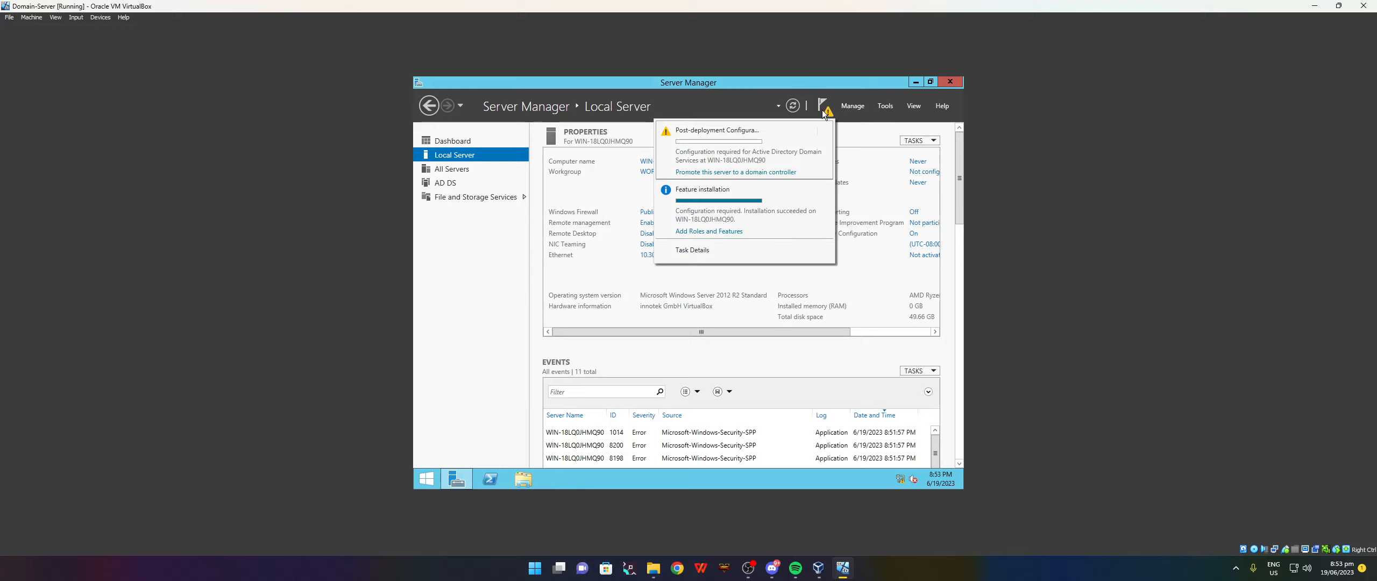
pyautogui.click(711, 172)
pyautogui.moveTo(711, 170); pyautogui.dragTo(691, 122)
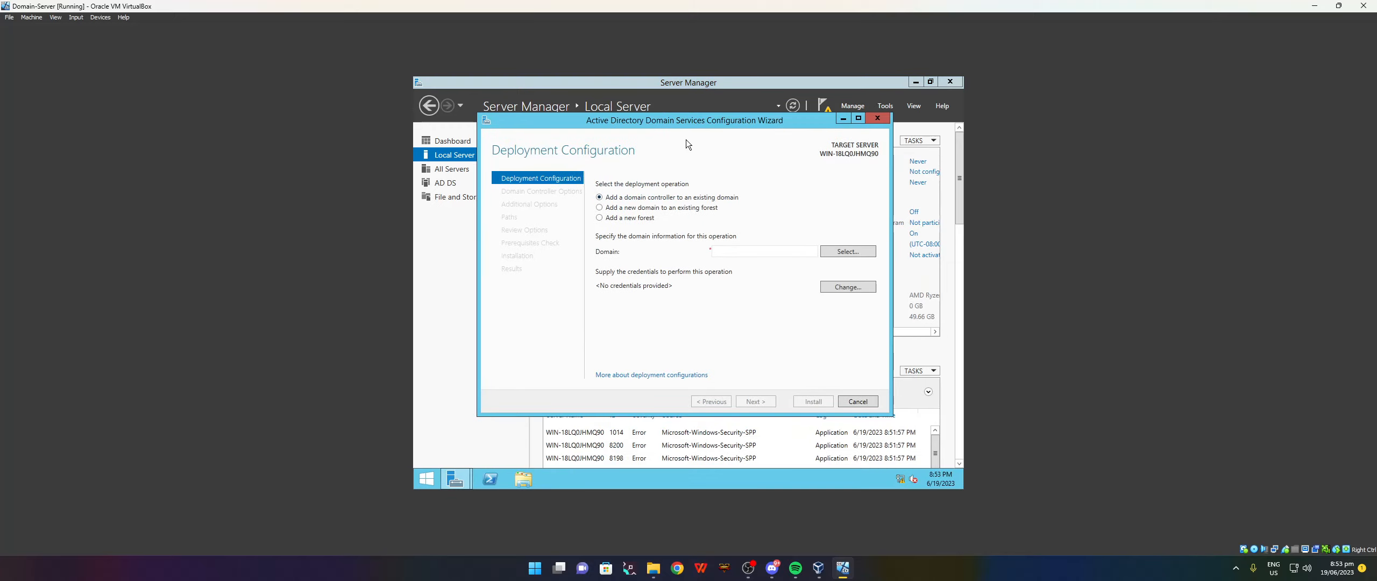
pyautogui.click(624, 218)
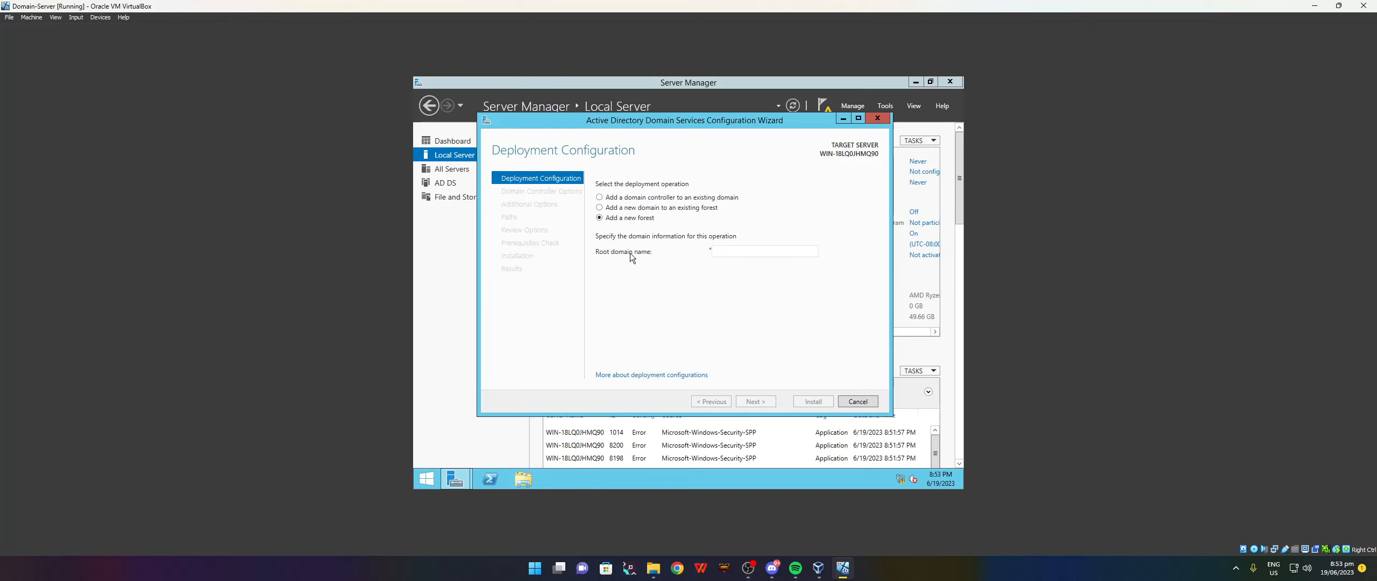
pyautogui.click(718, 254)
pyautogui.write('NotCreative')
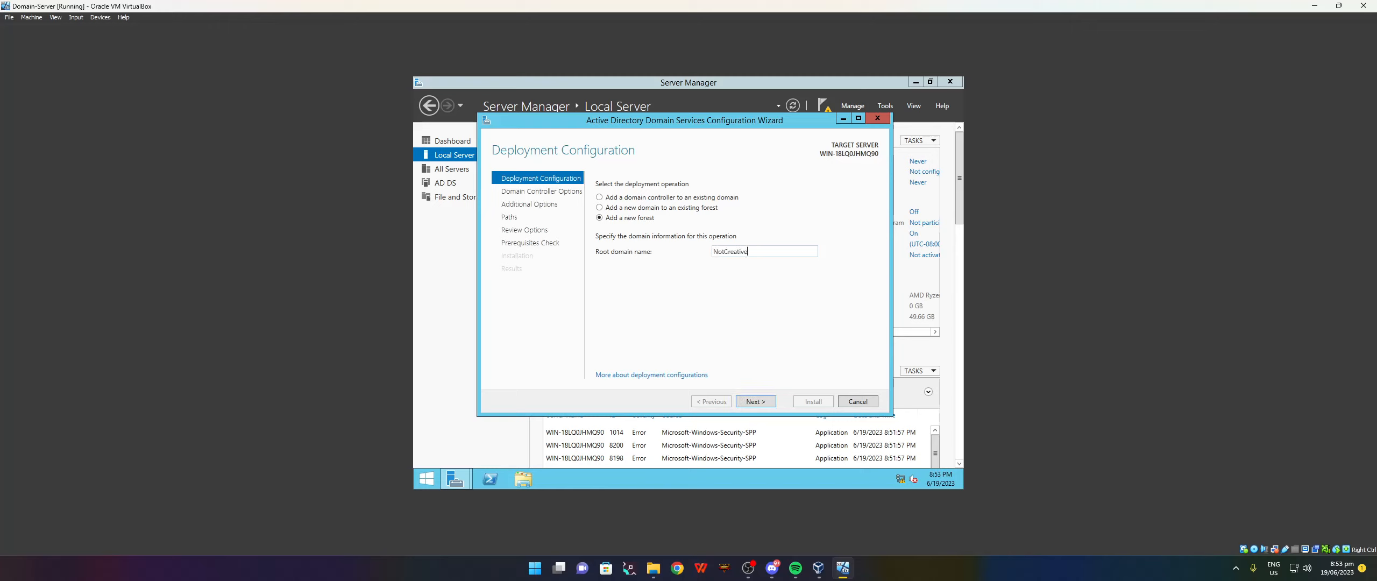
pyautogui.write('.local')
pyautogui.click(760, 399)
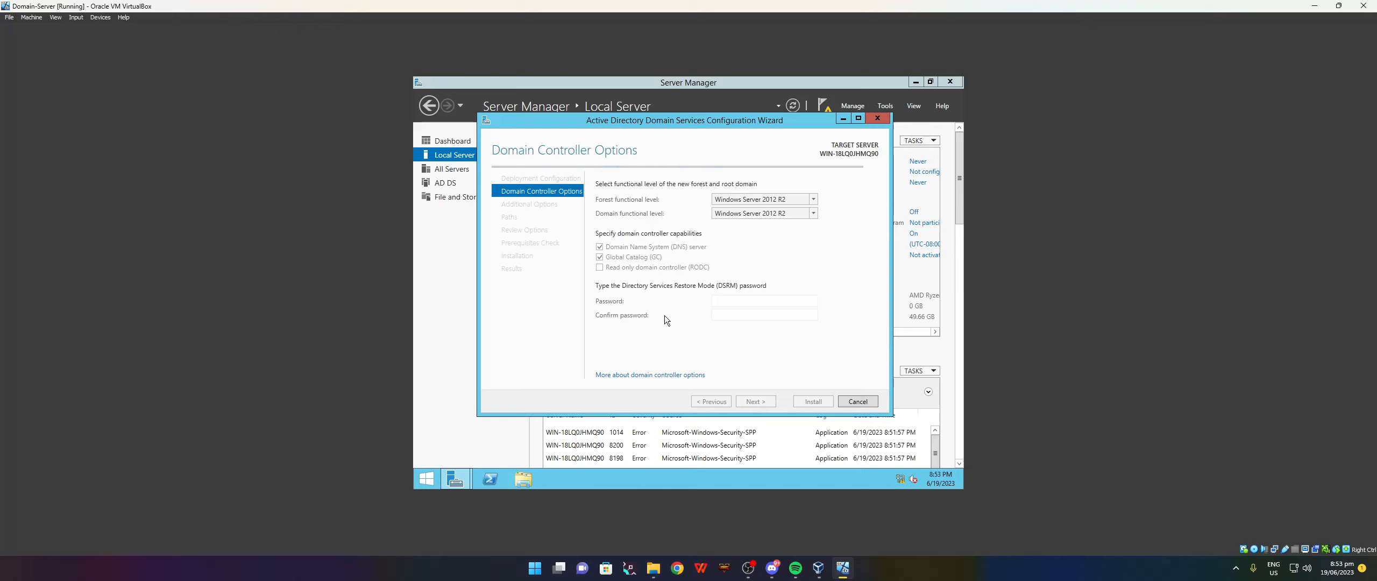
# Enter and confirm the Directory Services Restore Mode password.
pyautogui.click(719, 301)
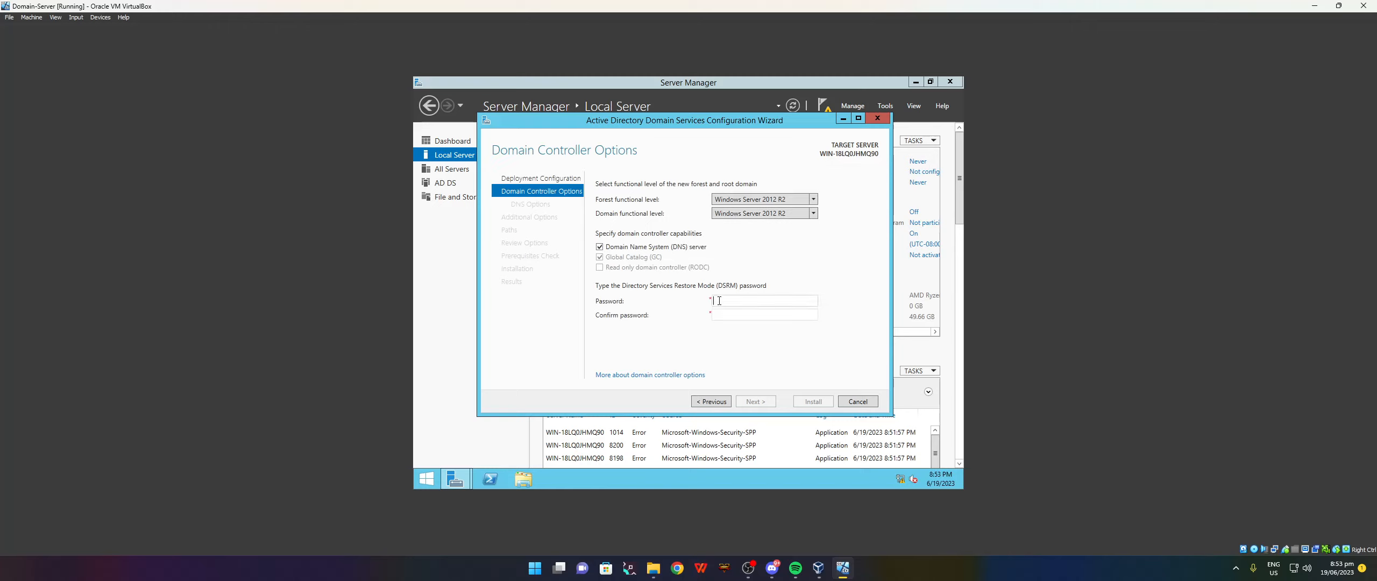
pyautogui.write('***********')
pyautogui.press('Tab')
pyautogui.write('***********')
pyautogui.click(753, 405)
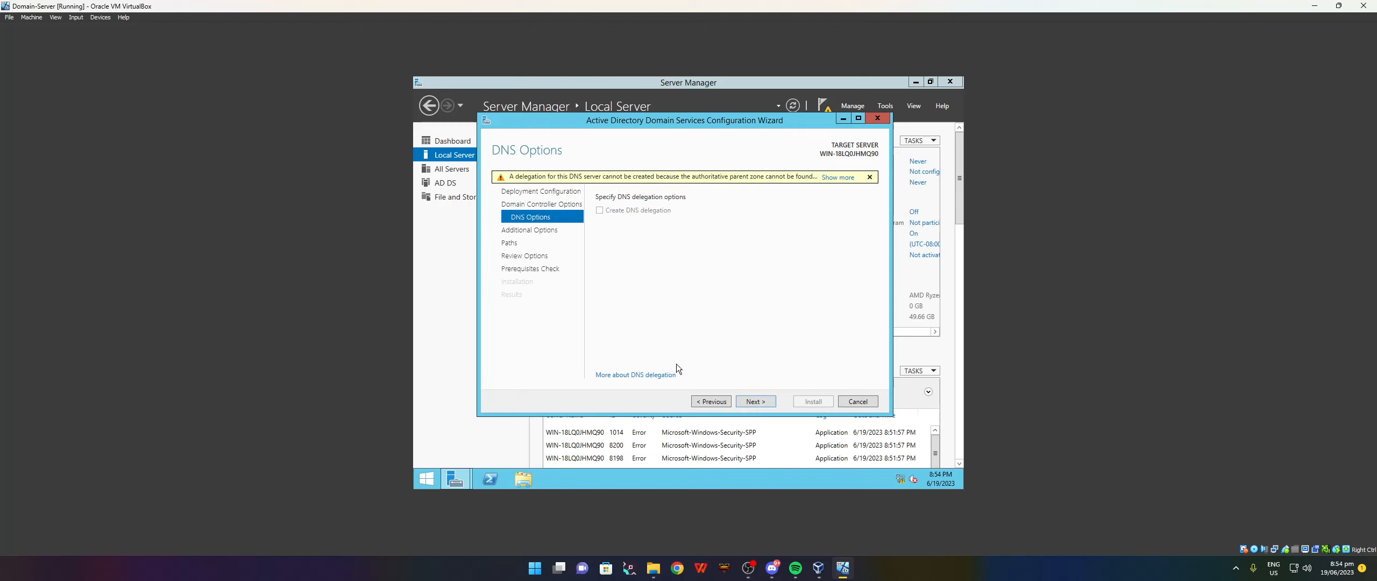
# Accept the default NetBIOS name and paths, run the prerequisites check, and close the wizard.
pyautogui.click(746, 403)
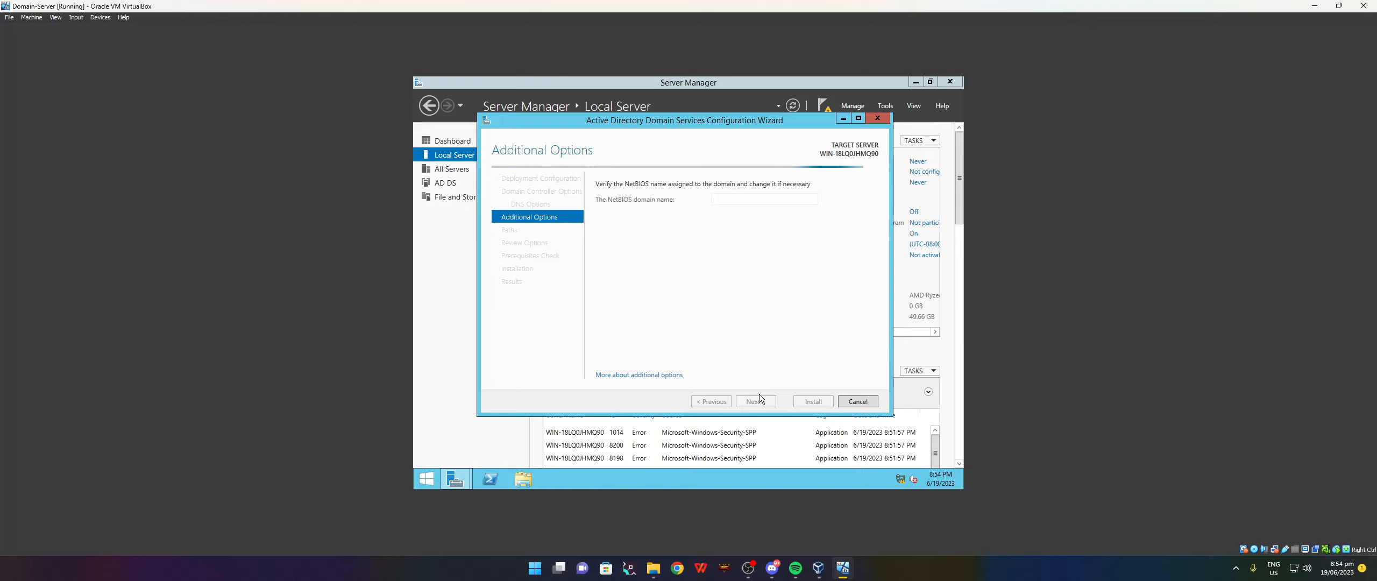
pyautogui.click(757, 406)
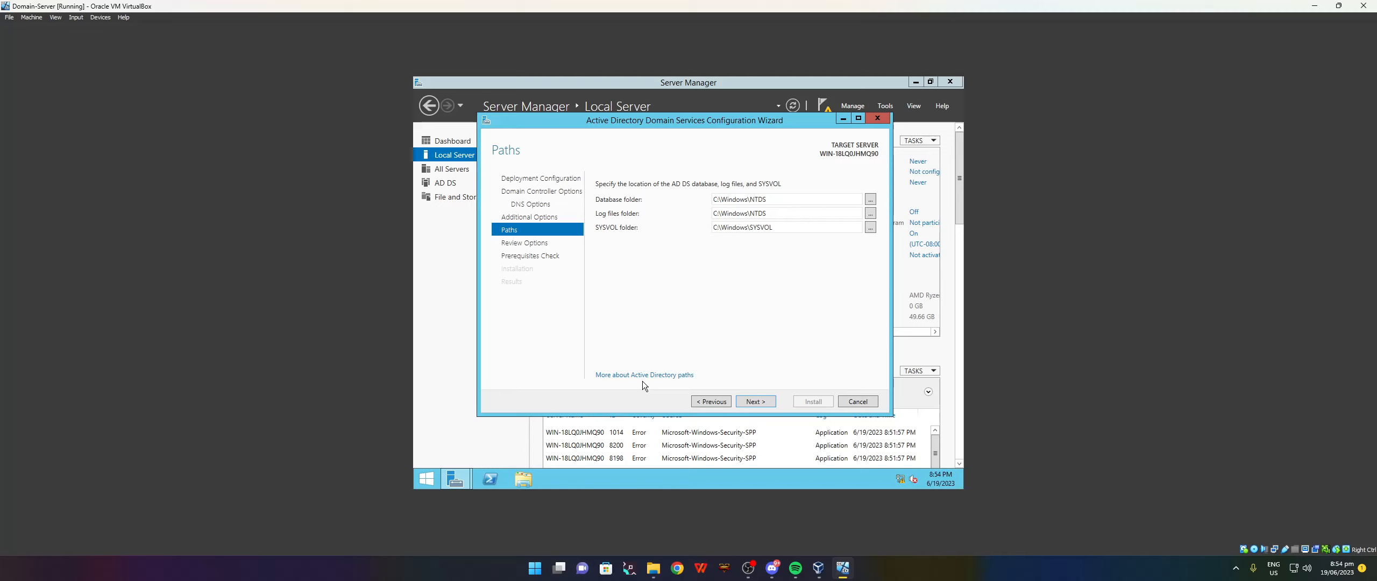
pyautogui.click(737, 401)
pyautogui.click(771, 400)
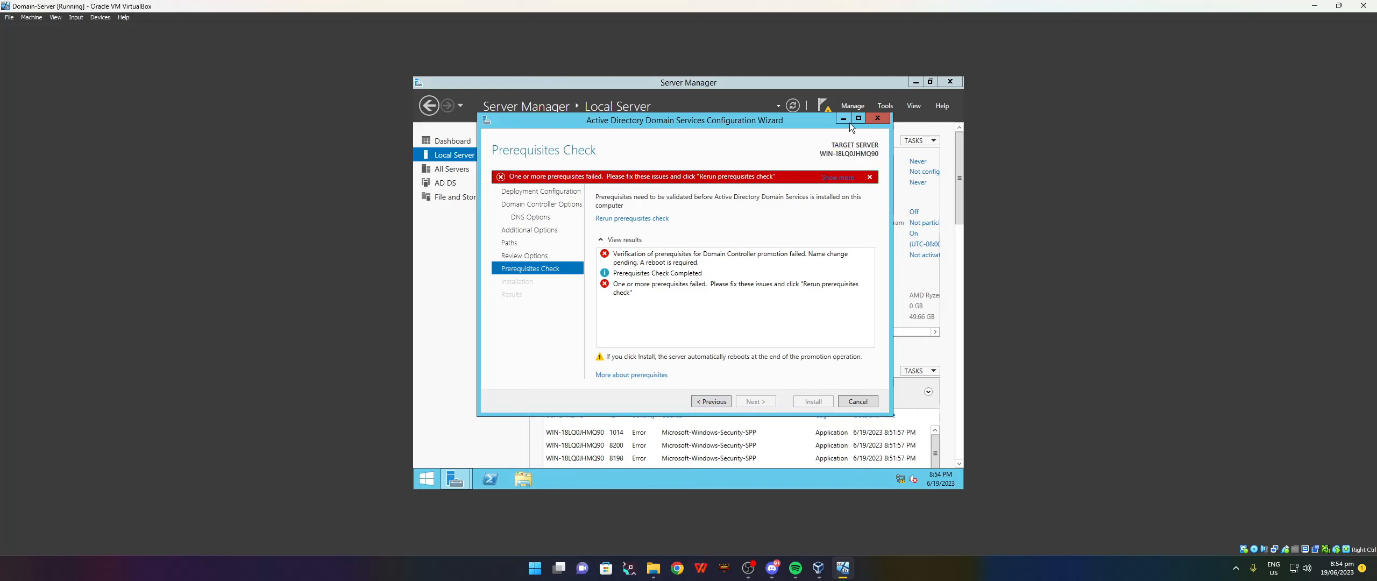
pyautogui.click(877, 118)
# Restart Domain-Server from the Start screen, keeping the Other (Unplanned) reason.
pyautogui.click(426, 479)
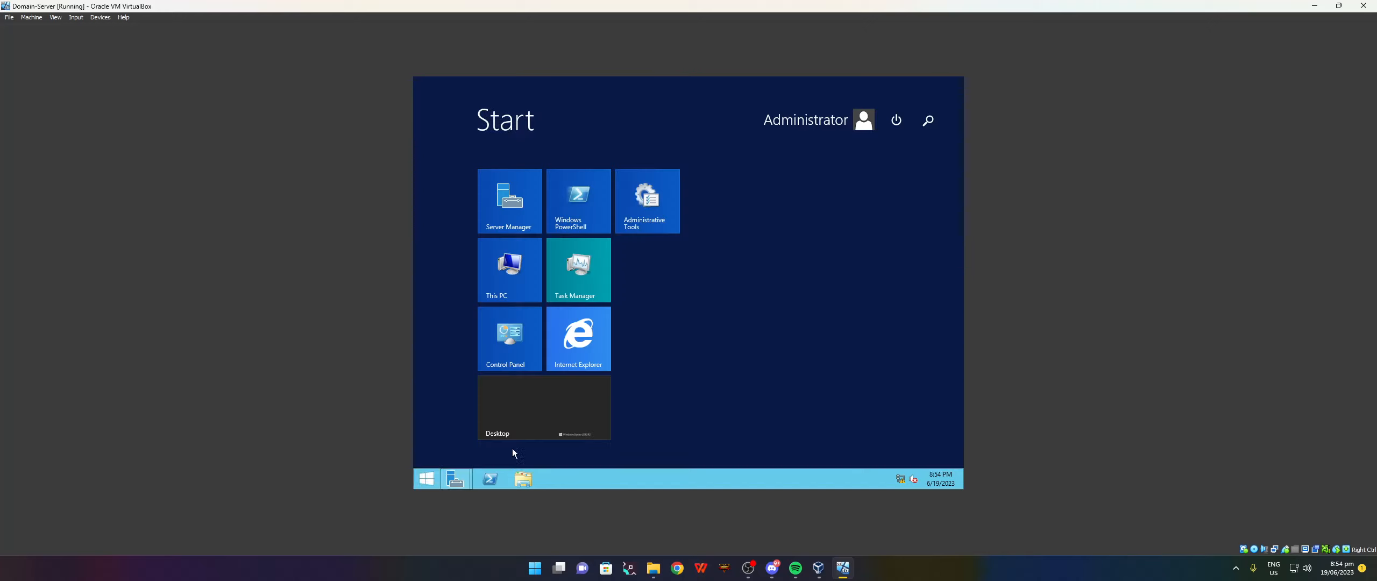
pyautogui.click(896, 119)
pyautogui.click(877, 178)
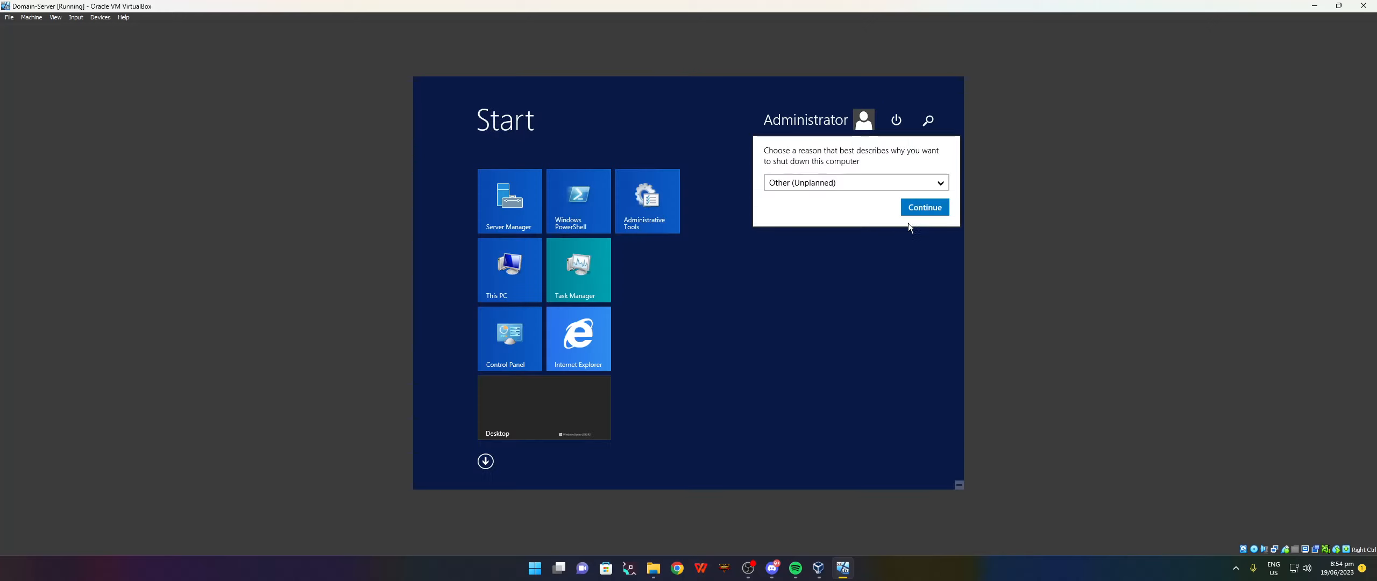
pyautogui.click(920, 209)
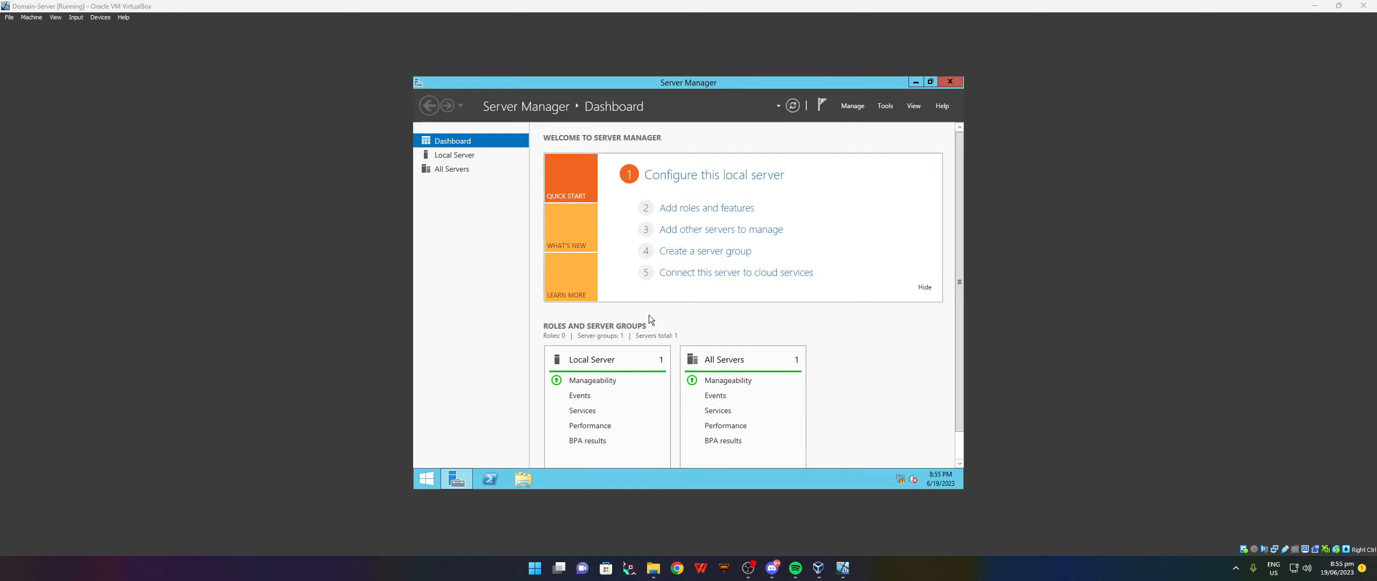
# Promote Domain-Server to a domain controller from the notifications flag and install it, letting it reboot.
pyautogui.click(823, 106)
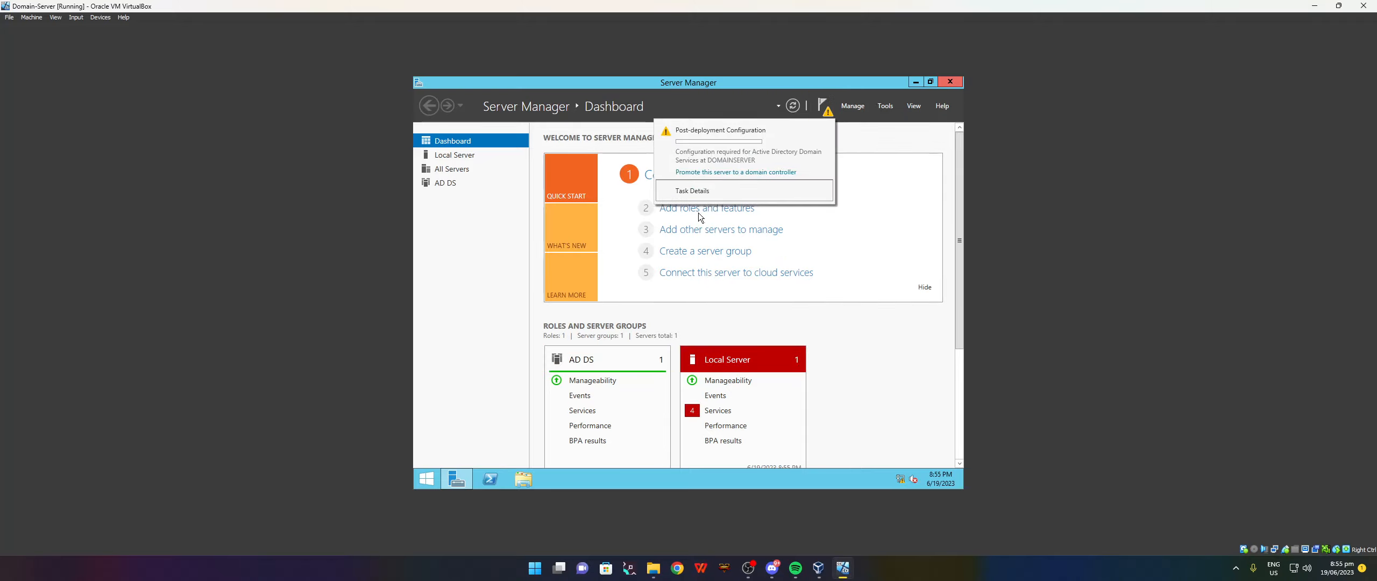
pyautogui.click(696, 172)
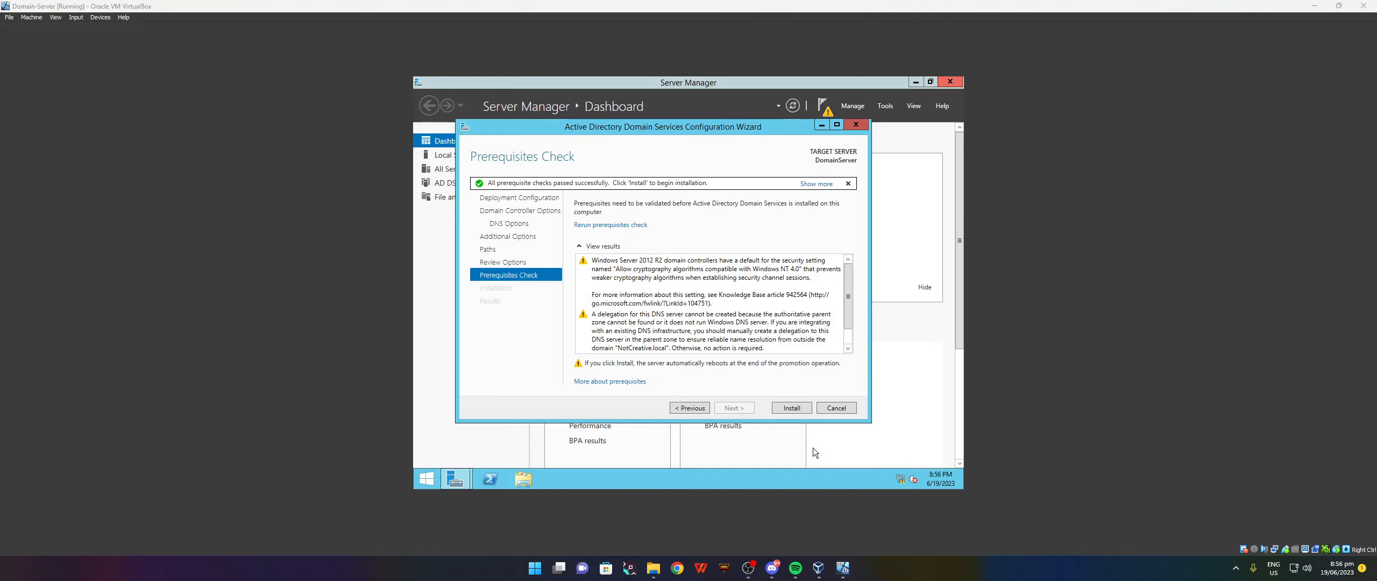
pyautogui.click(791, 407)
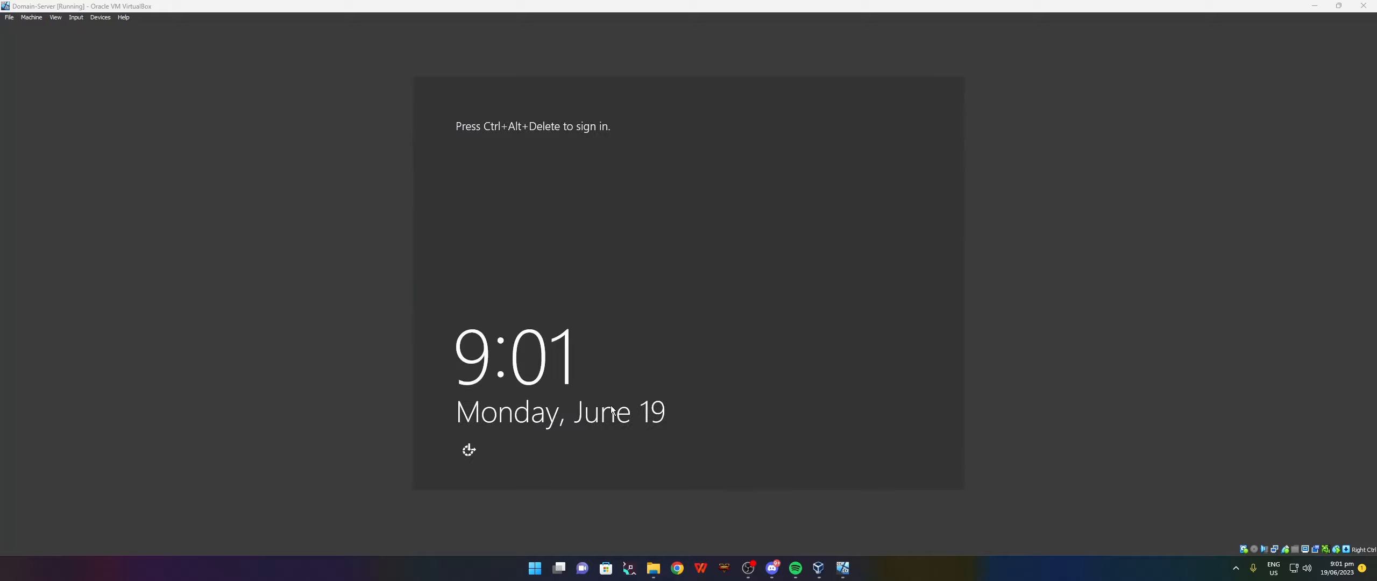
# Sign in to Domain-Server as the NOTCREATIVE Administrator and snap its window to the left half.
pyautogui.click(685, 358)
pyautogui.hotkey('ctrl', 'alt', 'Delete')
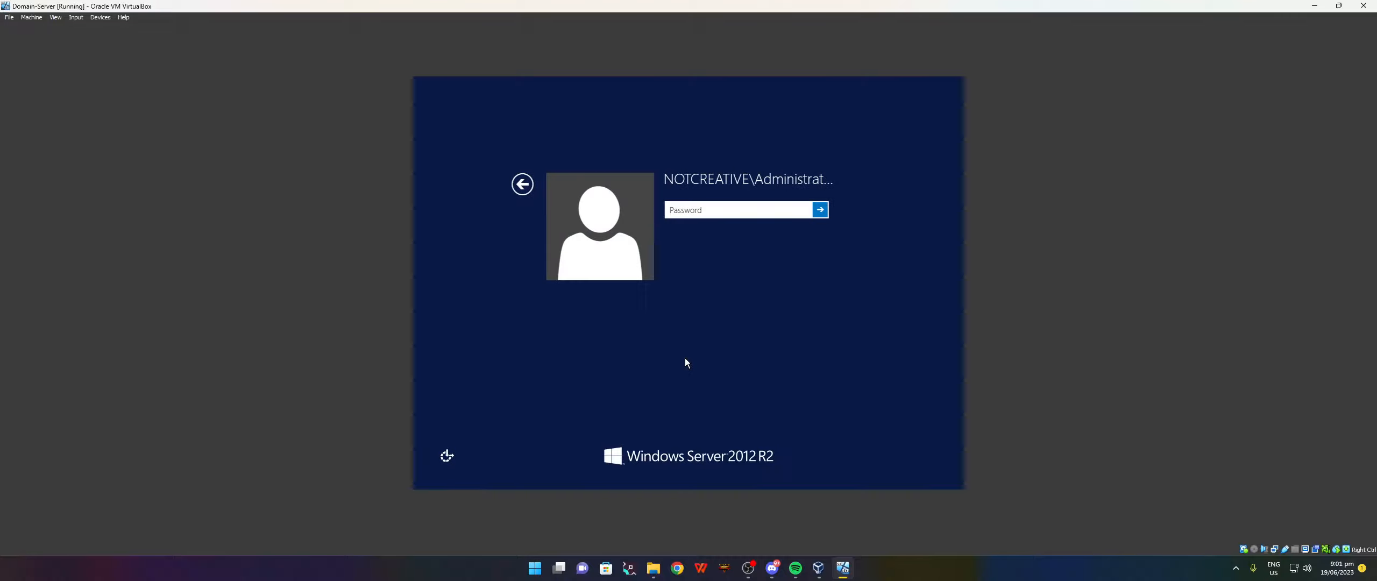
pyautogui.write('Password1')
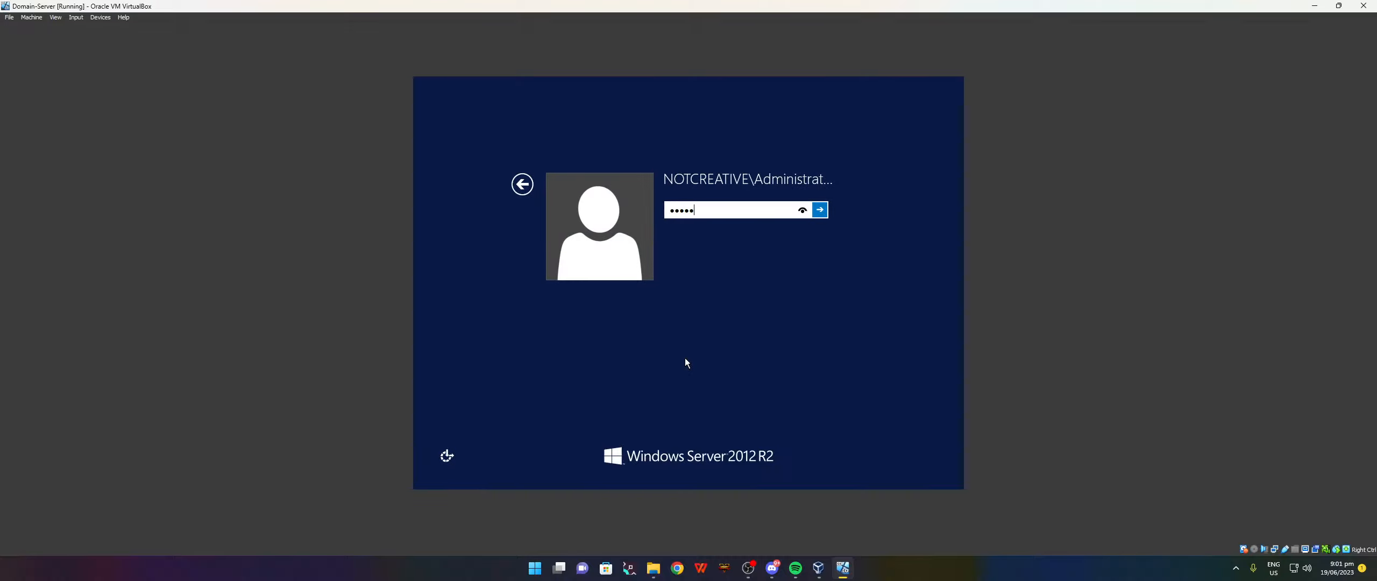
pyautogui.press('Return')
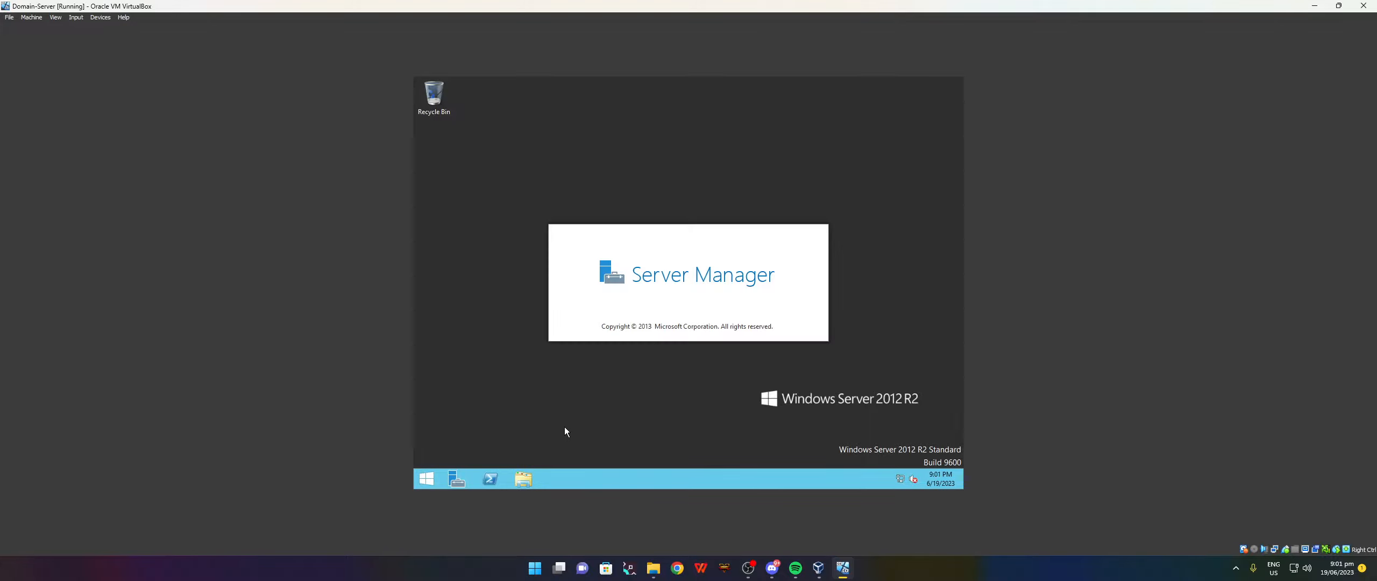
pyautogui.moveTo(1018, 5); pyautogui.dragTo(0, 218)
pyautogui.click(800, 192)
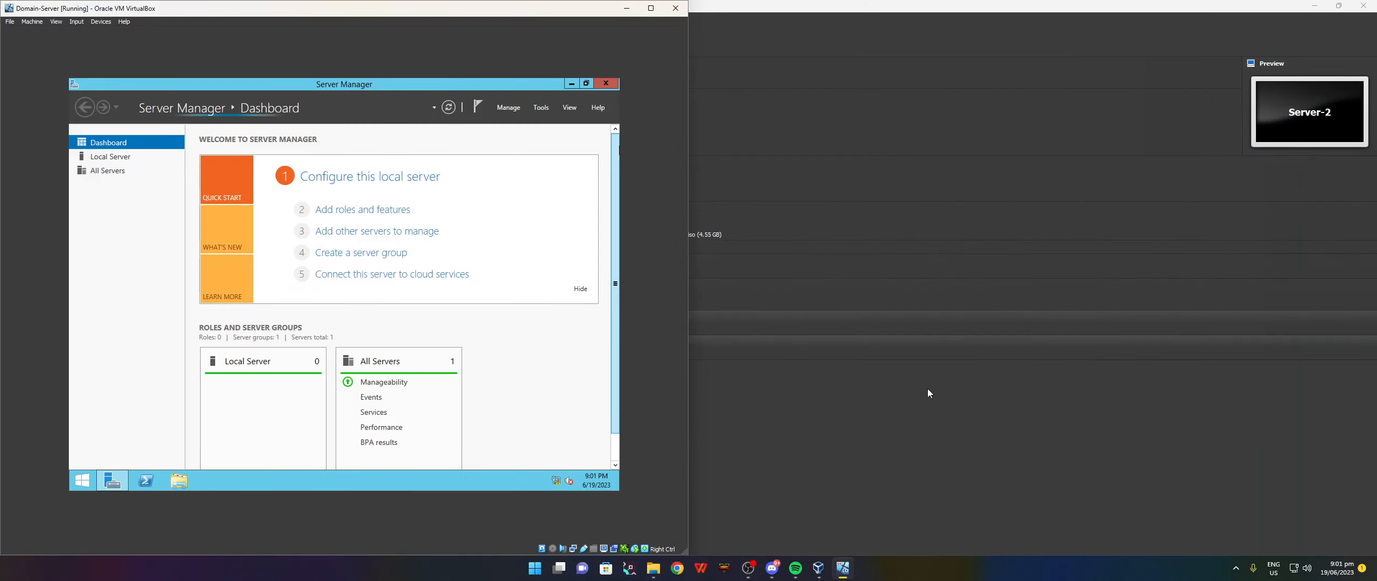
# Start the Server-2 VM, dismiss the capture notices, and dock its window on the right half.
pyautogui.click(927, 388)
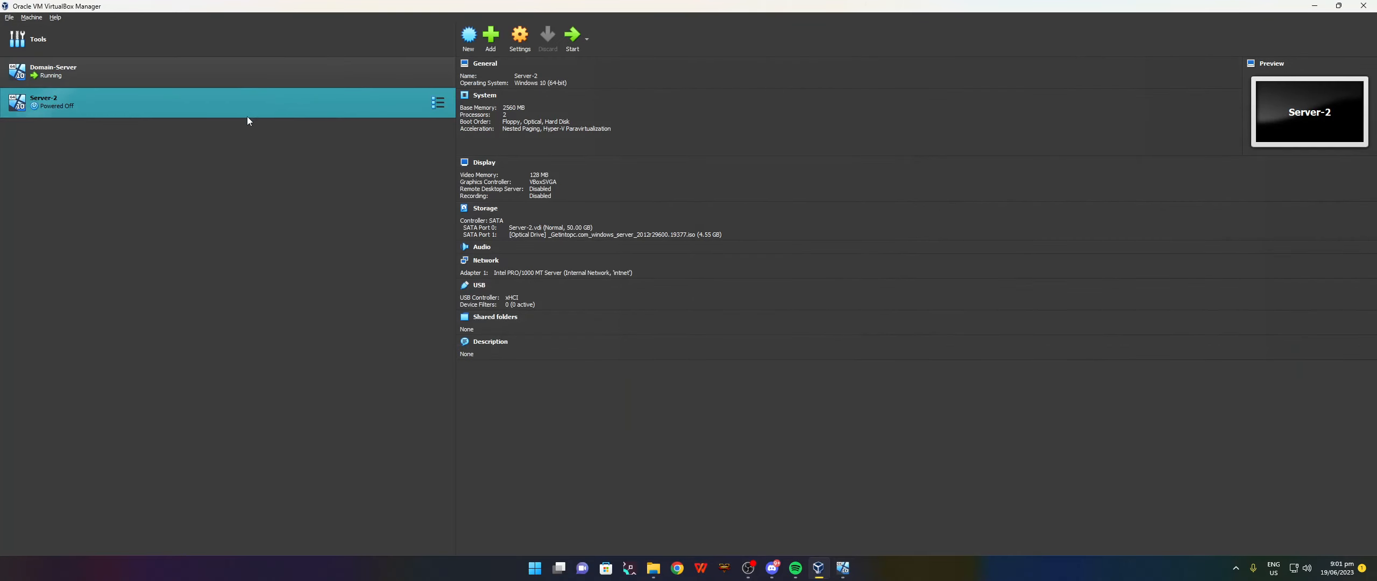
pyautogui.click(572, 36)
pyautogui.click(1313, 6)
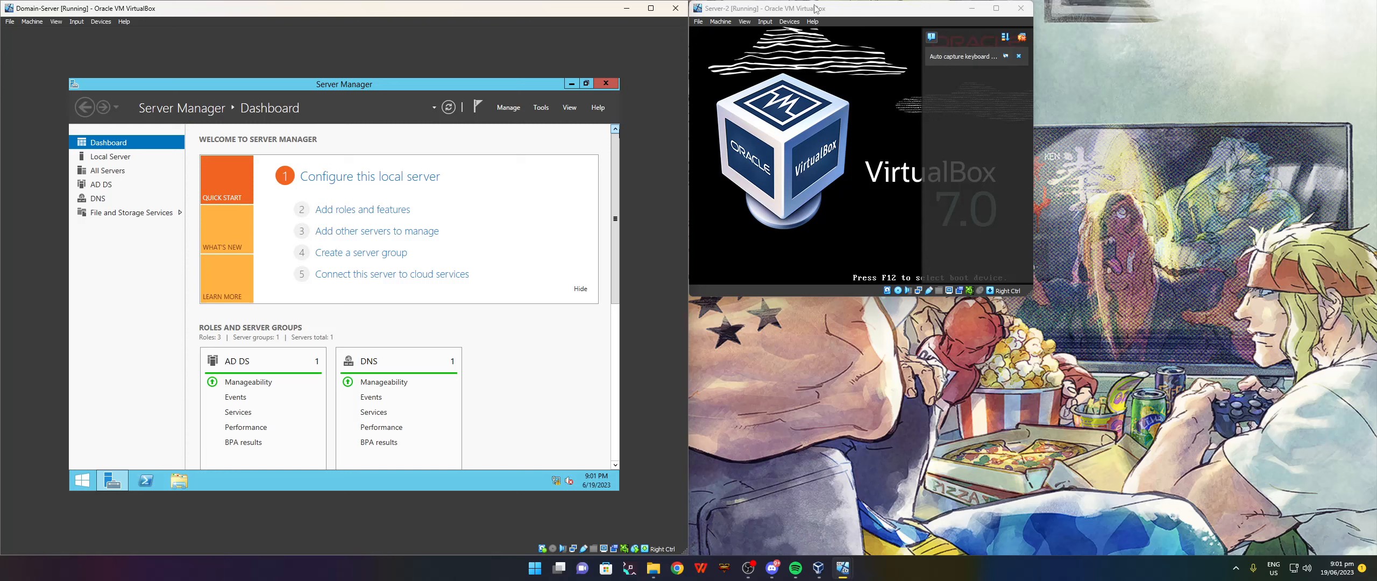
pyautogui.rightClick(897, 292)
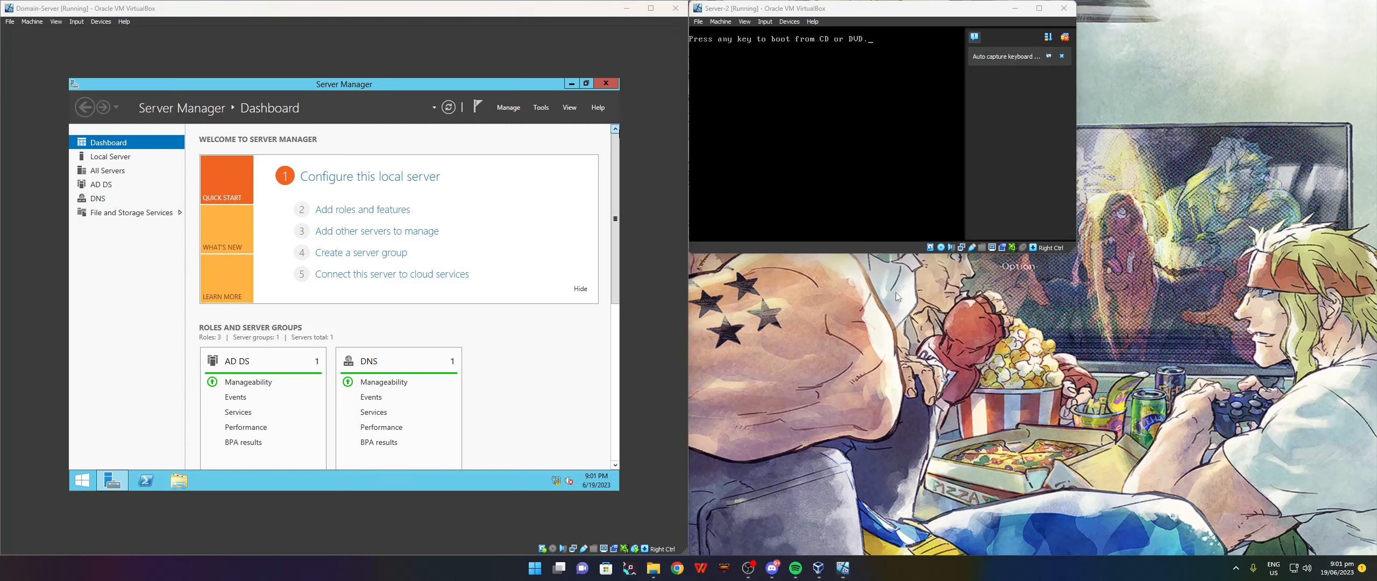
pyautogui.click(944, 248)
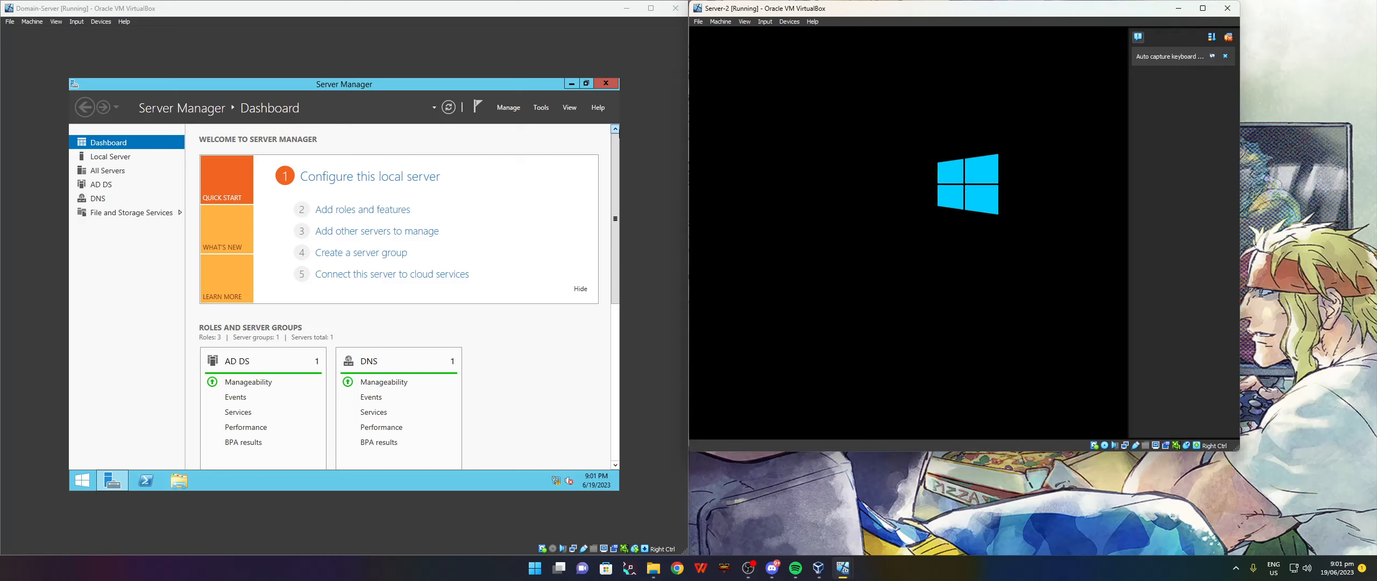
pyautogui.click(1226, 37)
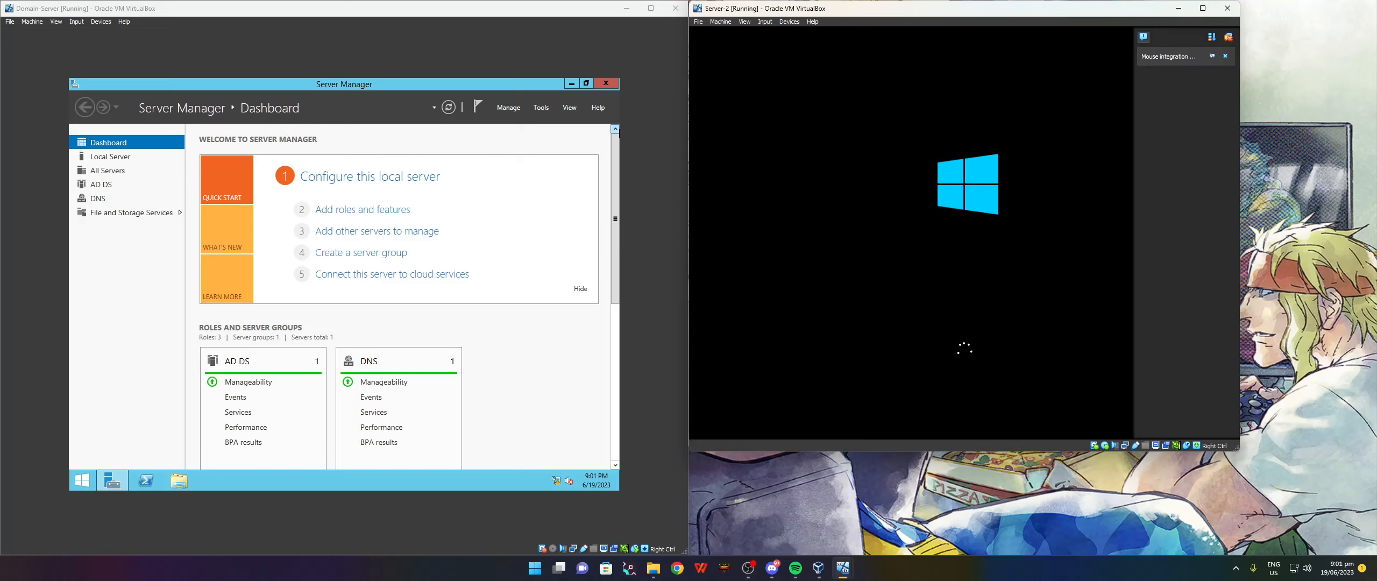
pyautogui.click(1228, 37)
pyautogui.click(1203, 8)
pyautogui.moveTo(914, 4); pyautogui.dragTo(1376, 259)
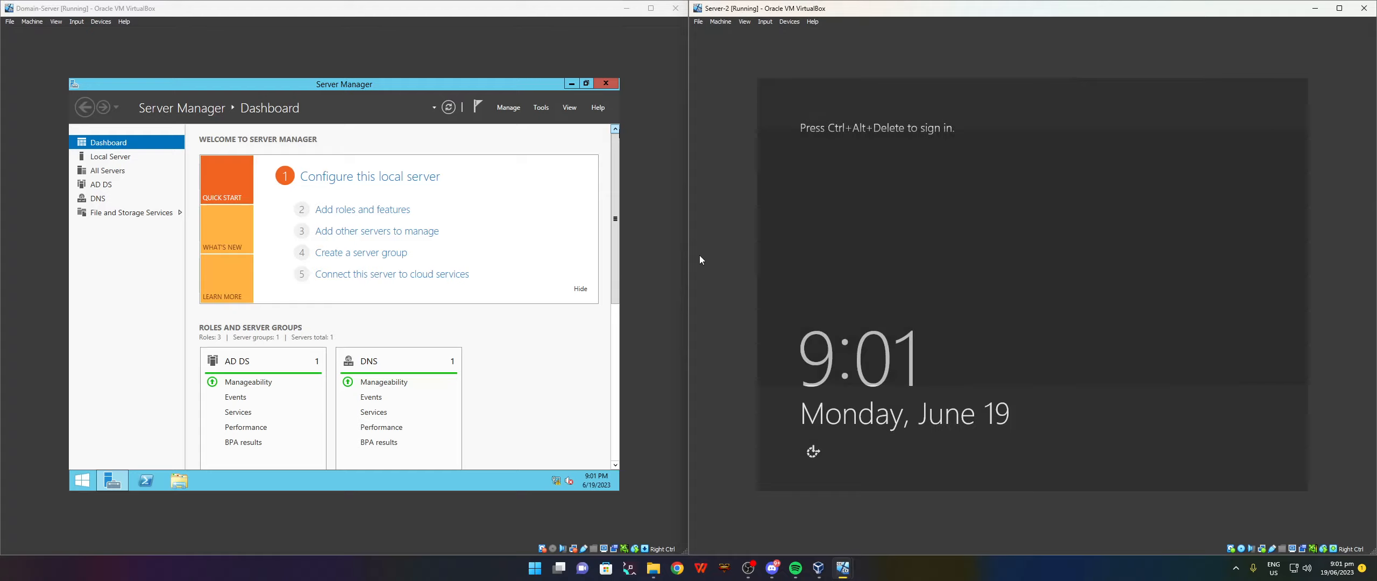
# Sign in to Server-2 as Administrator and dismiss the unexpected-shutdown reason prompt.
pyautogui.hotkey('ctrl', 'alt', 'Delete')
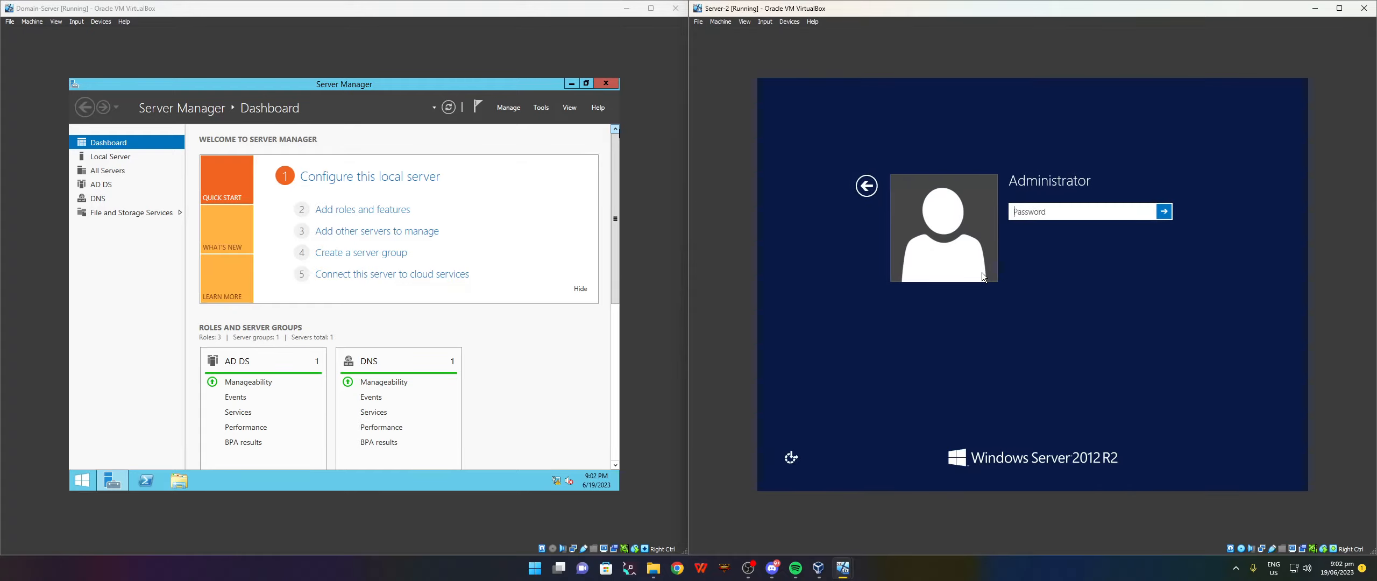
pyautogui.write('•••••••')
pyautogui.press('Return')
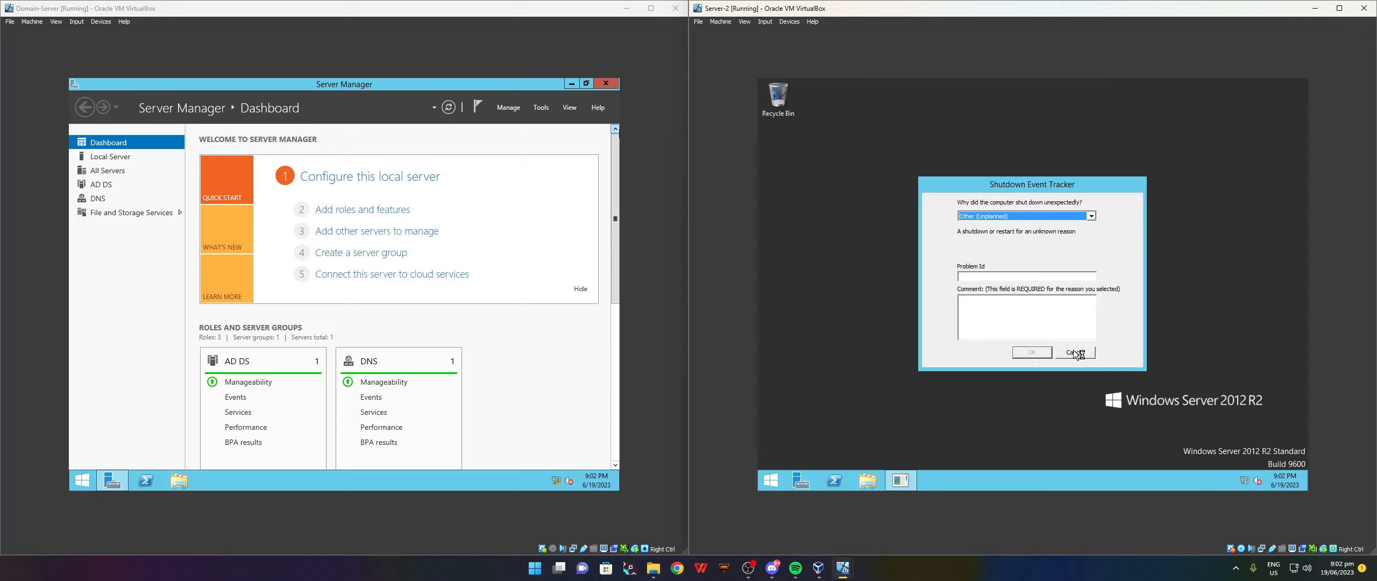
pyautogui.click(1074, 351)
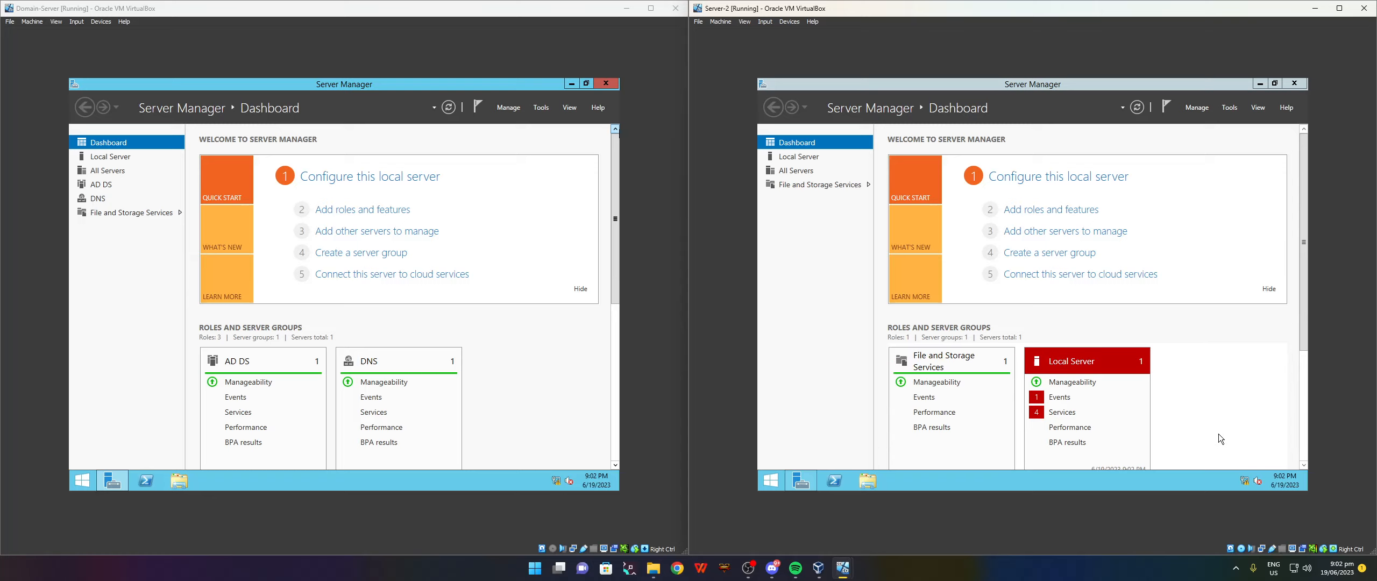
# Open the IPv4 properties of Server-2's Ethernet adapter through the Network and Sharing Center.
pyautogui.rightClick(1248, 481)
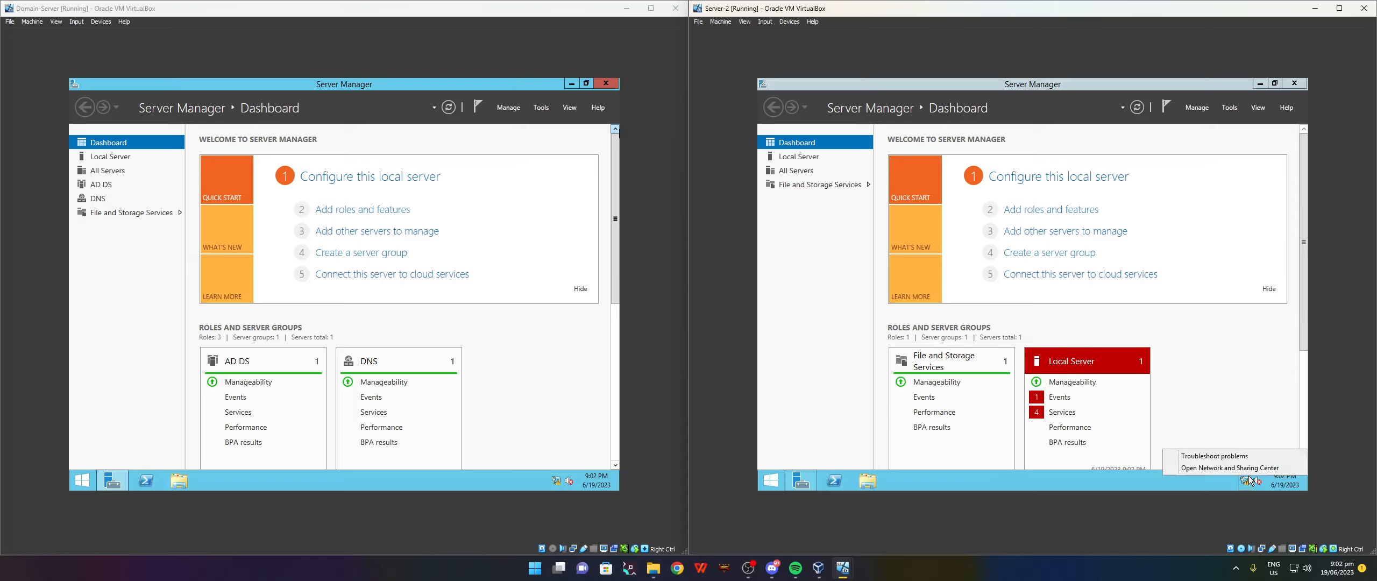
pyautogui.click(1230, 468)
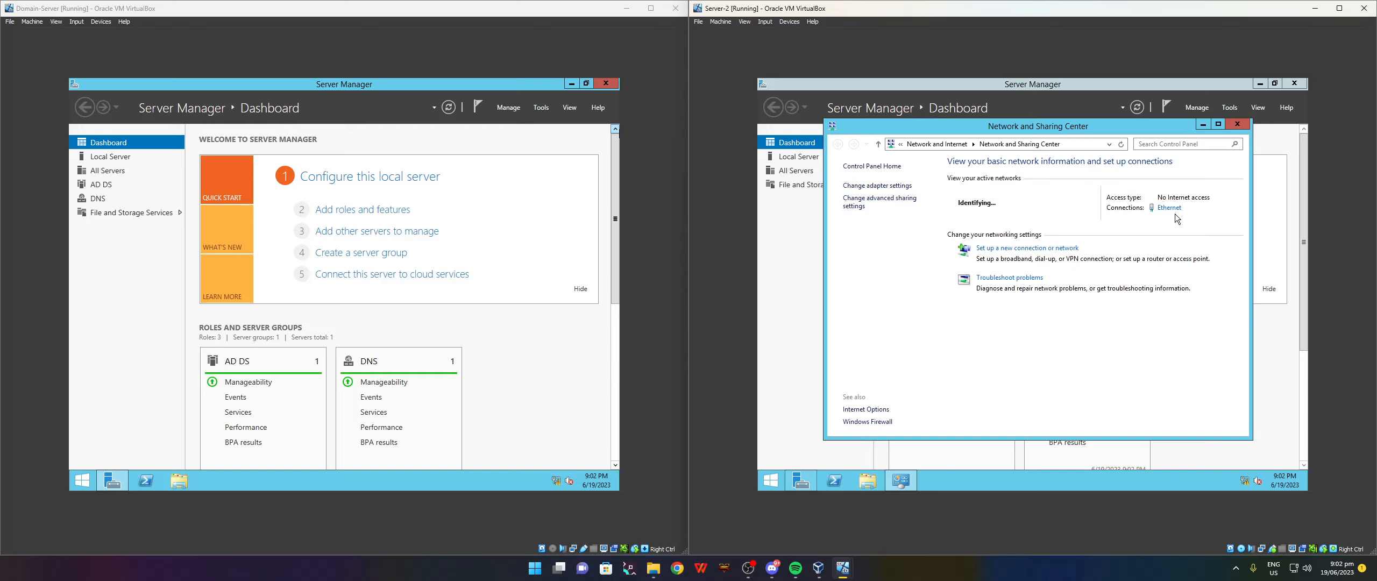
pyautogui.click(1168, 208)
pyautogui.click(969, 368)
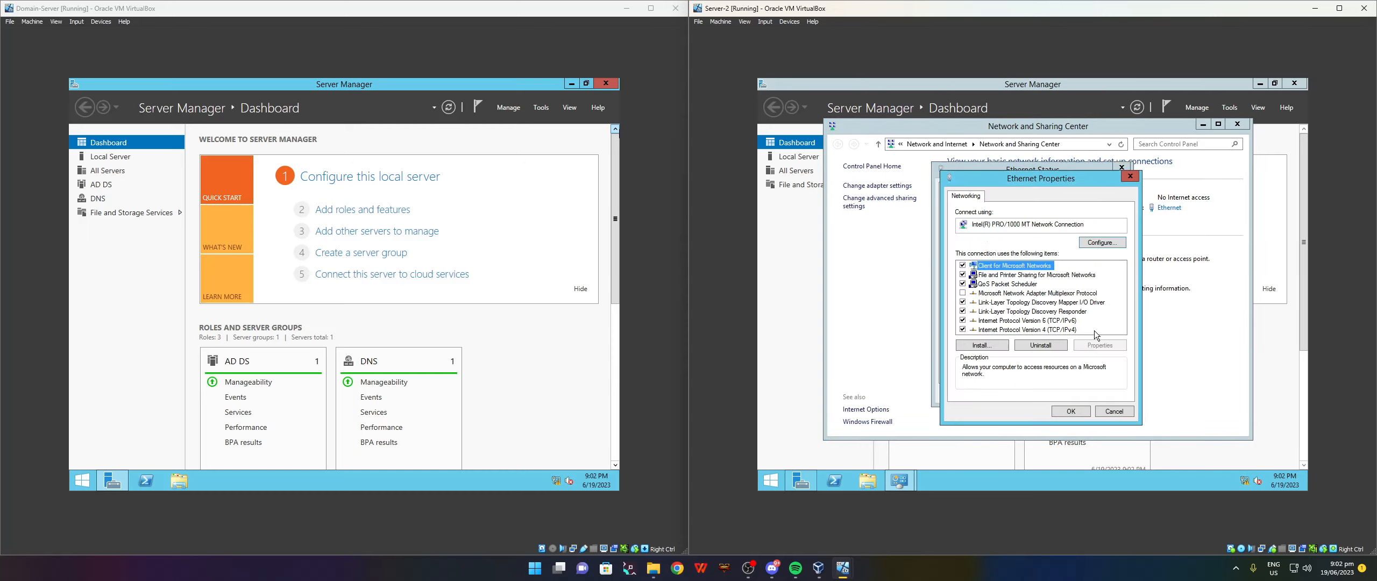
pyautogui.click(1027, 330)
pyautogui.click(1100, 345)
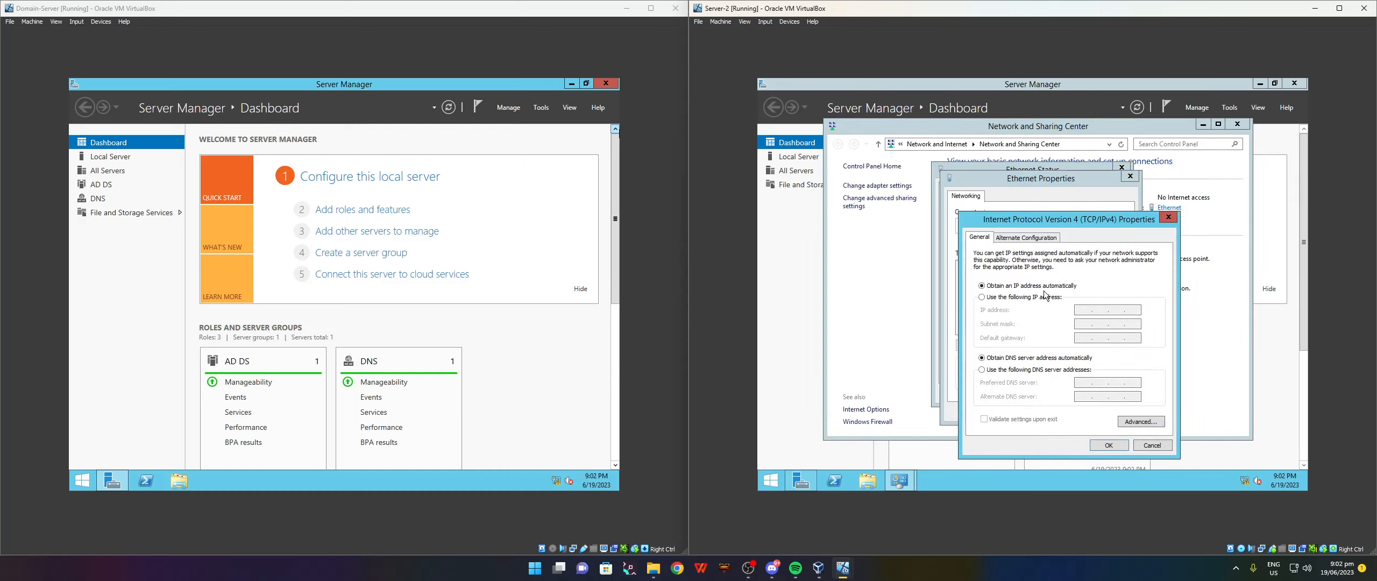
# Set static IP 10.30.200.11, mask 255.255.255.0, DNS 10.30.200.10, then close the network windows.
pyautogui.click(1029, 297)
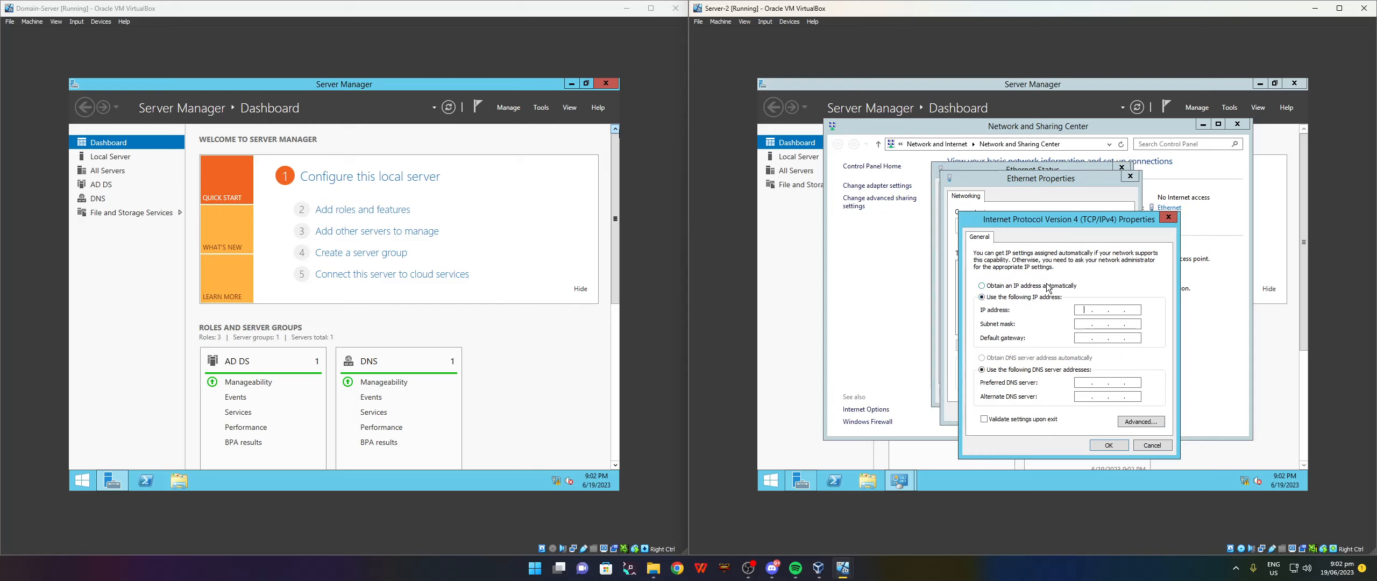
pyautogui.write('10 . 30 . 200 . 11')
pyautogui.click(1083, 324)
pyautogui.write('55 . 255 . 255 . 0')
pyautogui.click(1078, 383)
pyautogui.write('11')
pyautogui.click(1109, 445)
pyautogui.click(1073, 408)
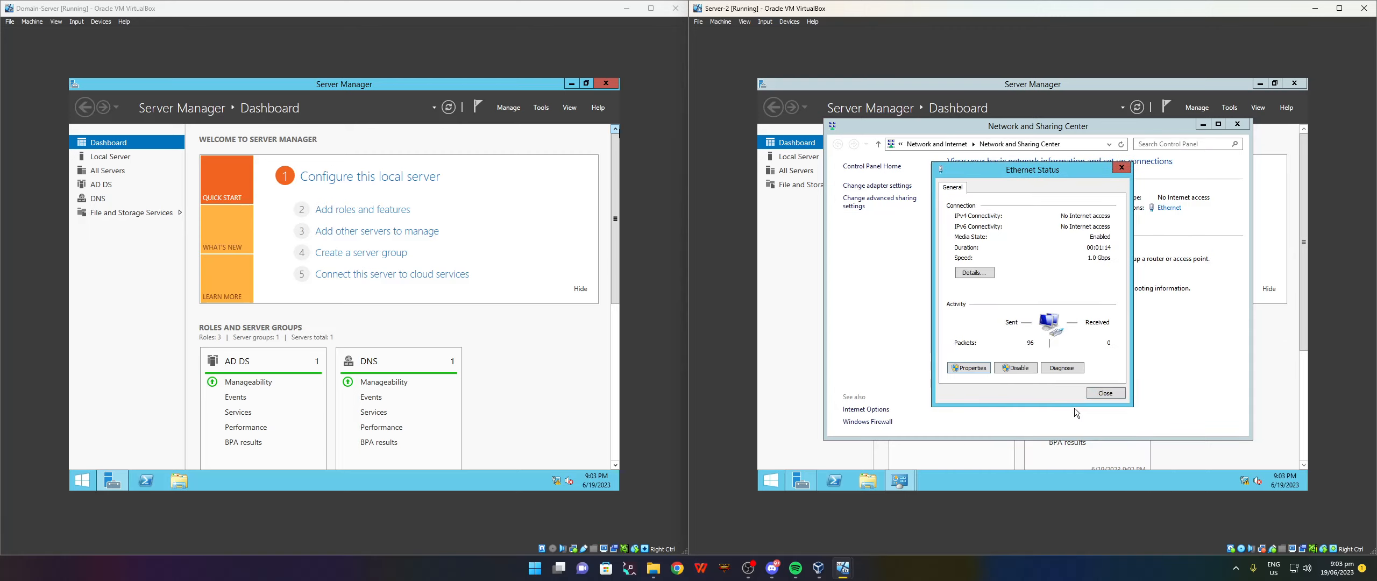
pyautogui.click(1100, 393)
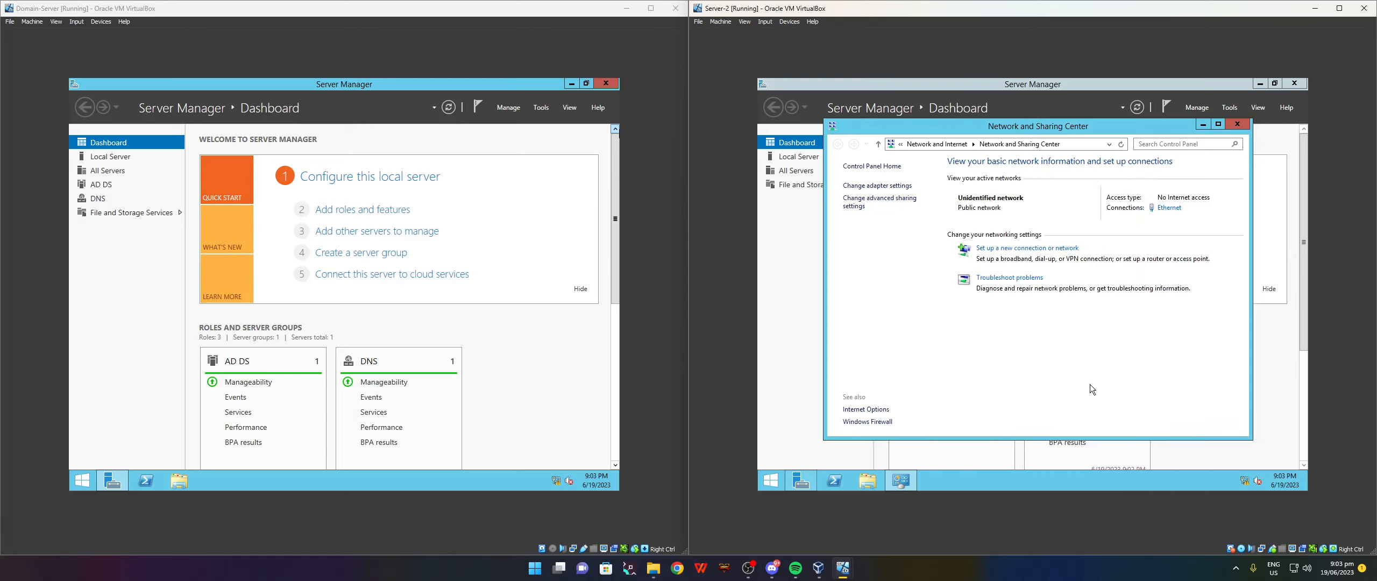
pyautogui.click(1237, 123)
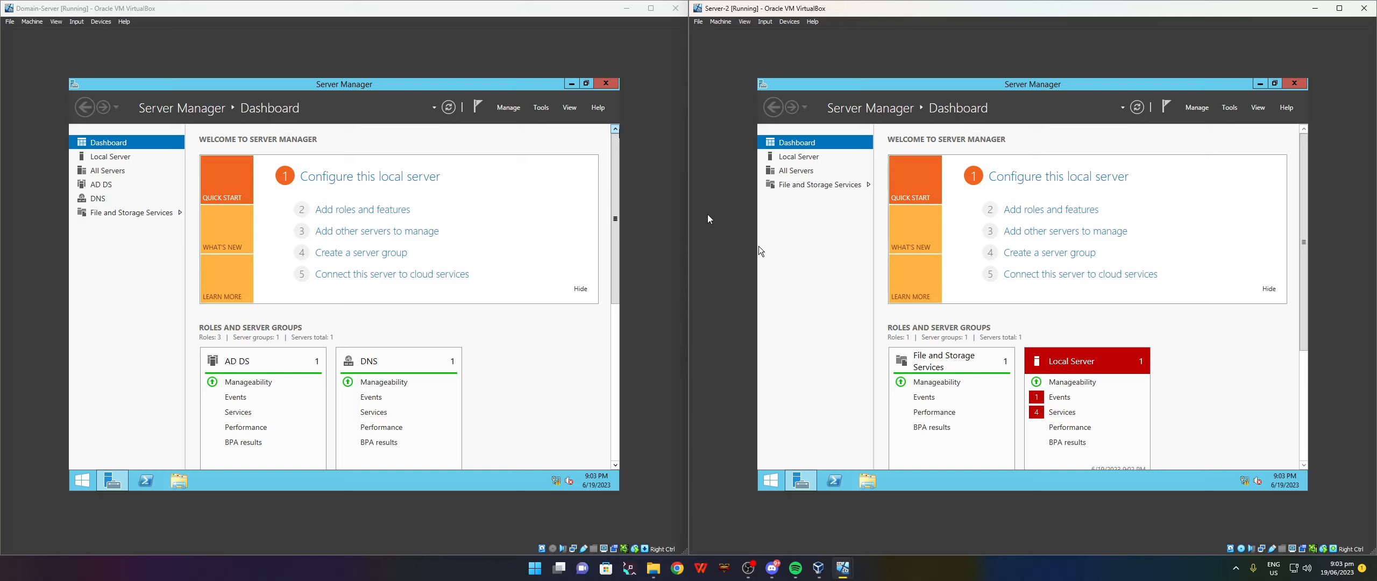
# Open Active Directory Users and Computers and start a new user in NotCreative.local's Users container.
pyautogui.click(539, 110)
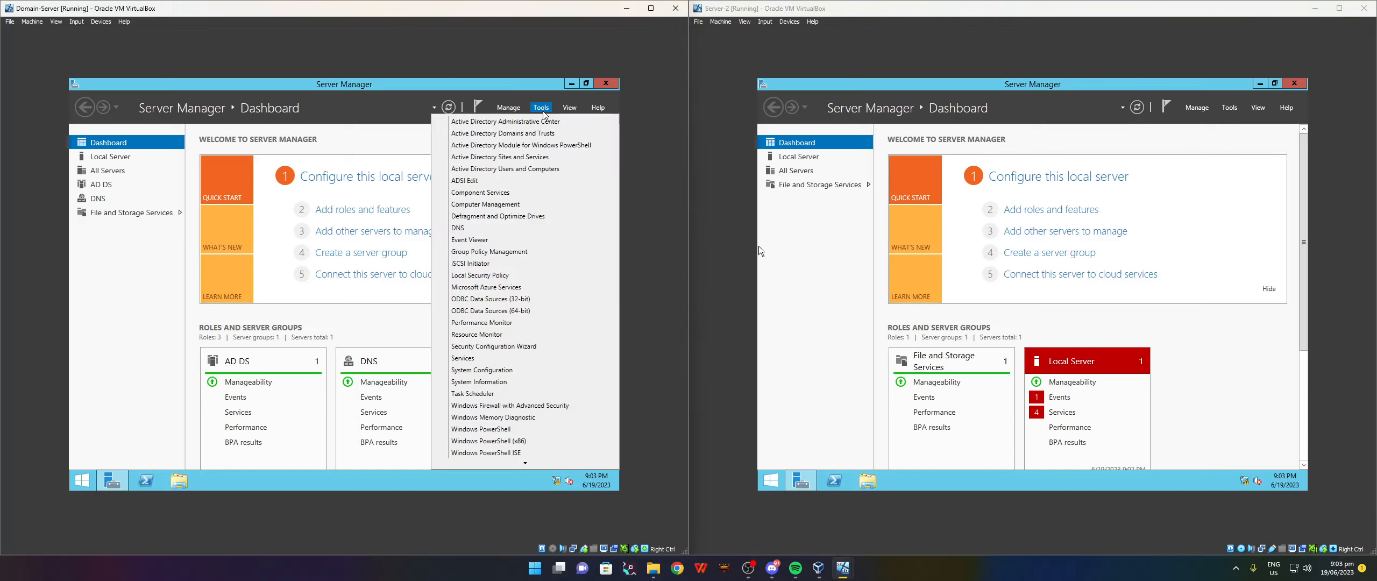
pyautogui.click(532, 170)
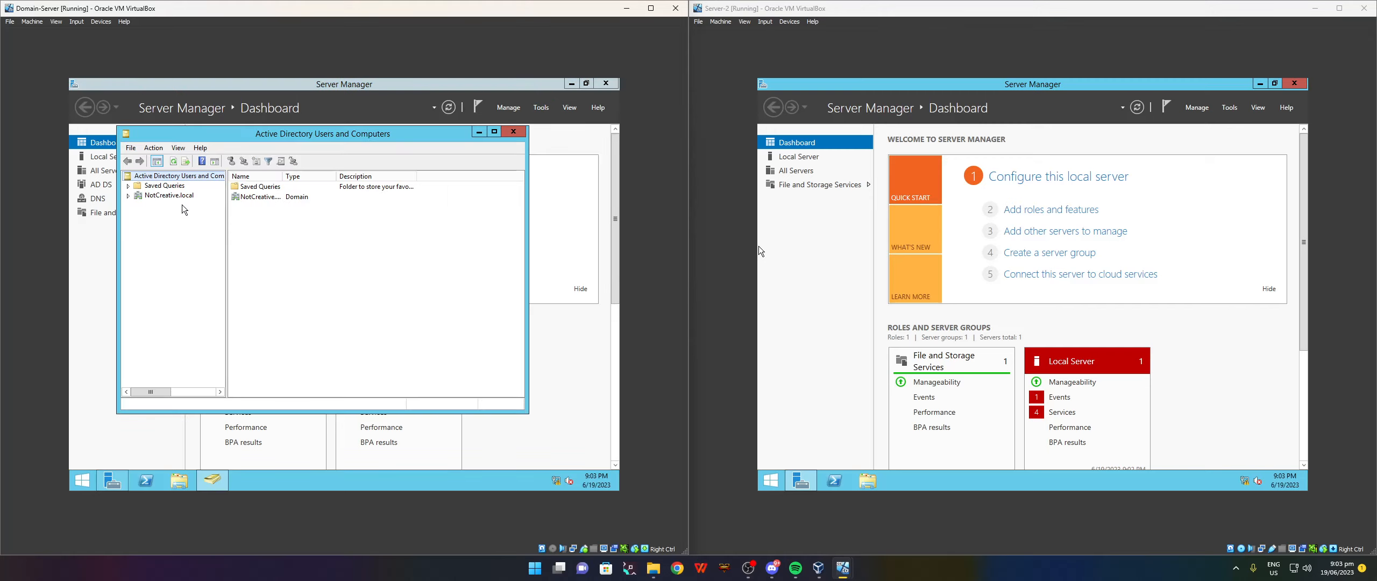
pyautogui.click(128, 195)
pyautogui.click(162, 252)
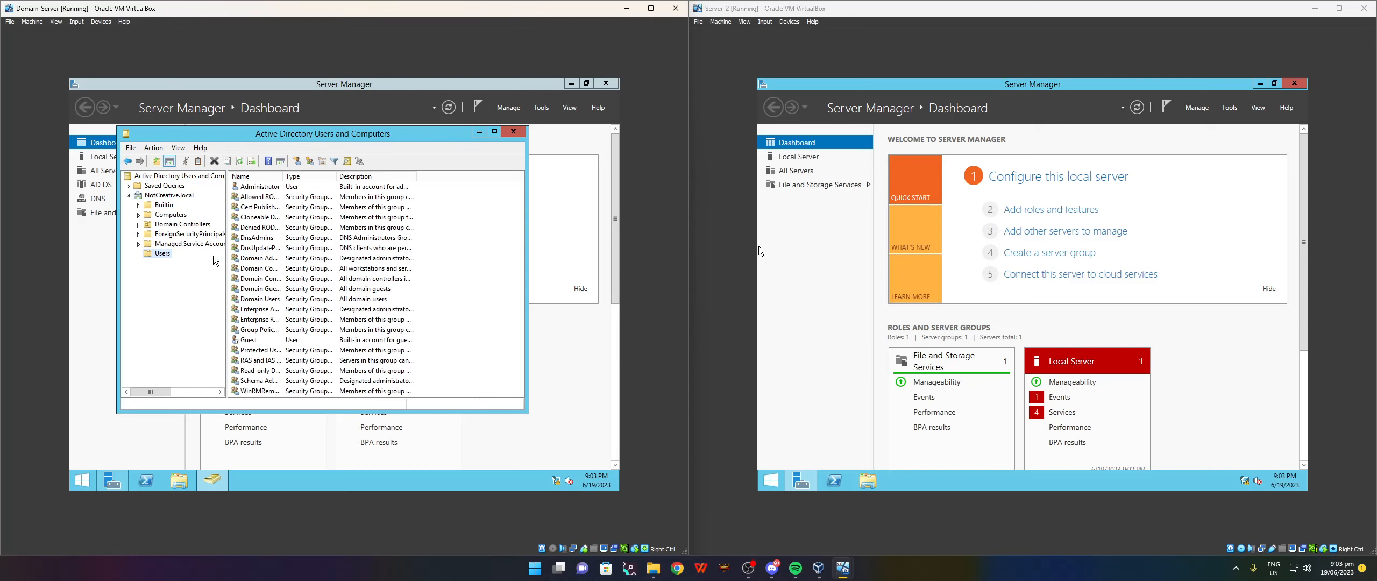
pyautogui.rightClick(430, 245)
pyautogui.moveTo(457, 274)
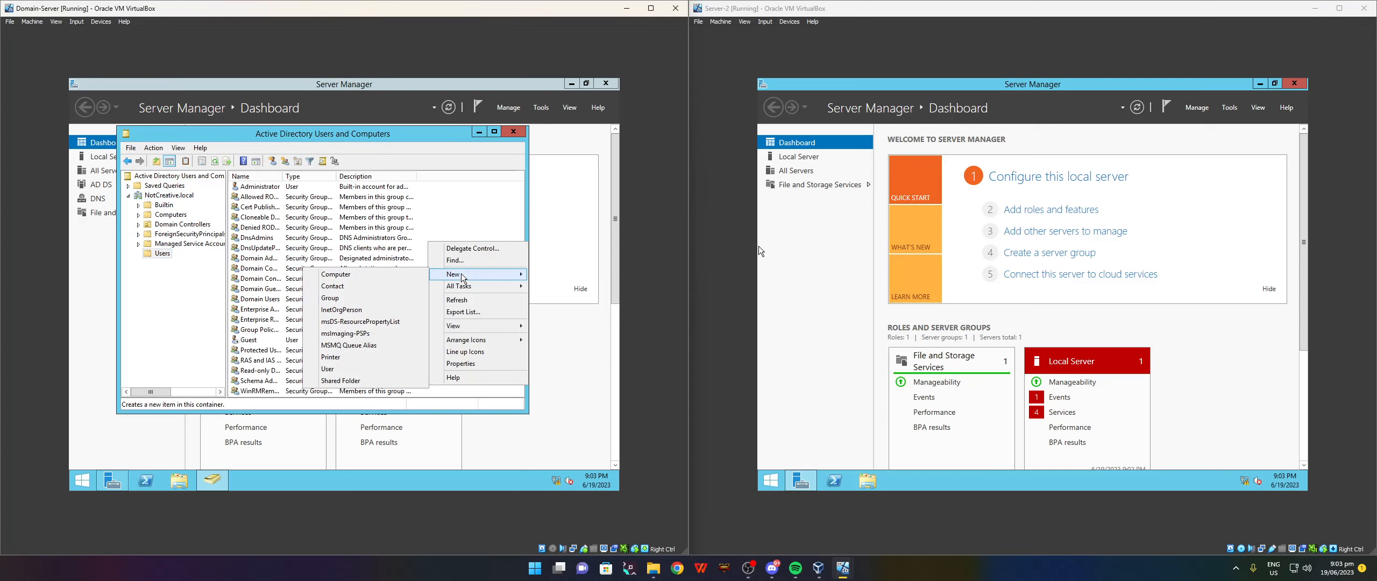
pyautogui.click(339, 370)
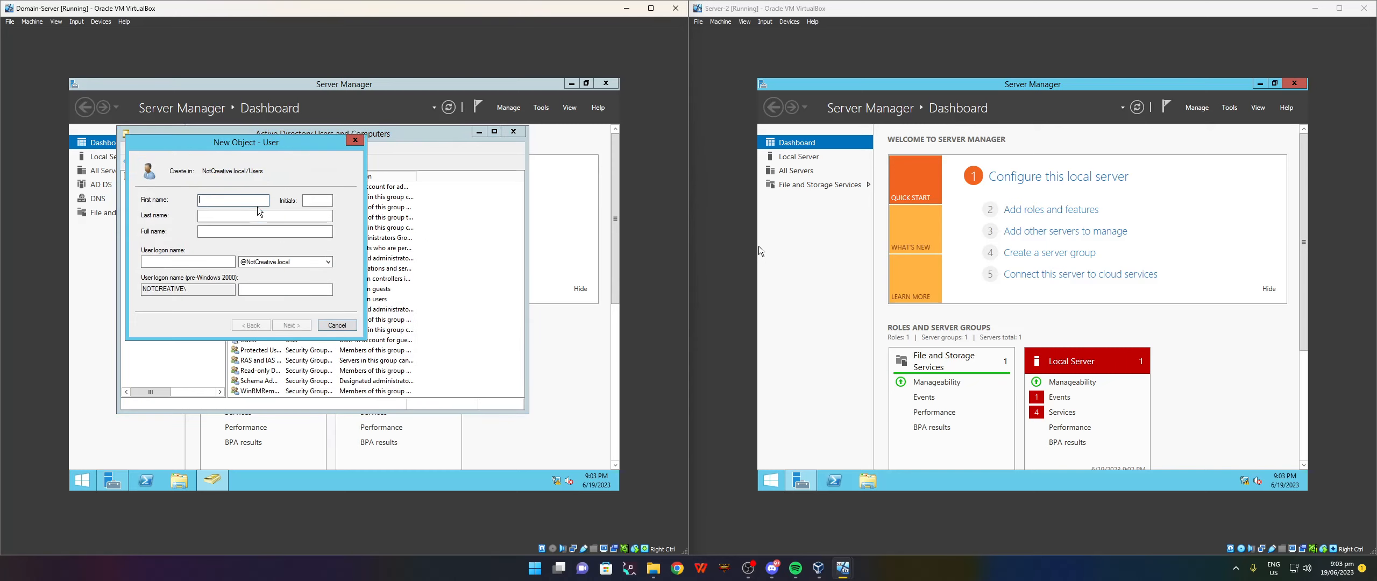
# Enter the new user's first name, capitalised last name and logon name.
pyautogui.press('Tab')
pyautogui.click(203, 215)
pyautogui.press('BackSpace')
pyautogui.write('R')
pyautogui.click(189, 265)
pyautogui.write('Tony')
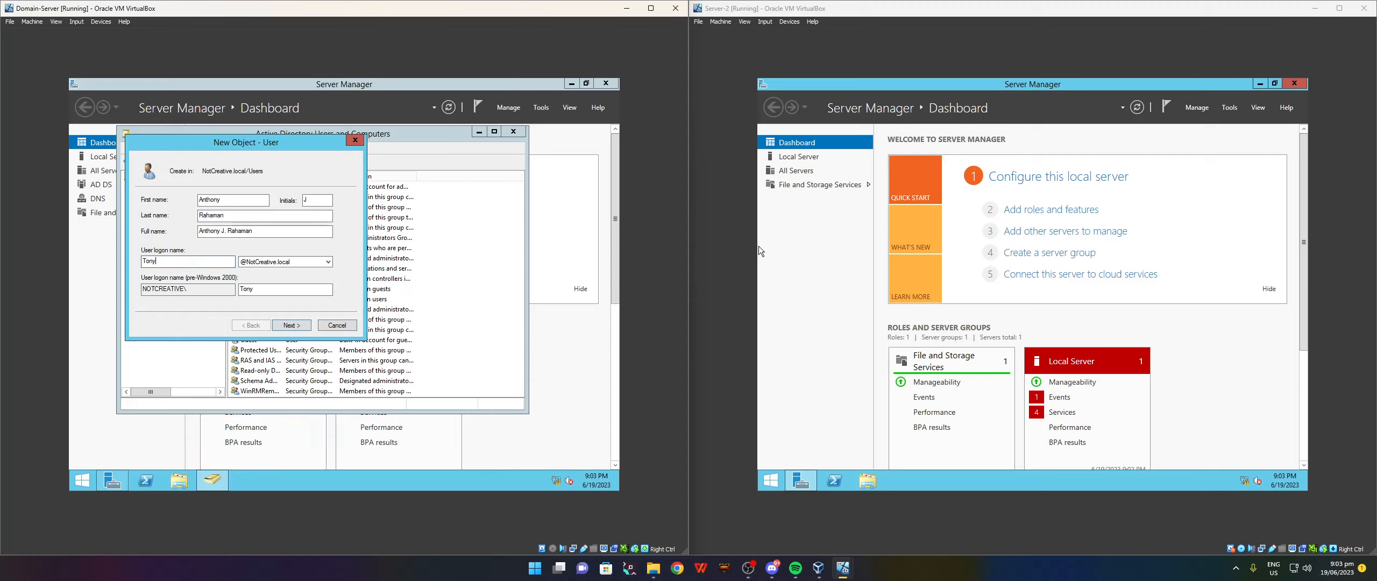
# Give the user a password that never expires and cannot be changed, then finish creating the account.
pyautogui.click(291, 325)
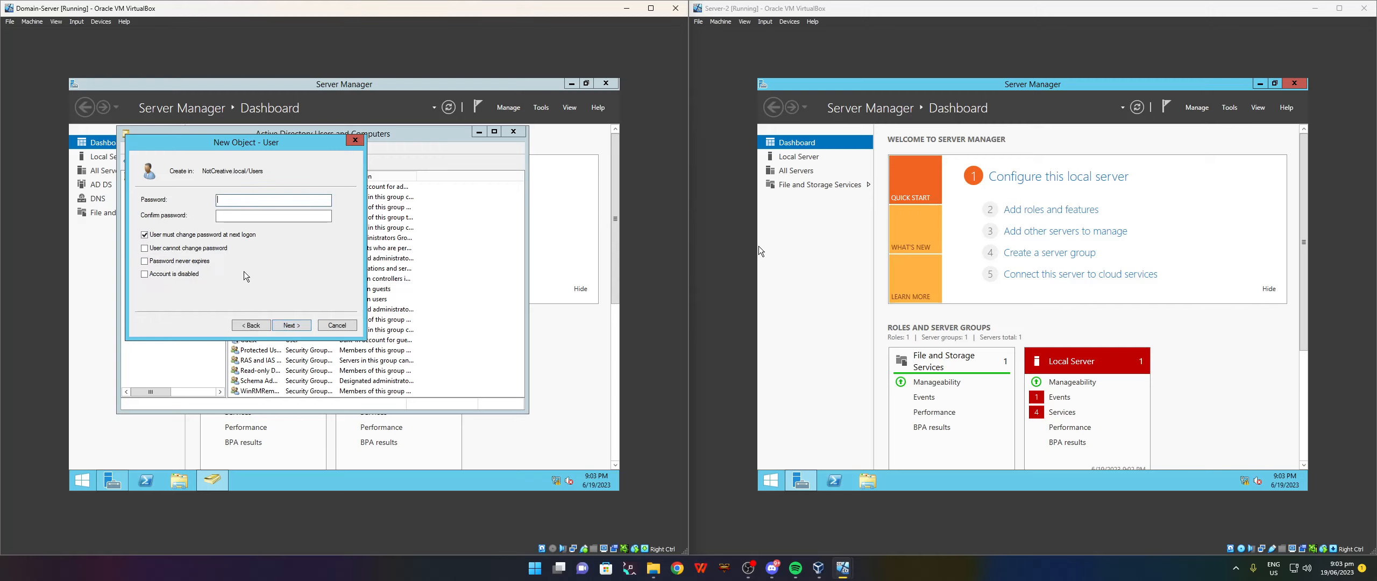
pyautogui.click(170, 235)
pyautogui.click(160, 249)
pyautogui.click(153, 262)
pyautogui.click(234, 202)
pyautogui.write('••••')
pyautogui.write('******')
pyautogui.press('Tab')
pyautogui.write('***********')
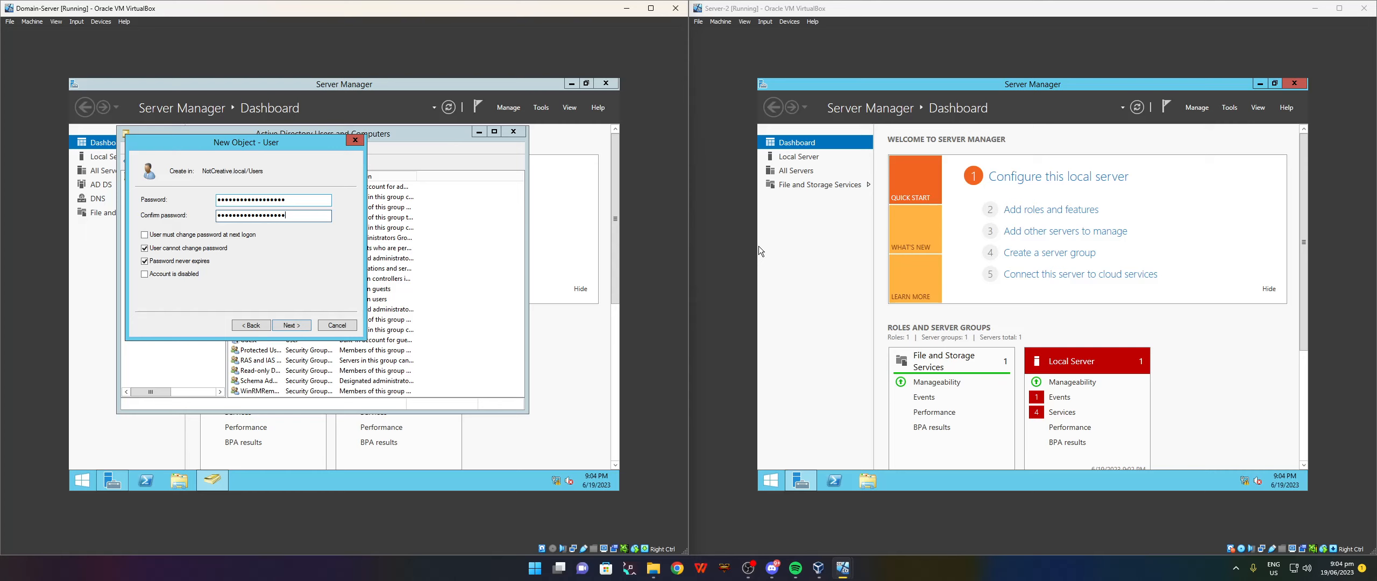
pyautogui.click(293, 325)
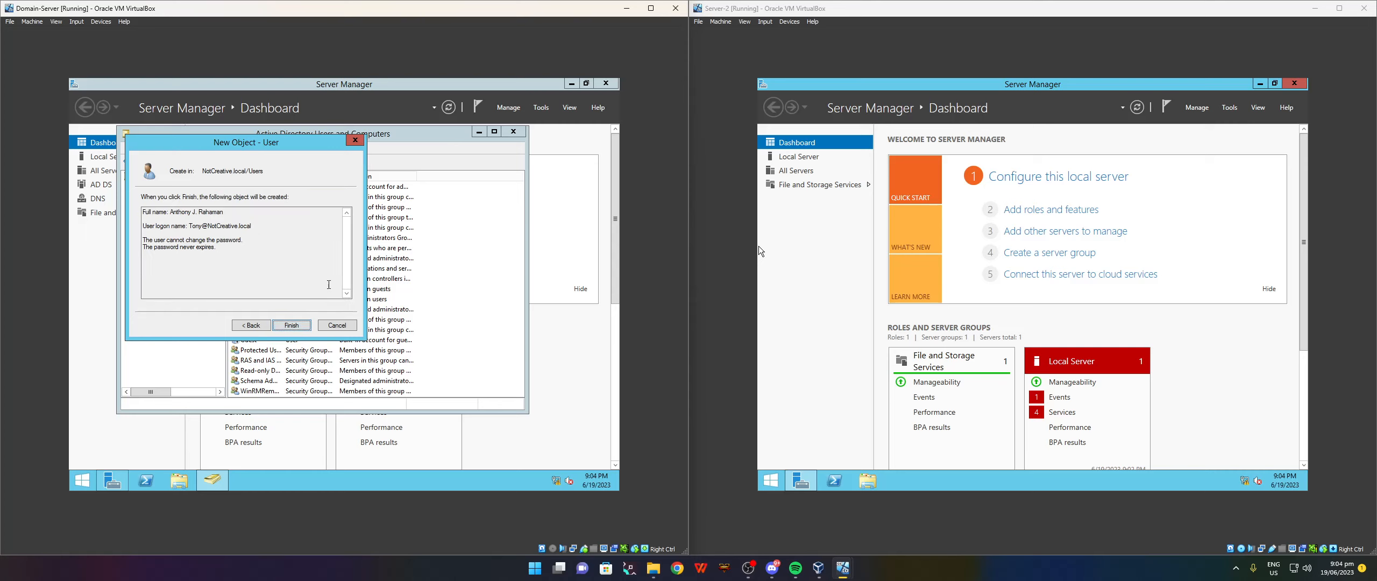
pyautogui.click(293, 326)
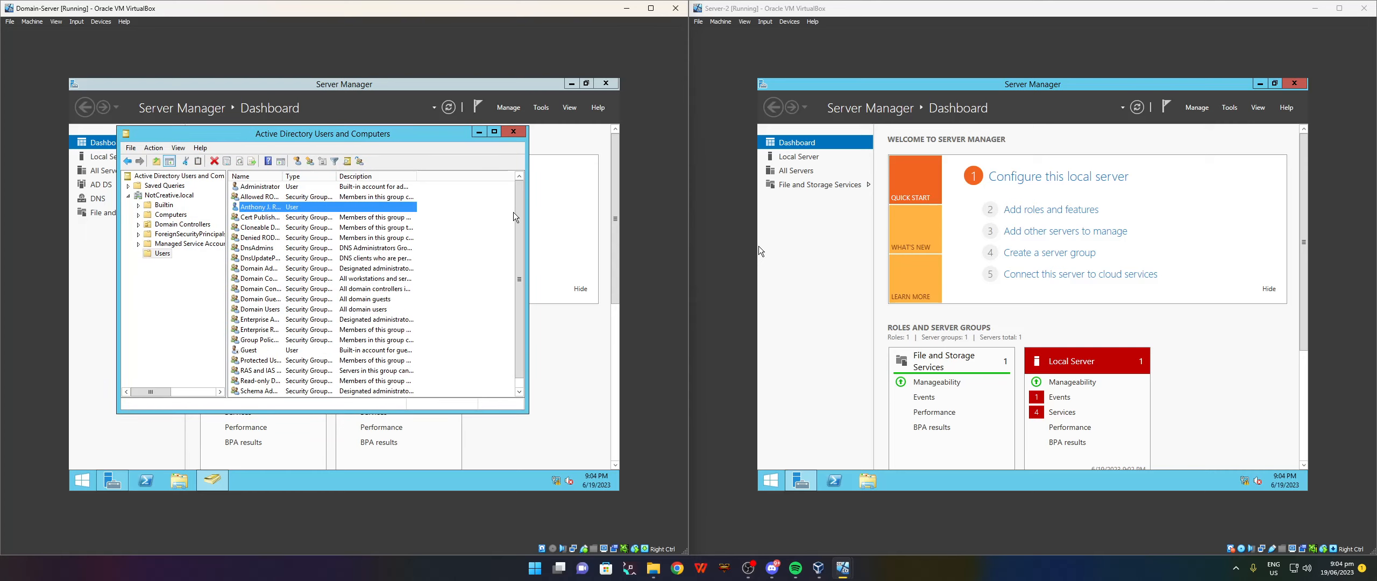
# Open Server-2's computer name and domain change settings from Control Panel > System.
pyautogui.click(772, 480)
pyautogui.click(854, 347)
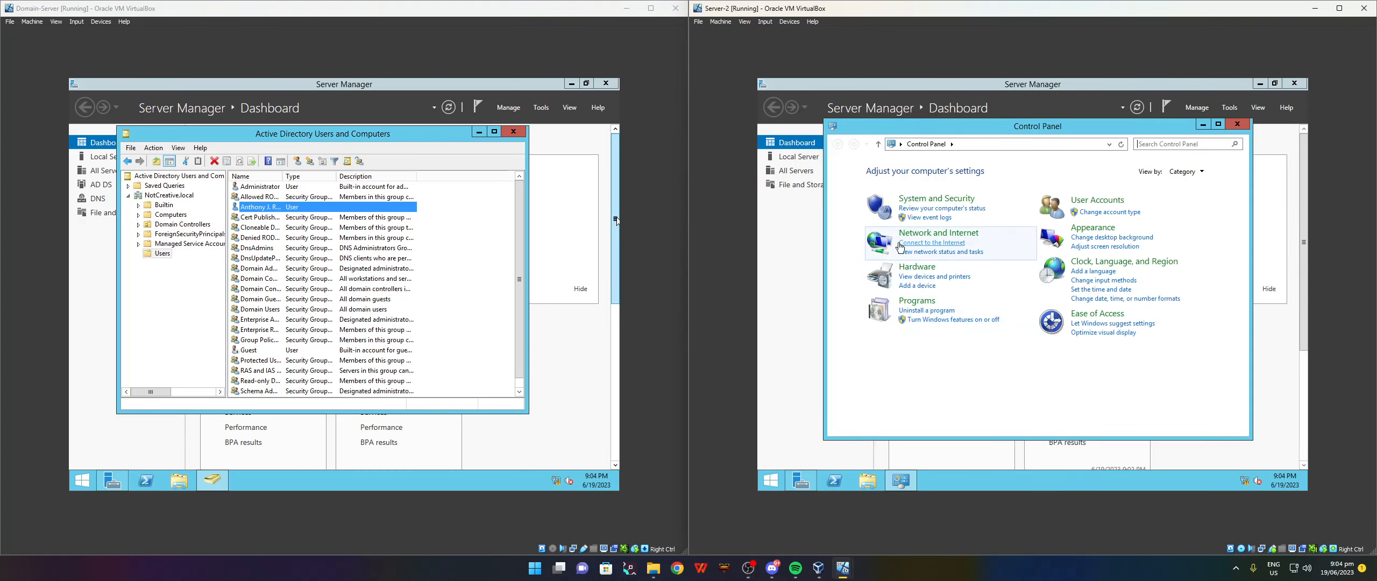
pyautogui.click(938, 209)
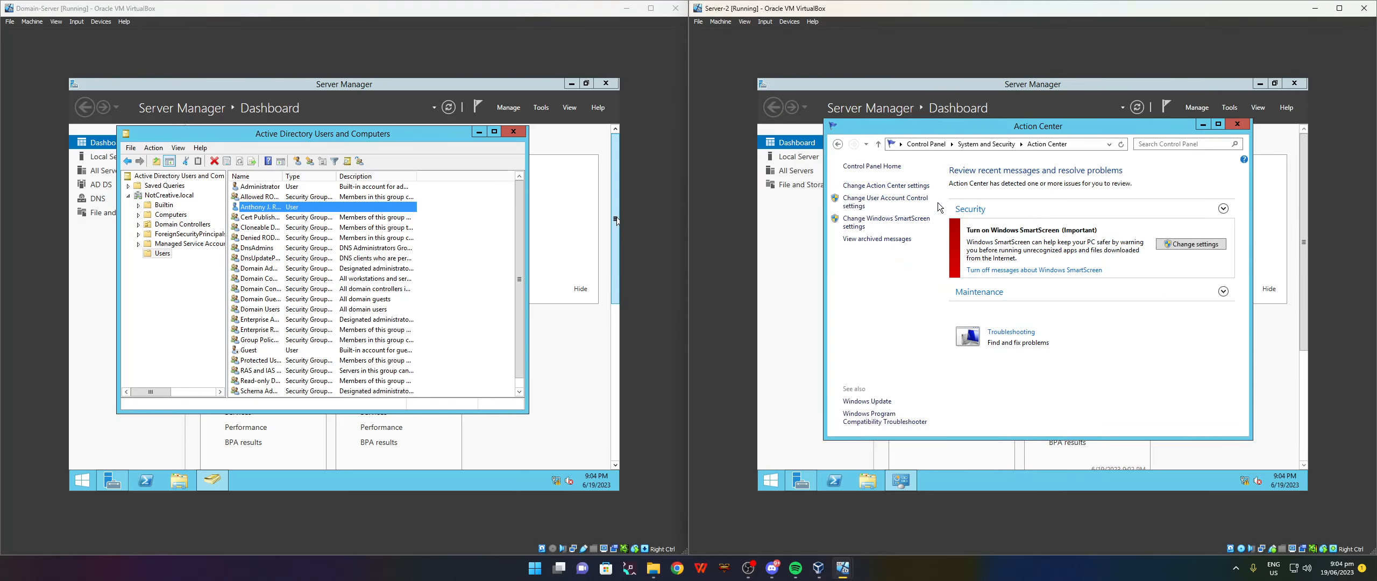
pyautogui.click(838, 144)
pyautogui.click(908, 199)
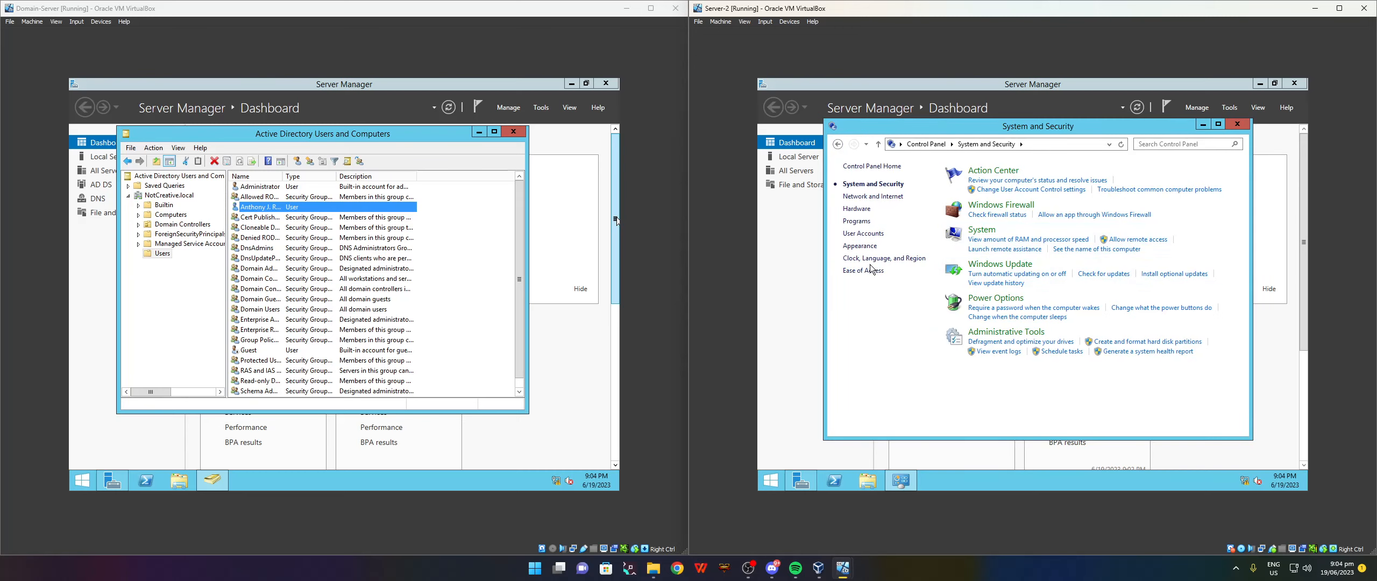
pyautogui.click(978, 270)
pyautogui.click(1188, 323)
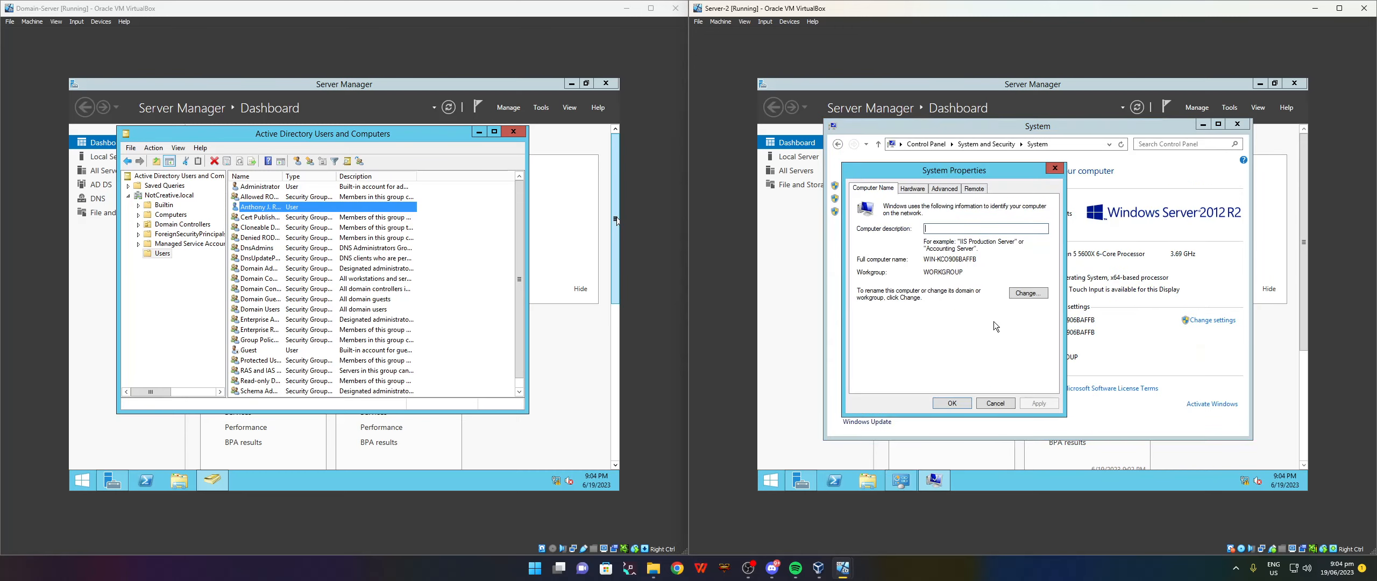
pyautogui.click(1018, 297)
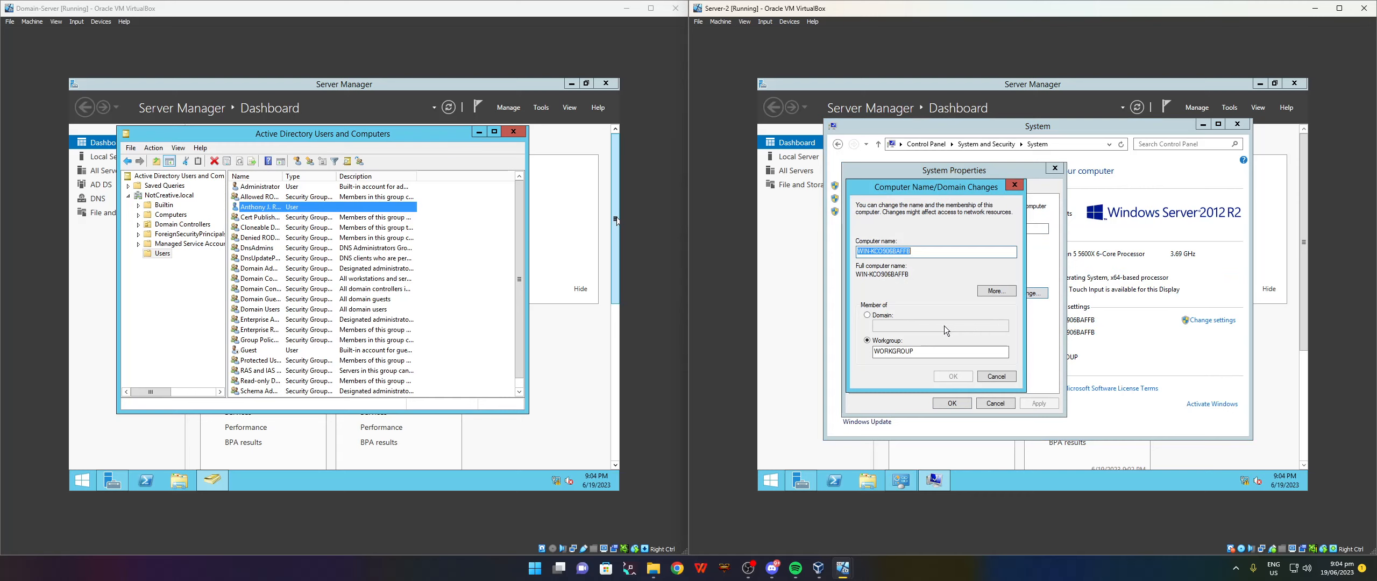
# Join Server-2 to the NotCreative.local domain using the domain account's credentials.
pyautogui.click(872, 317)
pyautogui.write('NotCreative.local')
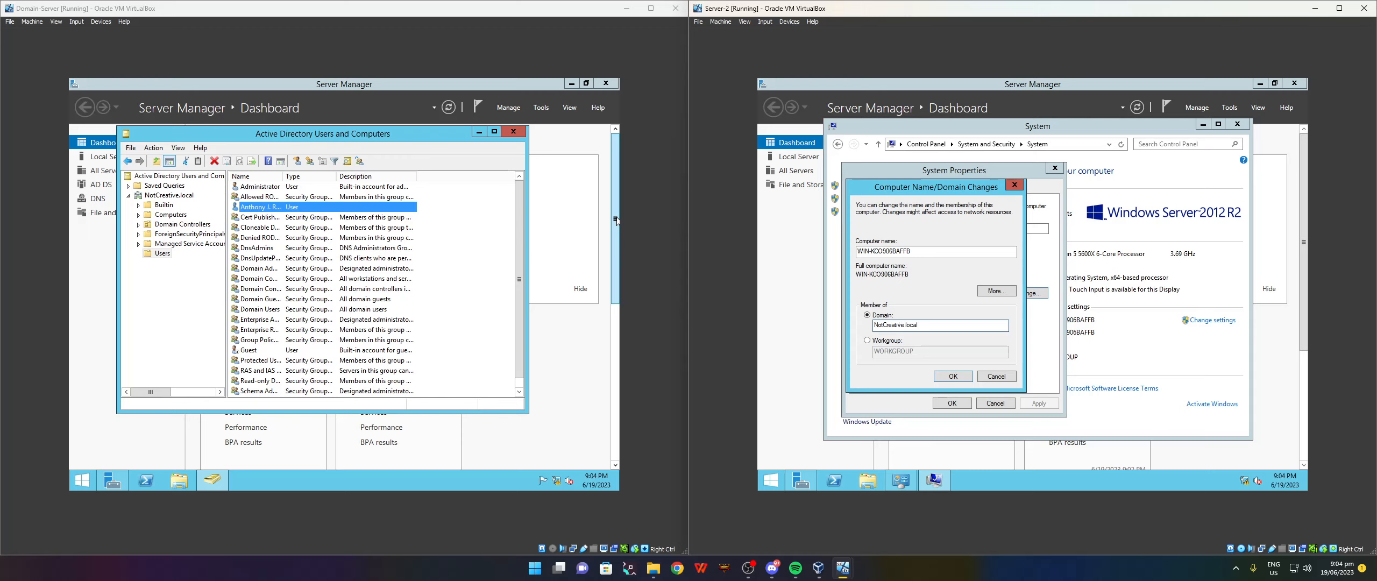
pyautogui.press('Return')
pyautogui.write('T')
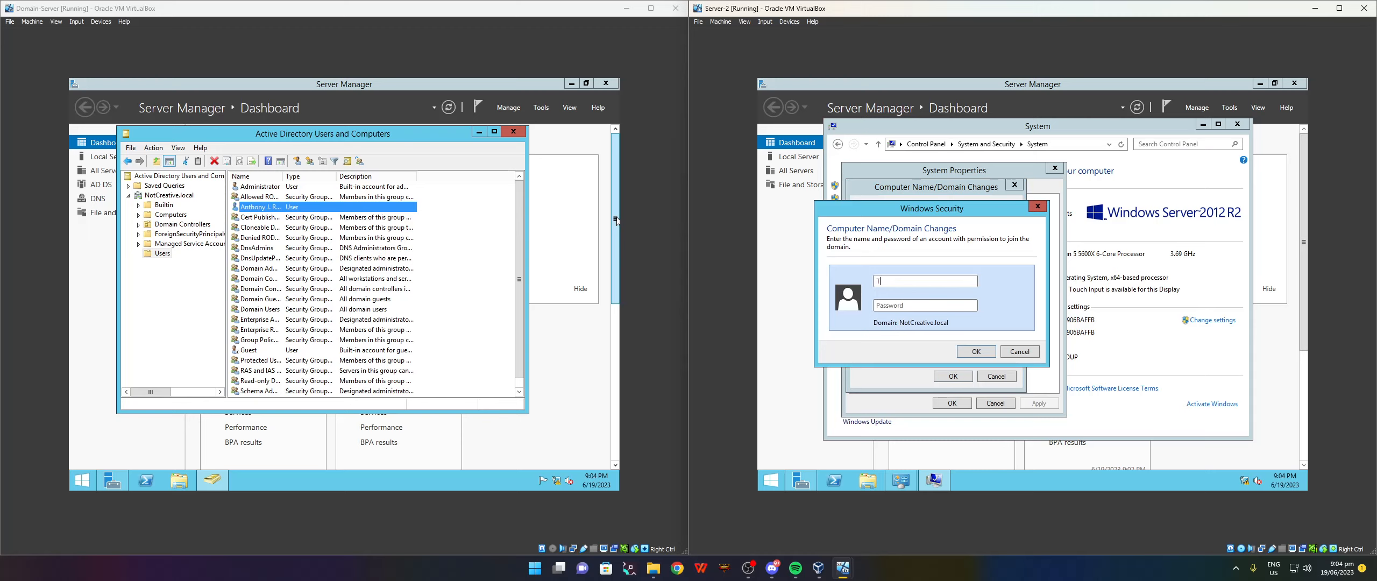
pyautogui.write('ony')
pyautogui.click(944, 303)
pyautogui.write('Pa')
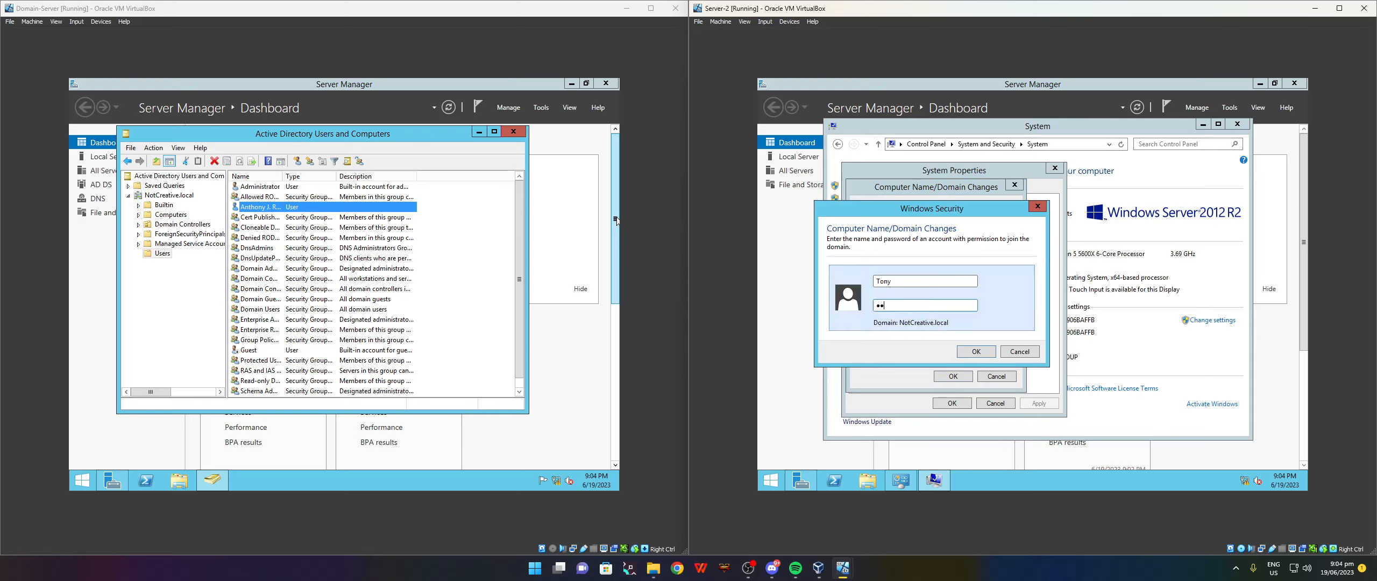
pyautogui.write('ssword1••••••••')
pyautogui.press('Return')
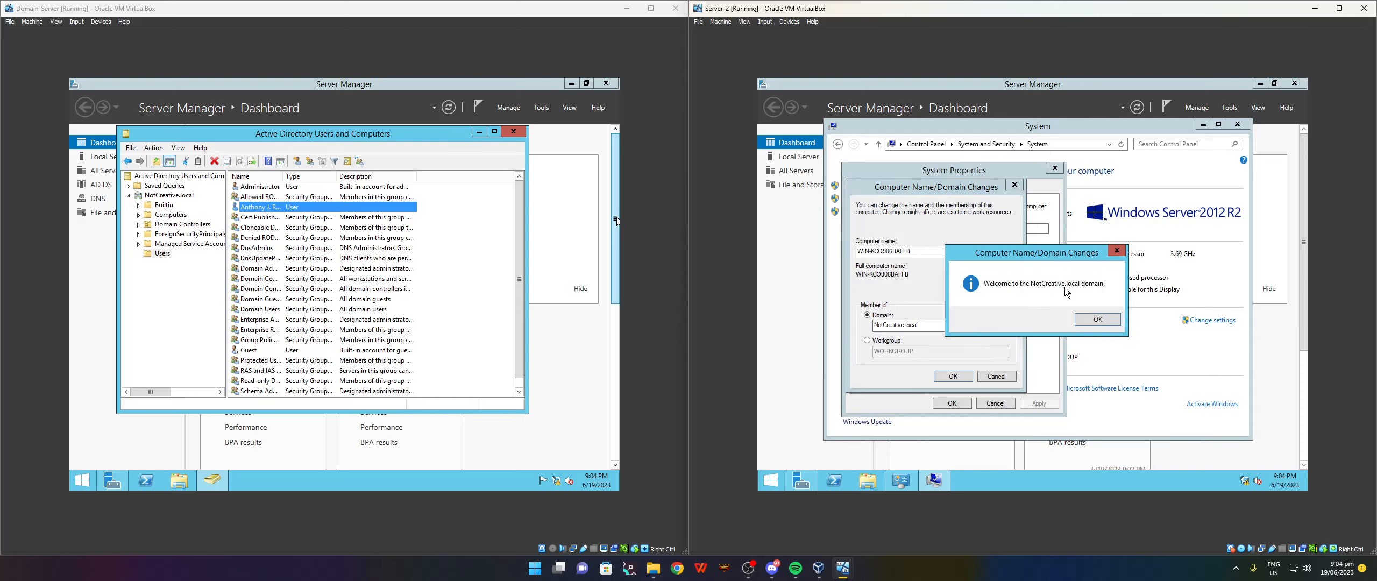
# Acknowledge the domain welcome and restart notices, then restart Server-2 now.
pyautogui.click(1099, 321)
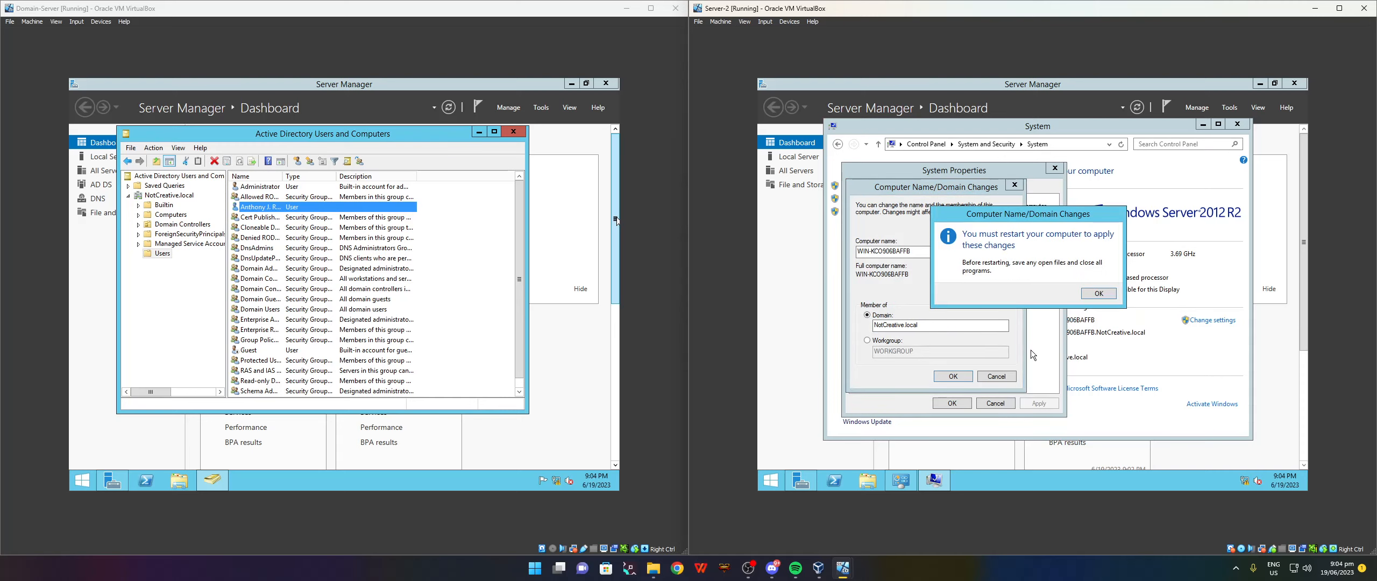
pyautogui.click(1098, 293)
pyautogui.click(957, 403)
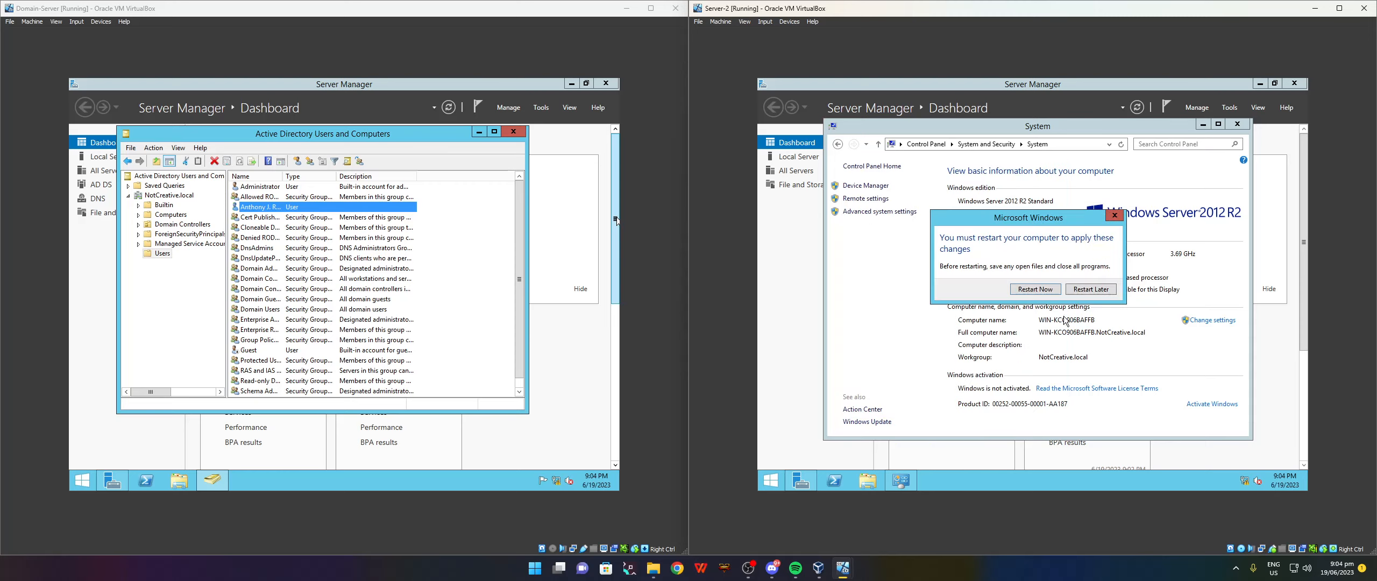
pyautogui.click(1035, 289)
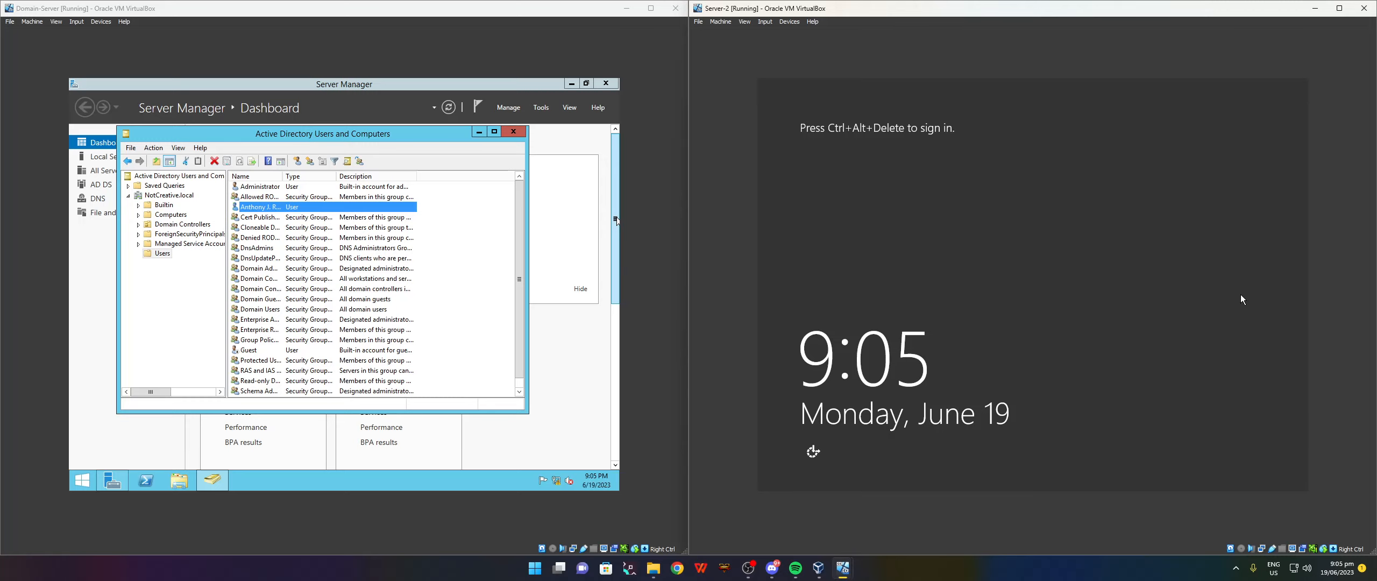
# Sign back into Server-2 as Administrator and close Active Directory Users and Computers on Domain-Server.
pyautogui.hotkey('ctrl', 'alt', 'Delete')
pyautogui.write('•••')
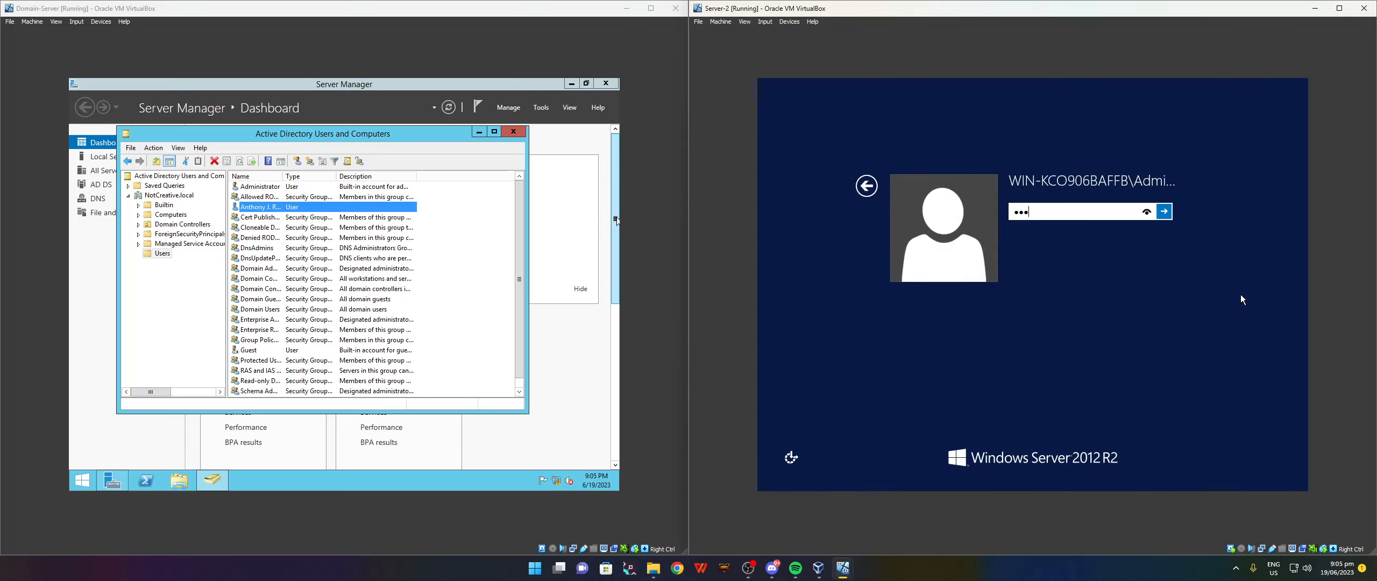
pyautogui.write('••••')
pyautogui.press('Return')
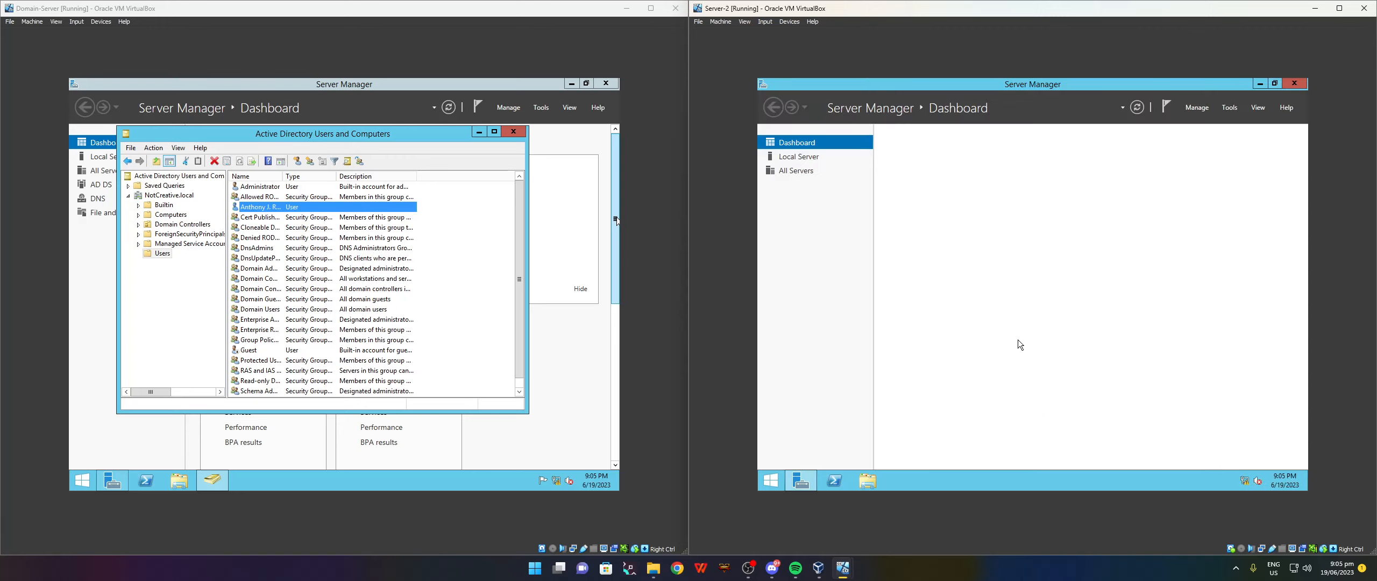
pyautogui.click(513, 133)
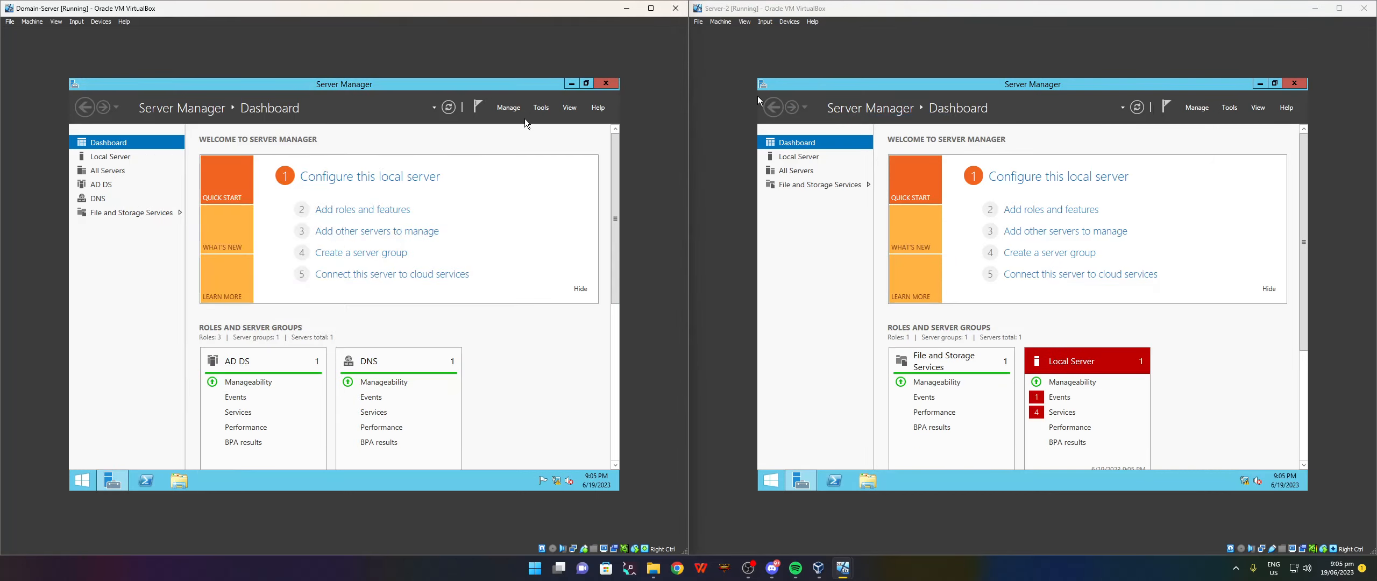
pyautogui.click(507, 108)
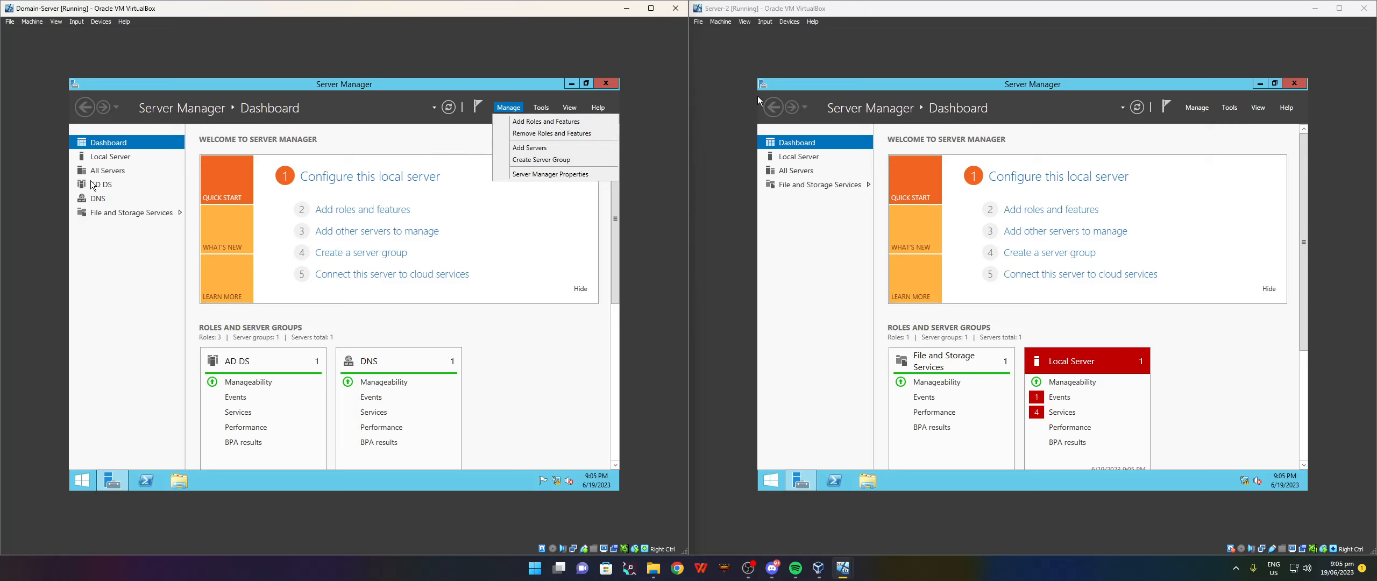
# From All Servers, find WIN-KCO906BAFFB in the directory and add it to the managed servers.
pyautogui.click(116, 173)
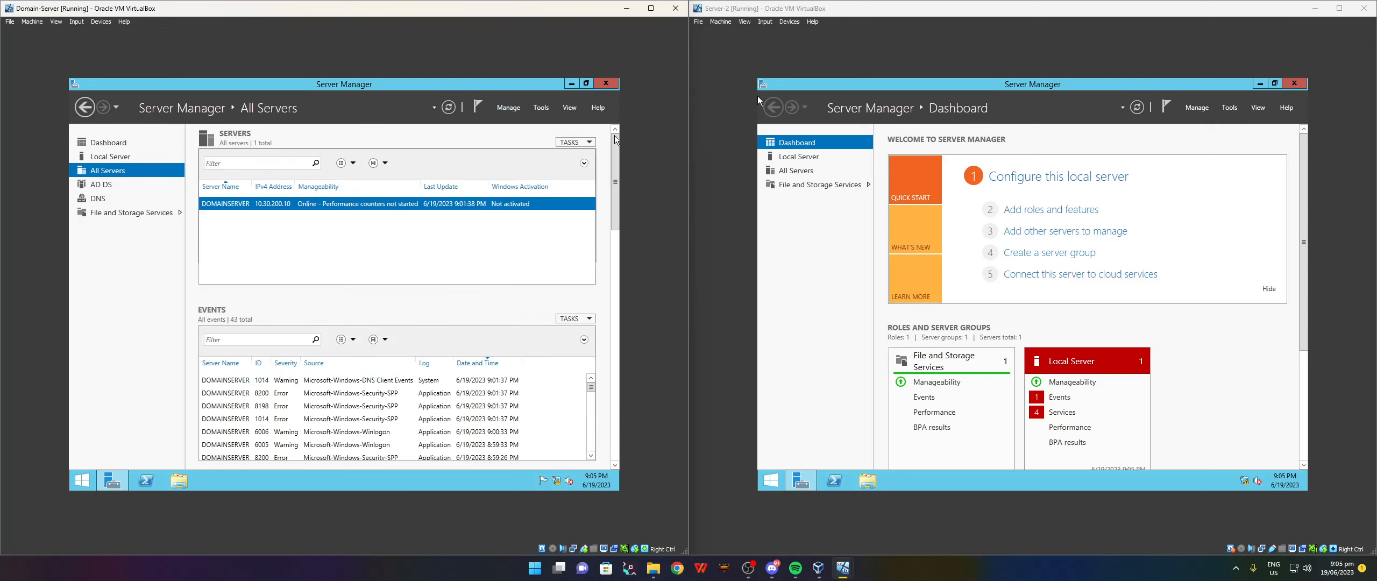
pyautogui.click(510, 108)
pyautogui.click(525, 147)
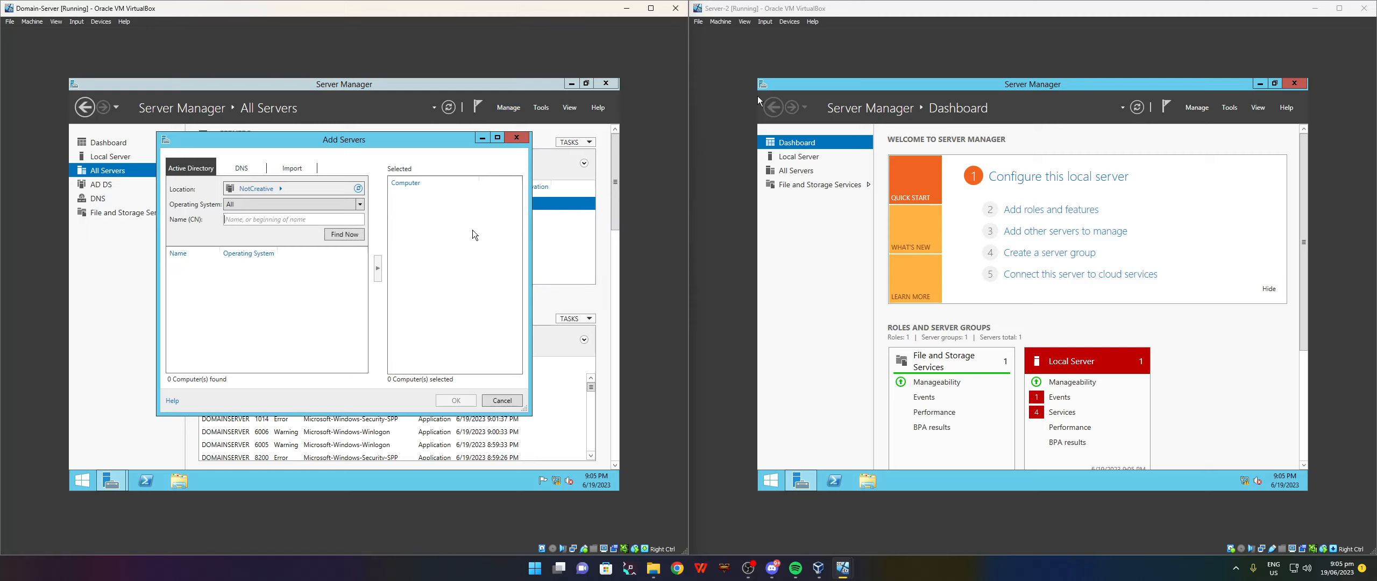
pyautogui.moveTo(378, 137); pyautogui.dragTo(441, 142)
pyautogui.click(407, 240)
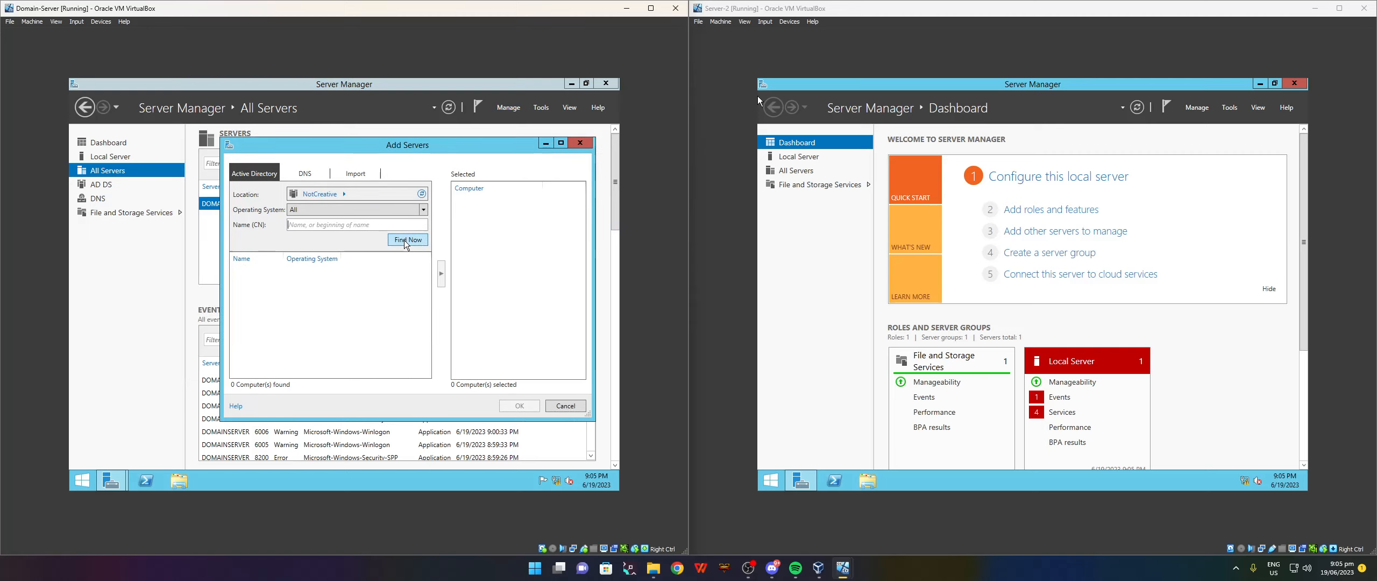
pyautogui.click(285, 283)
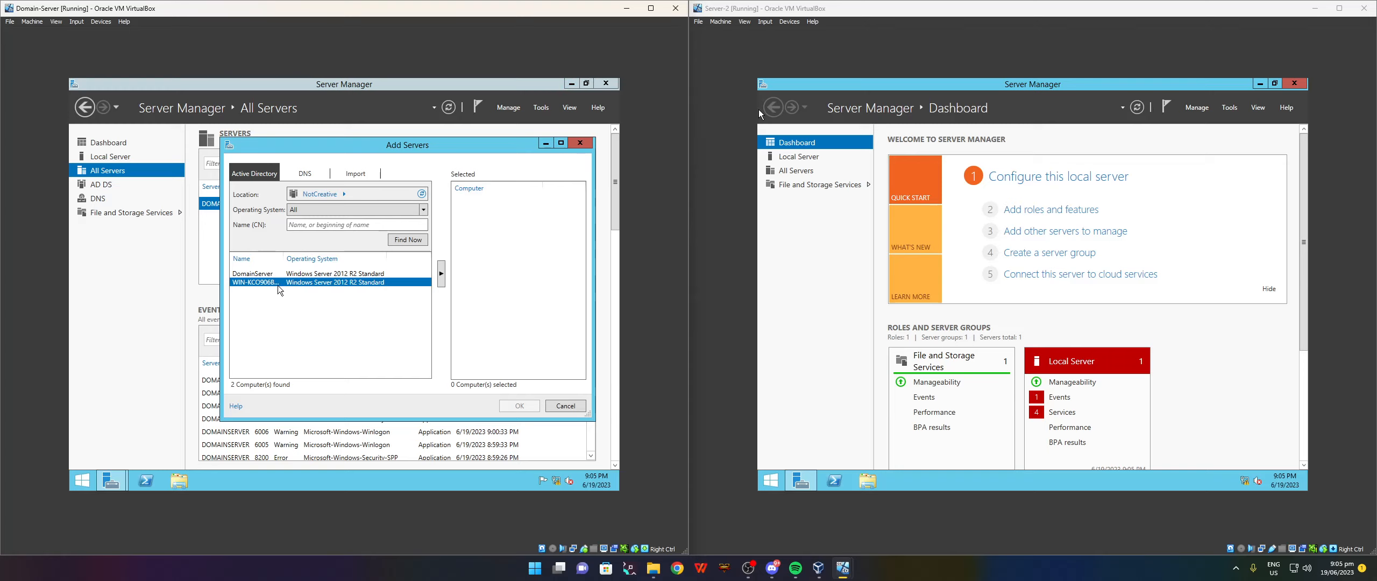
pyautogui.doubleClick(375, 281)
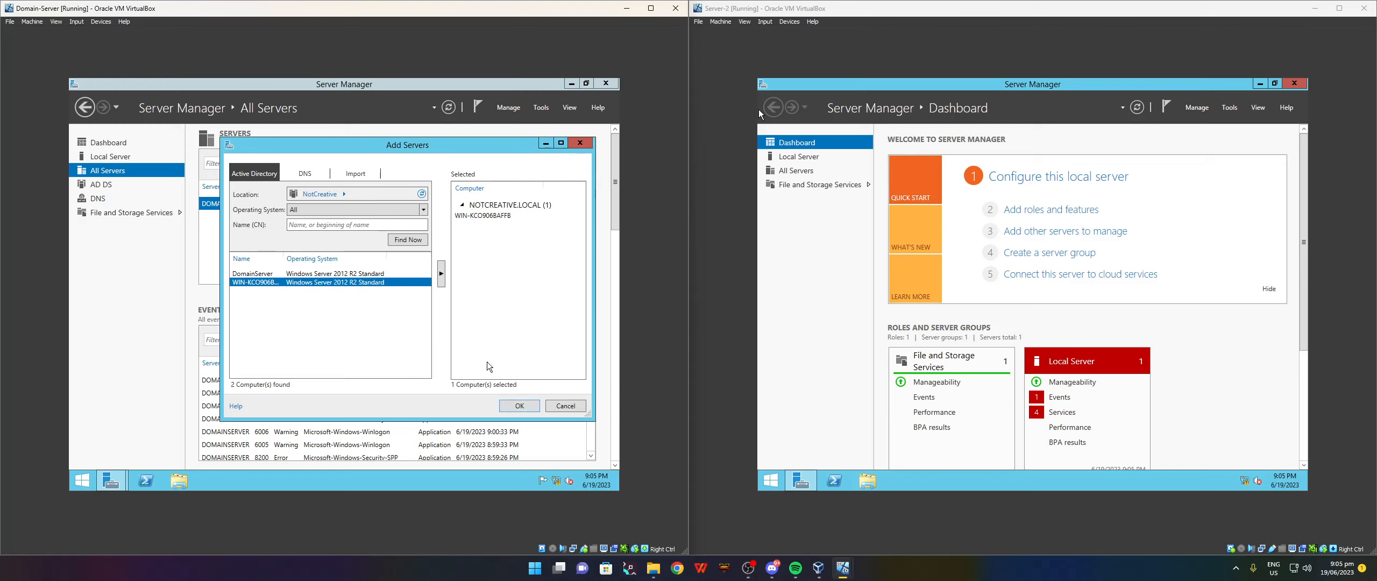
pyautogui.click(515, 406)
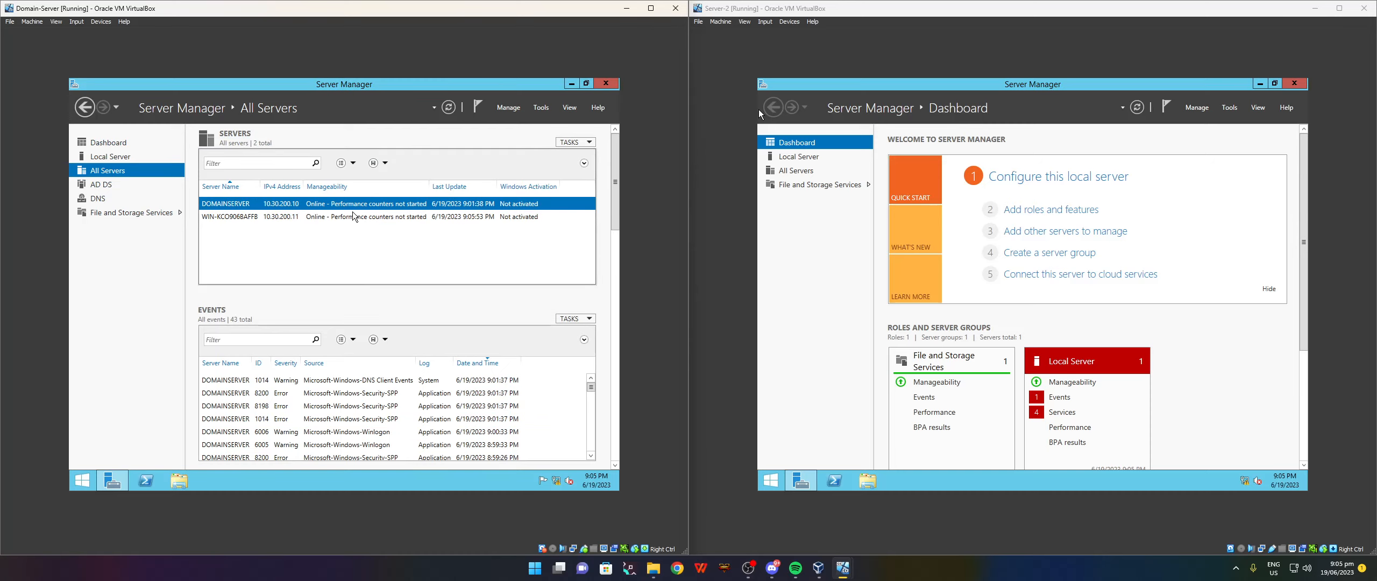
# Install Failover Clustering with its management tools on DOMAINSERVER.
pyautogui.rightClick(342, 204)
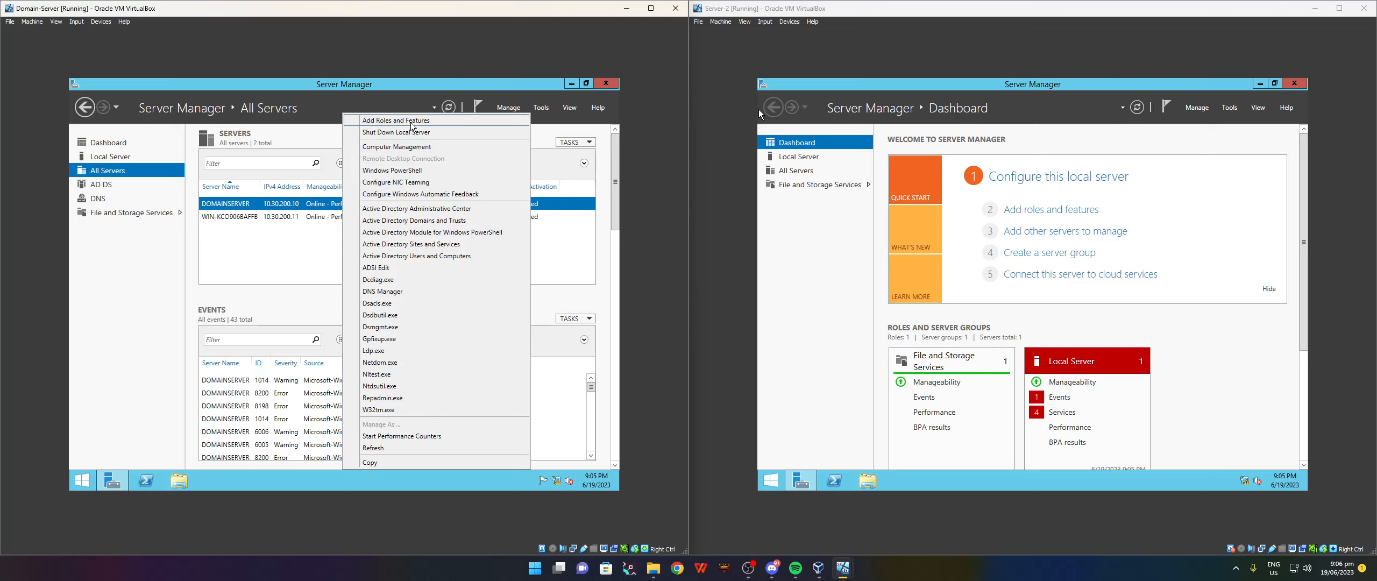
pyautogui.click(396, 120)
pyautogui.click(437, 439)
pyautogui.click(434, 438)
pyautogui.click(433, 438)
pyautogui.click(432, 436)
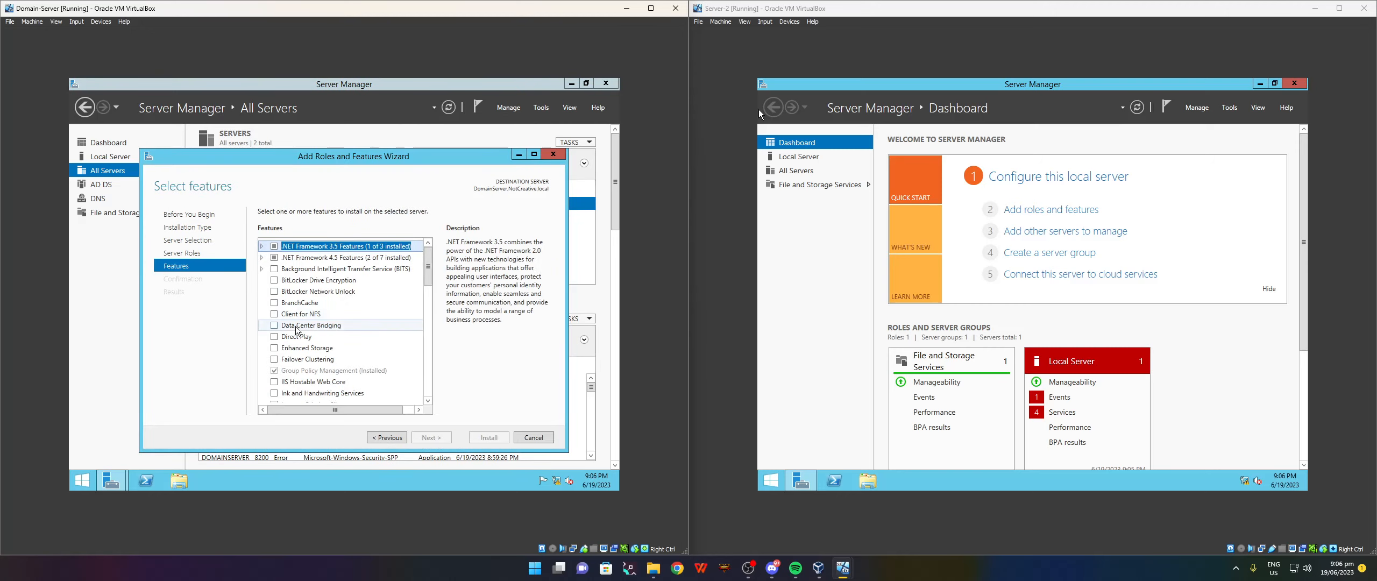
pyautogui.click(274, 359)
pyautogui.click(395, 389)
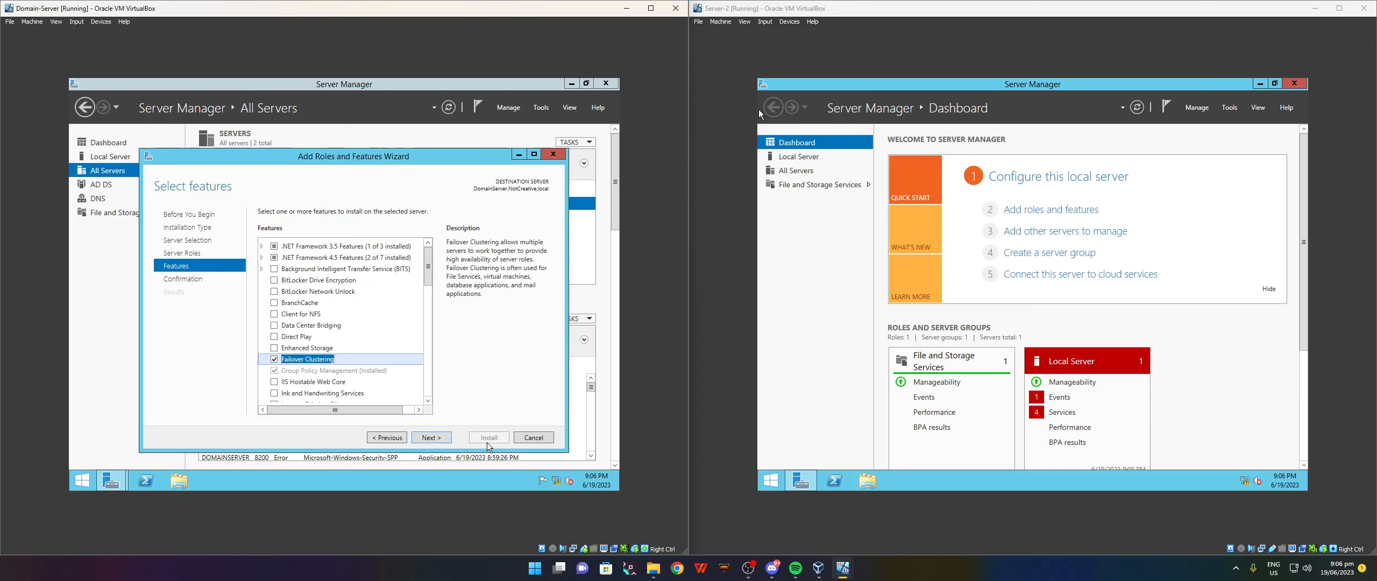
pyautogui.click(438, 438)
pyautogui.click(487, 438)
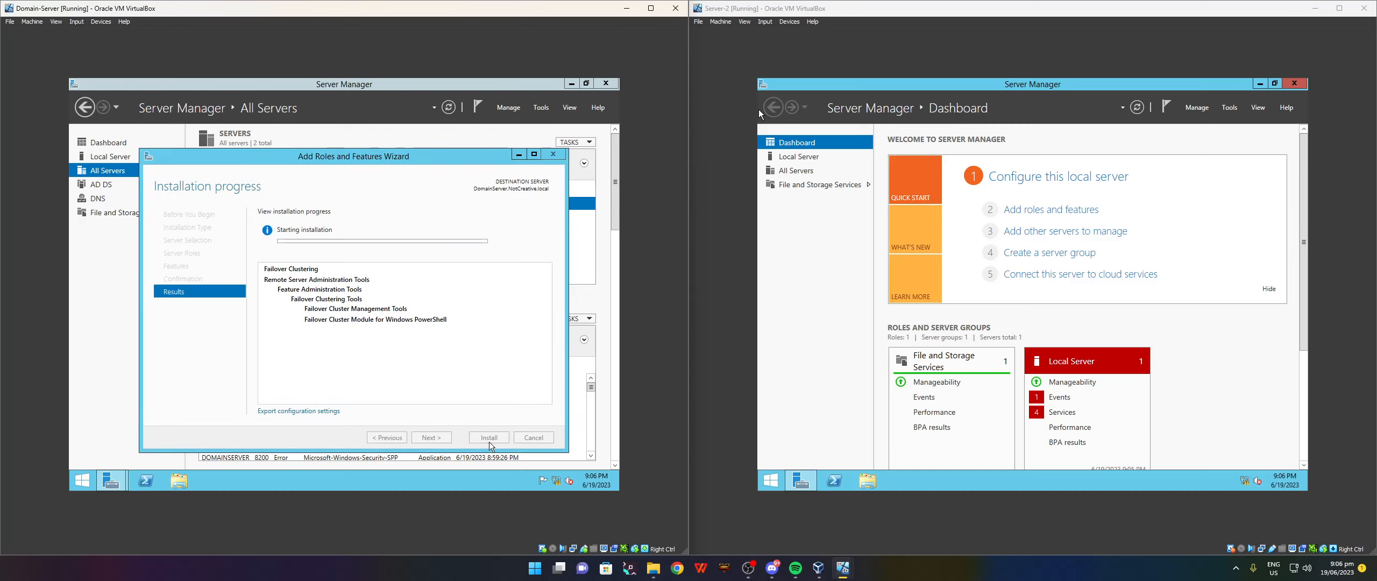
pyautogui.click(519, 154)
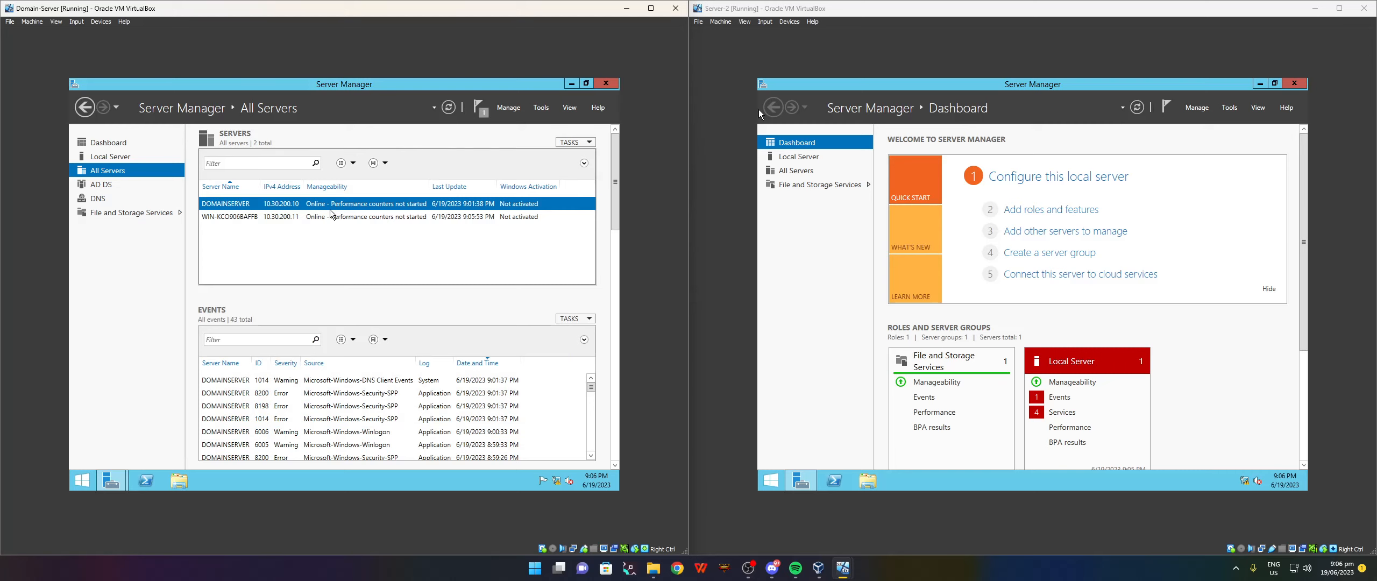
# Install Failover Clustering with its management tools on the second server, WIN-KCO906BAFFB.
pyautogui.rightClick(336, 217)
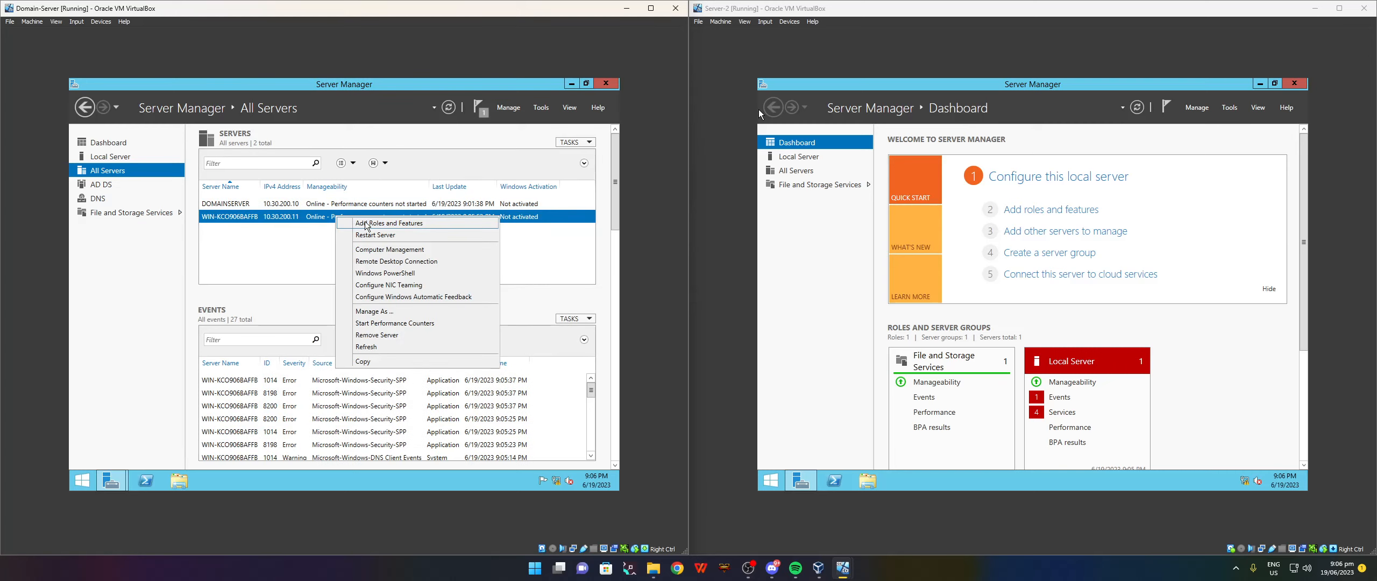
pyautogui.click(366, 223)
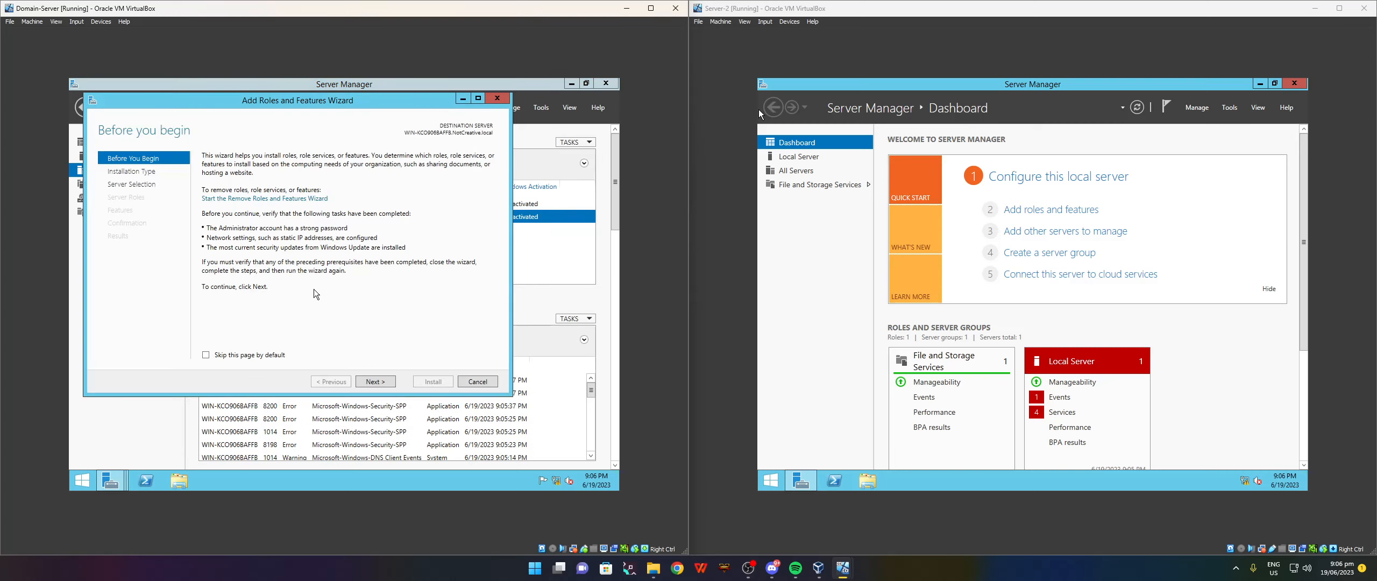
pyautogui.click(377, 383)
pyautogui.click(378, 383)
pyautogui.click(378, 383)
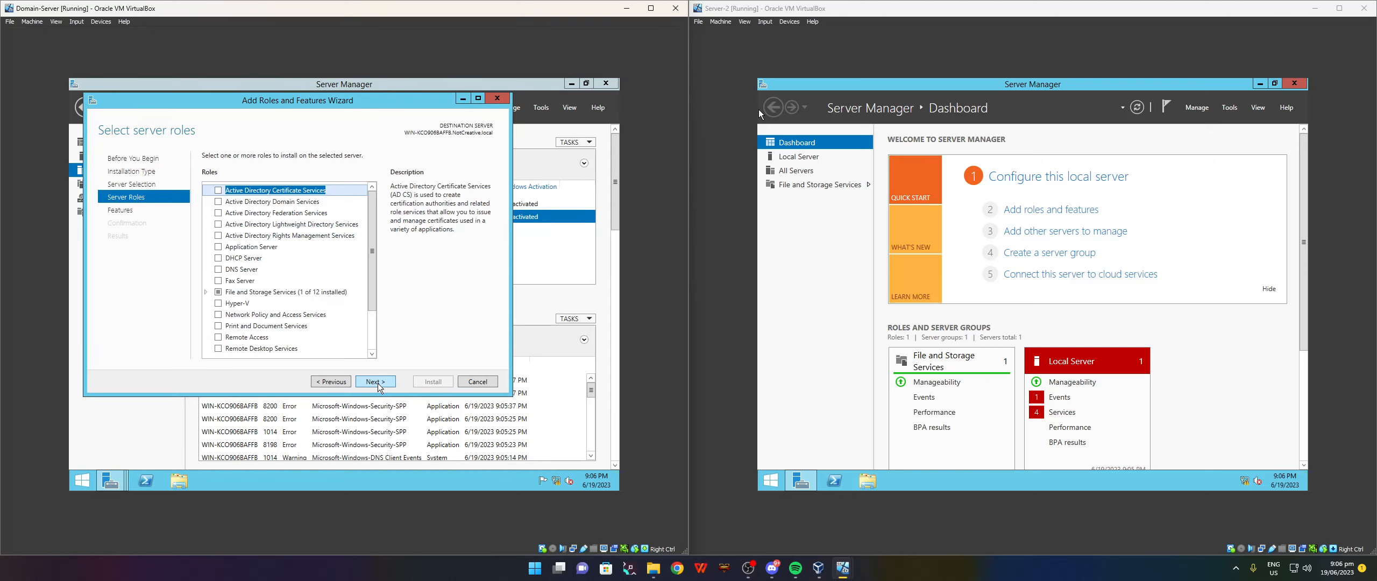
pyautogui.click(373, 382)
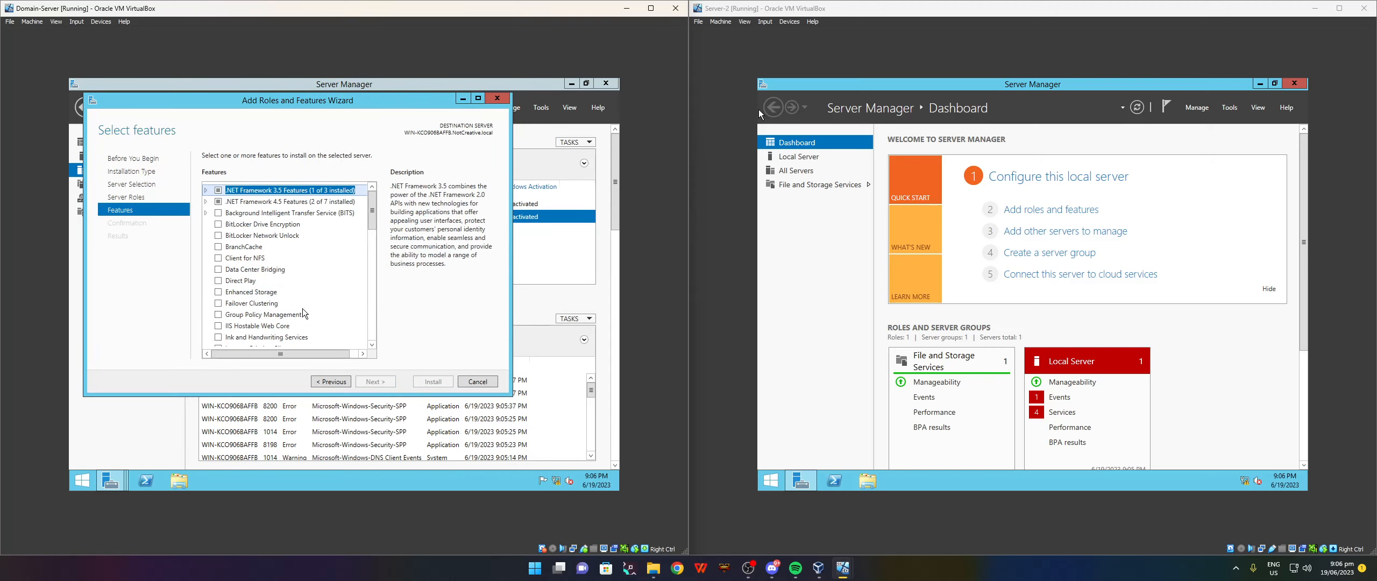
pyautogui.click(218, 303)
pyautogui.click(353, 319)
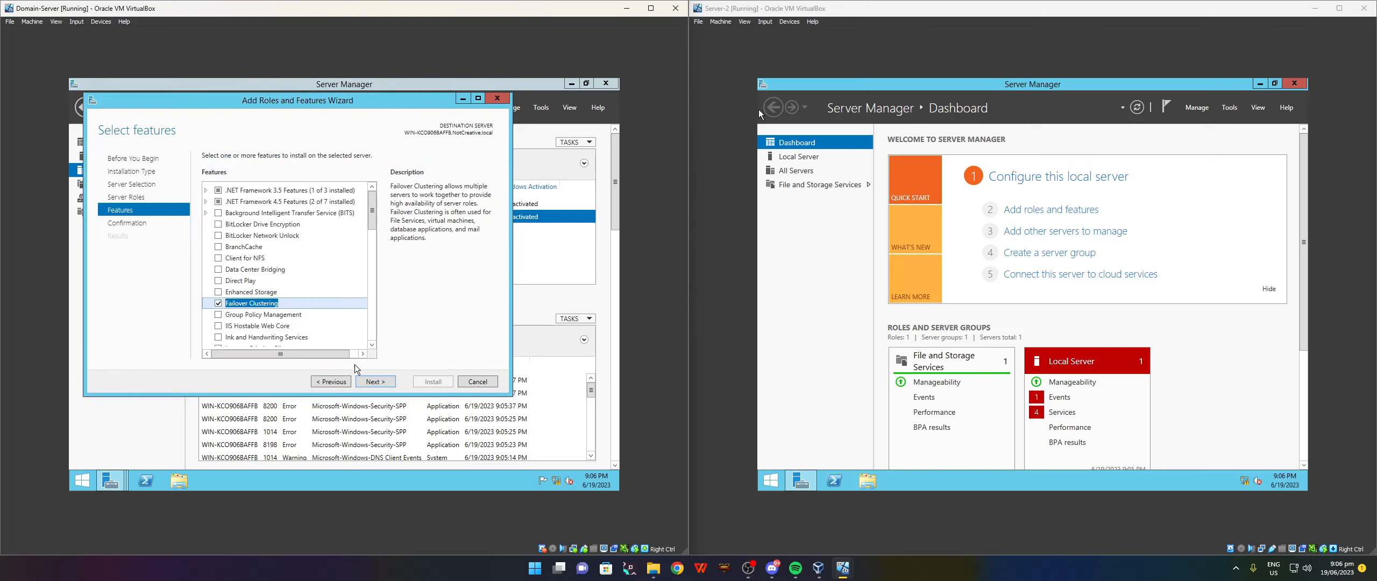
pyautogui.click(386, 382)
pyautogui.click(433, 382)
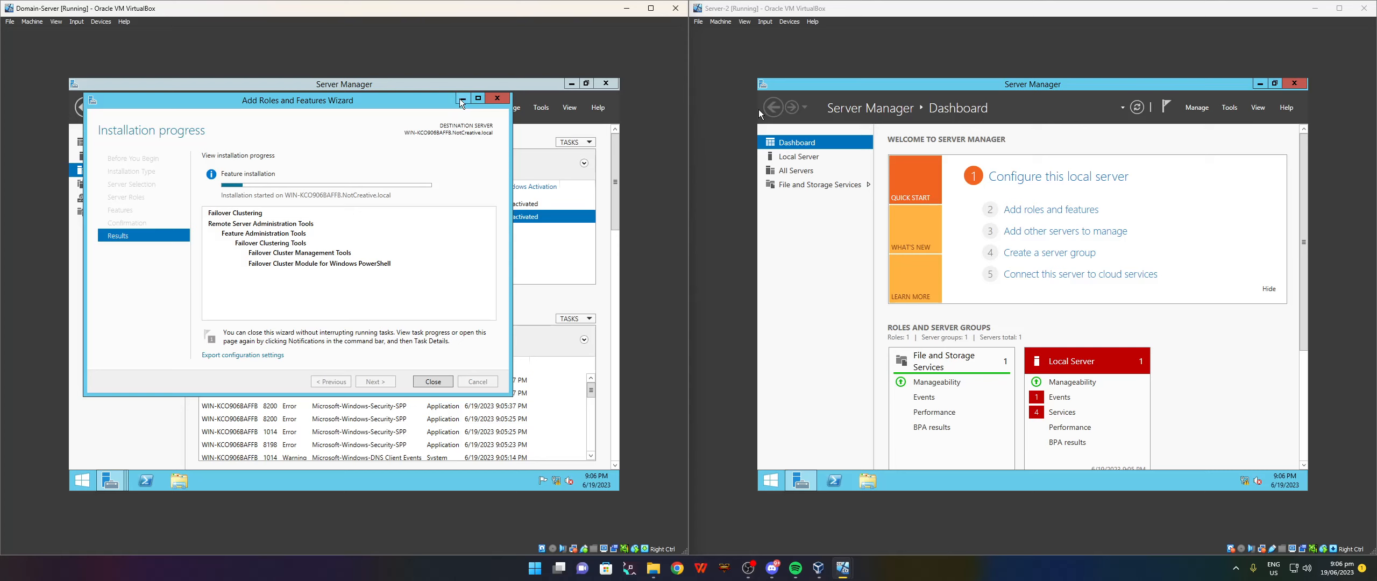
pyautogui.click(497, 98)
# Rearrange both installation progress windows and close the finished domain server installer.
pyautogui.moveTo(111, 480)
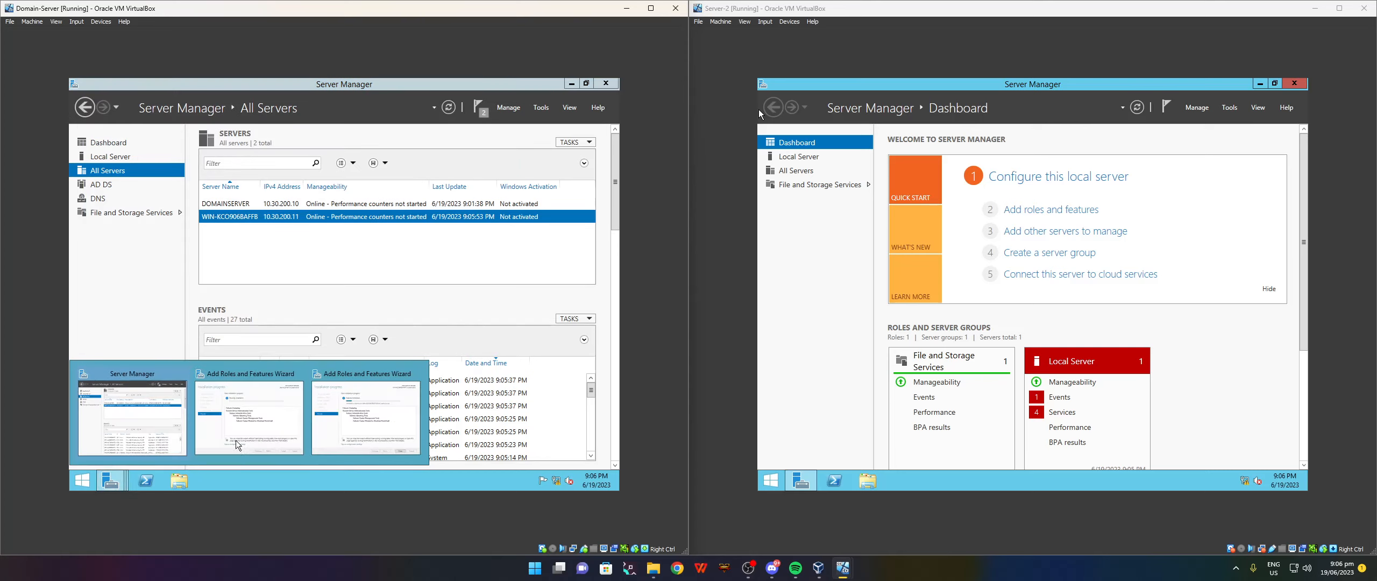
pyautogui.click(358, 418)
pyautogui.moveTo(374, 102); pyautogui.dragTo(324, 292)
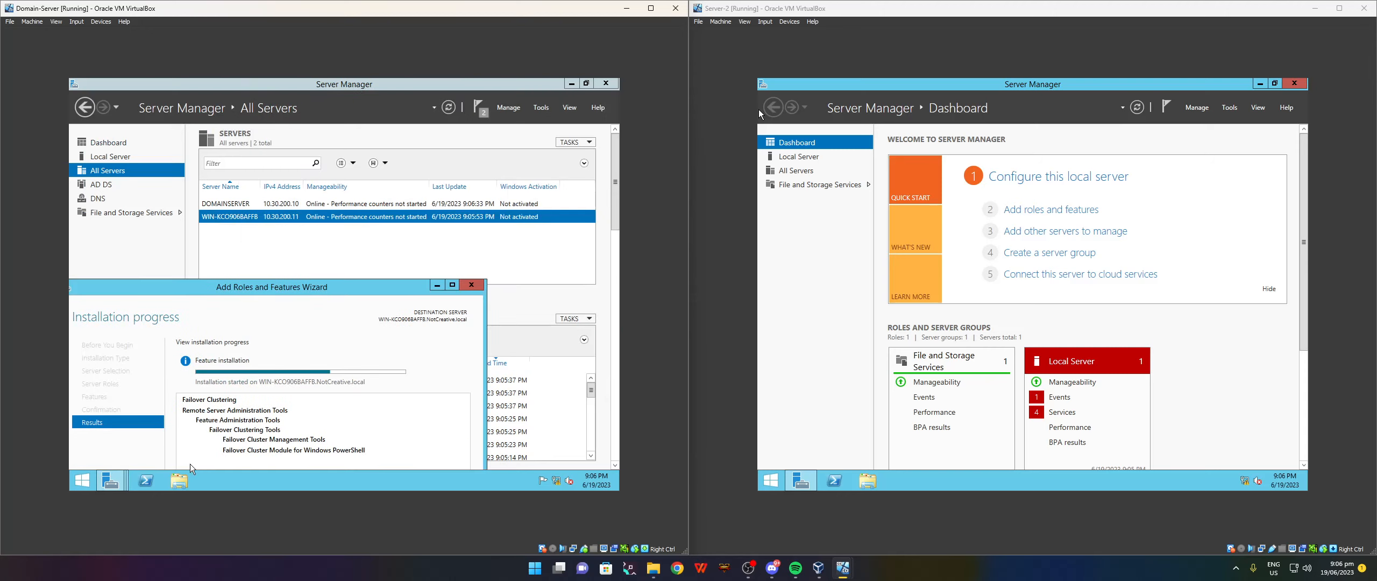
pyautogui.moveTo(117, 480)
pyautogui.click(244, 428)
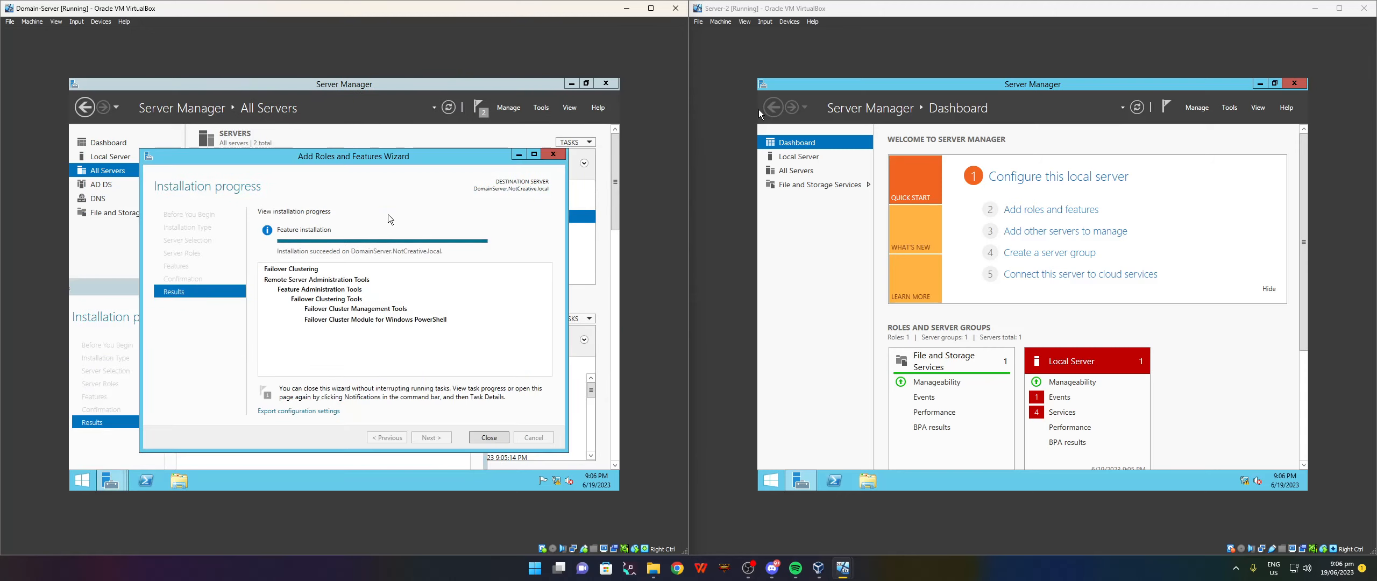
pyautogui.moveTo(444, 154); pyautogui.dragTo(506, 115)
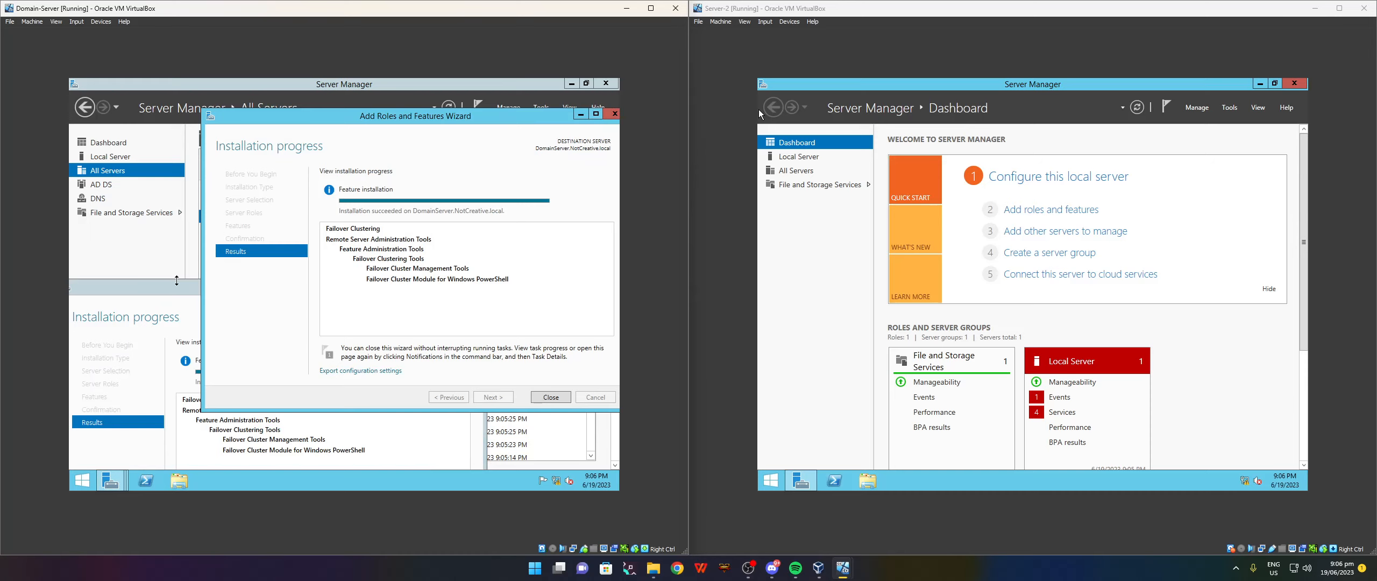
pyautogui.click(128, 293)
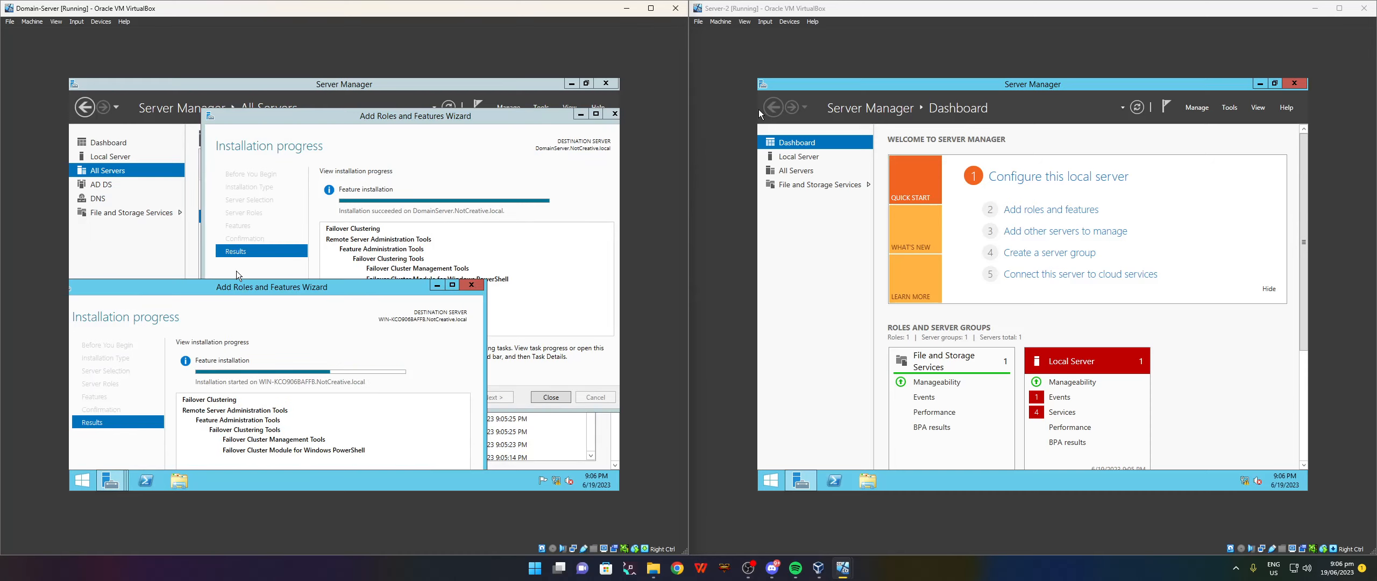
pyautogui.moveTo(360, 289); pyautogui.dragTo(345, 188)
pyautogui.click(392, 466)
# Close the second server's installer and start the Create Cluster wizard in Failover Cluster Manager.
pyautogui.click(550, 398)
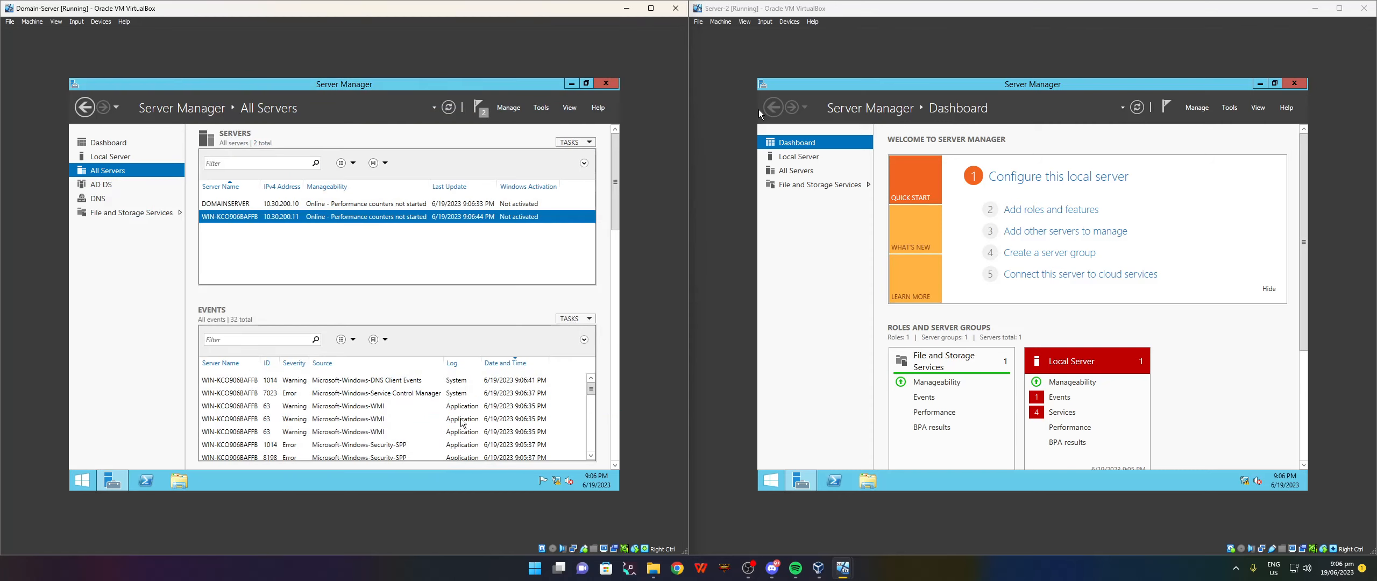
pyautogui.click(541, 107)
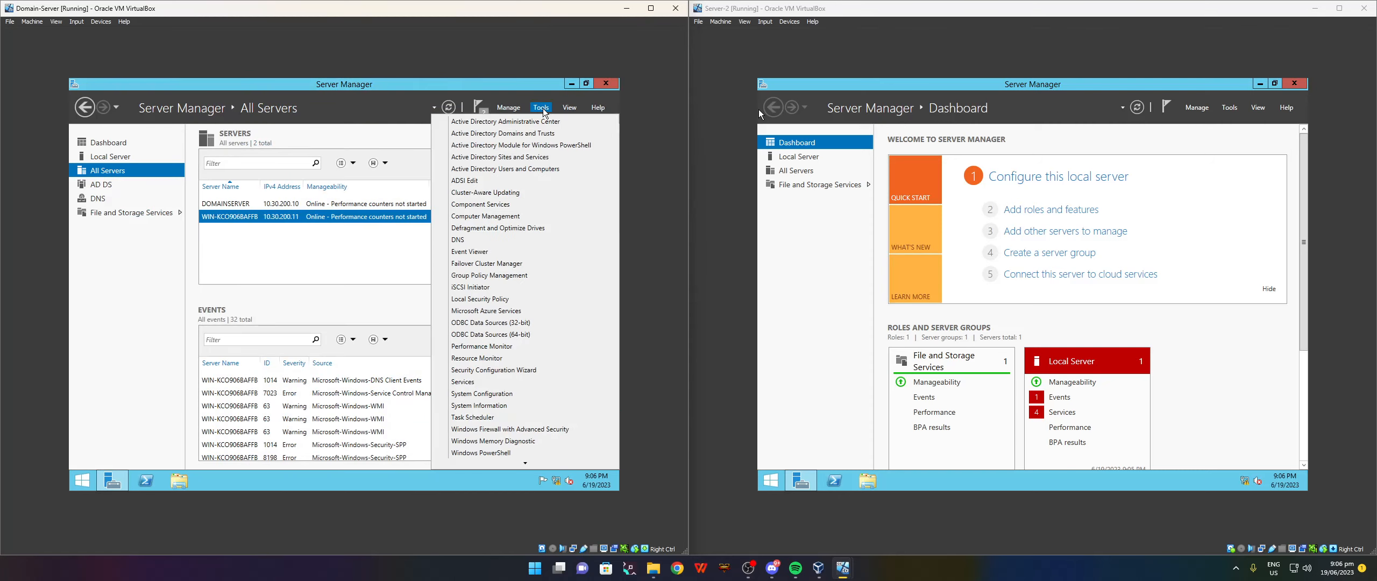
pyautogui.click(506, 265)
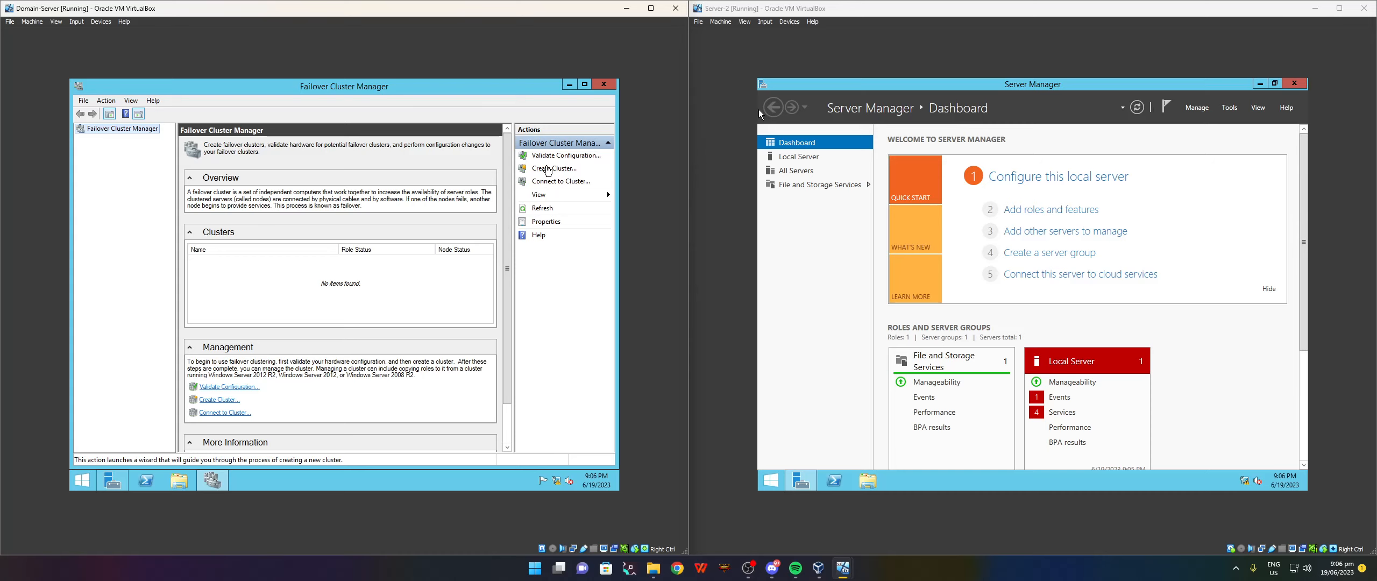
pyautogui.click(547, 169)
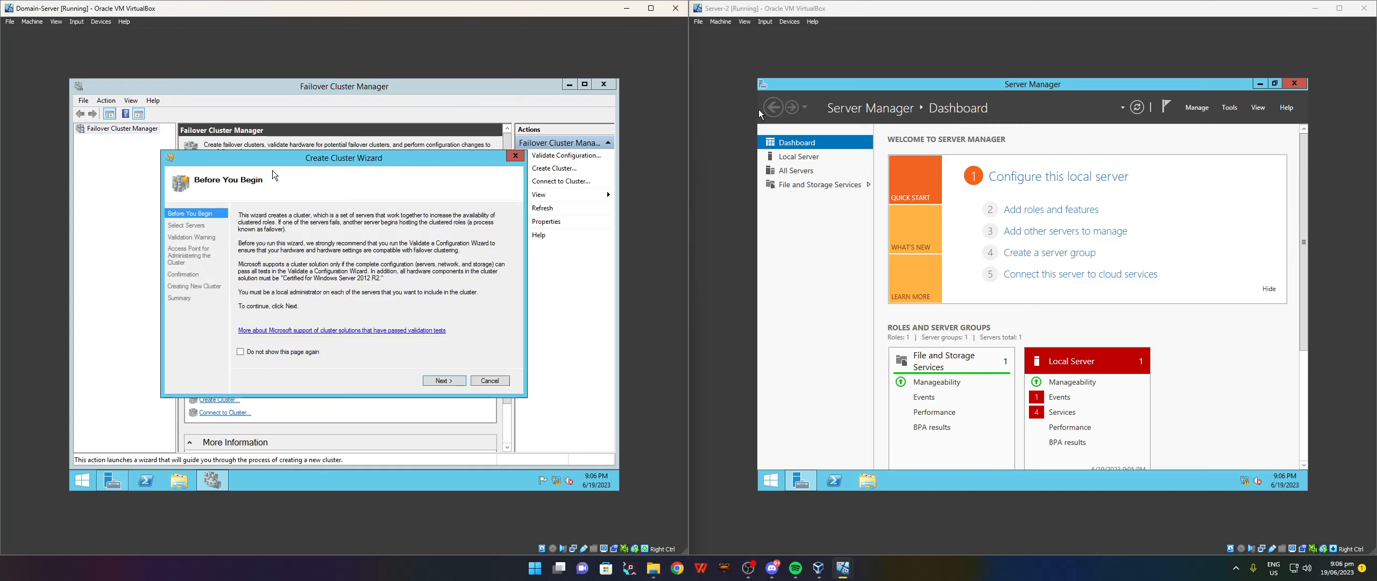
pyautogui.click(441, 380)
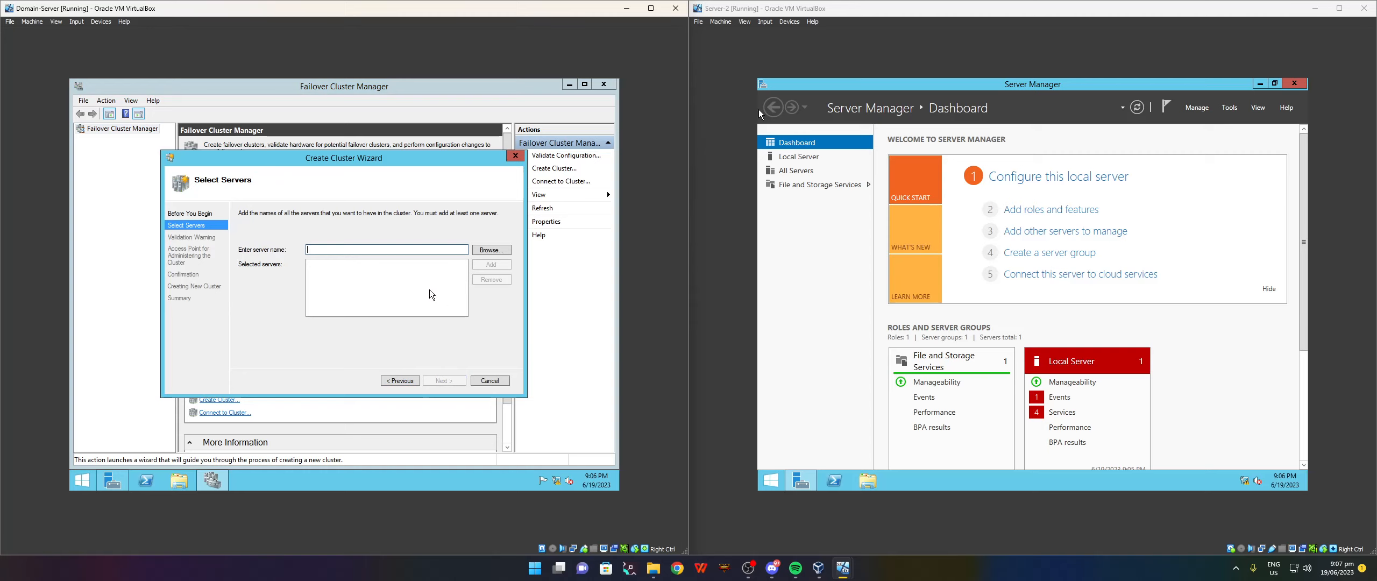
# Find the second server through the advanced computer search and add it as the cluster node.
pyautogui.click(503, 250)
pyautogui.click(199, 290)
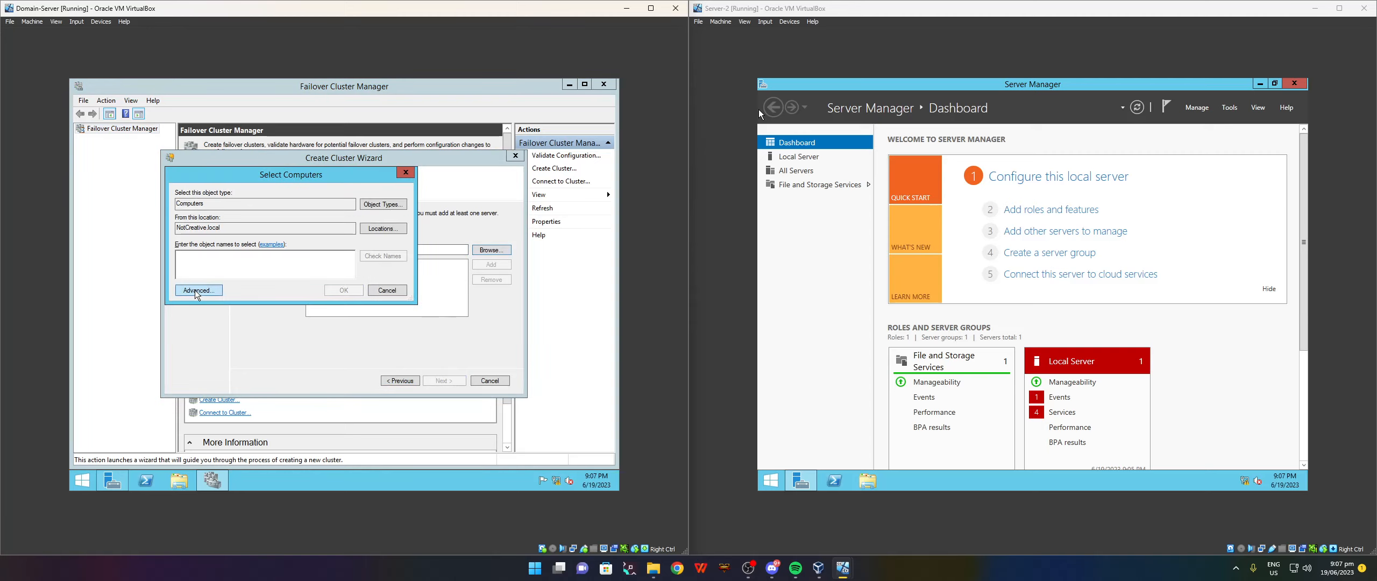
pyautogui.click(420, 264)
pyautogui.moveTo(379, 164); pyautogui.dragTo(369, 112)
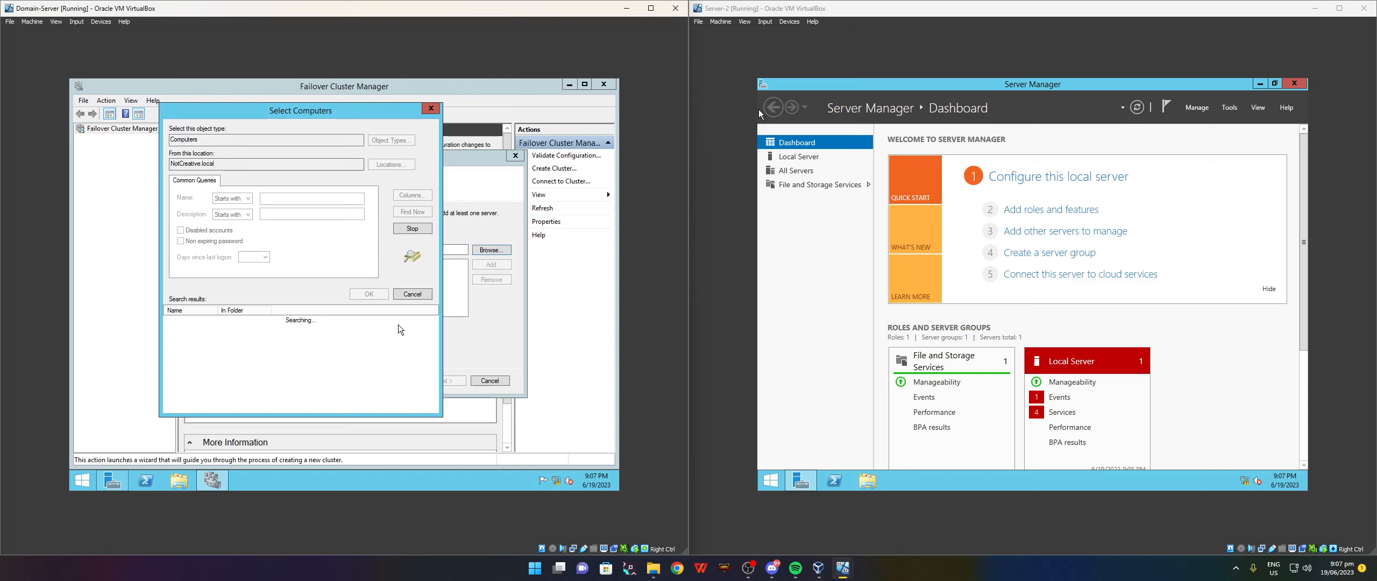
pyautogui.click(833, 156)
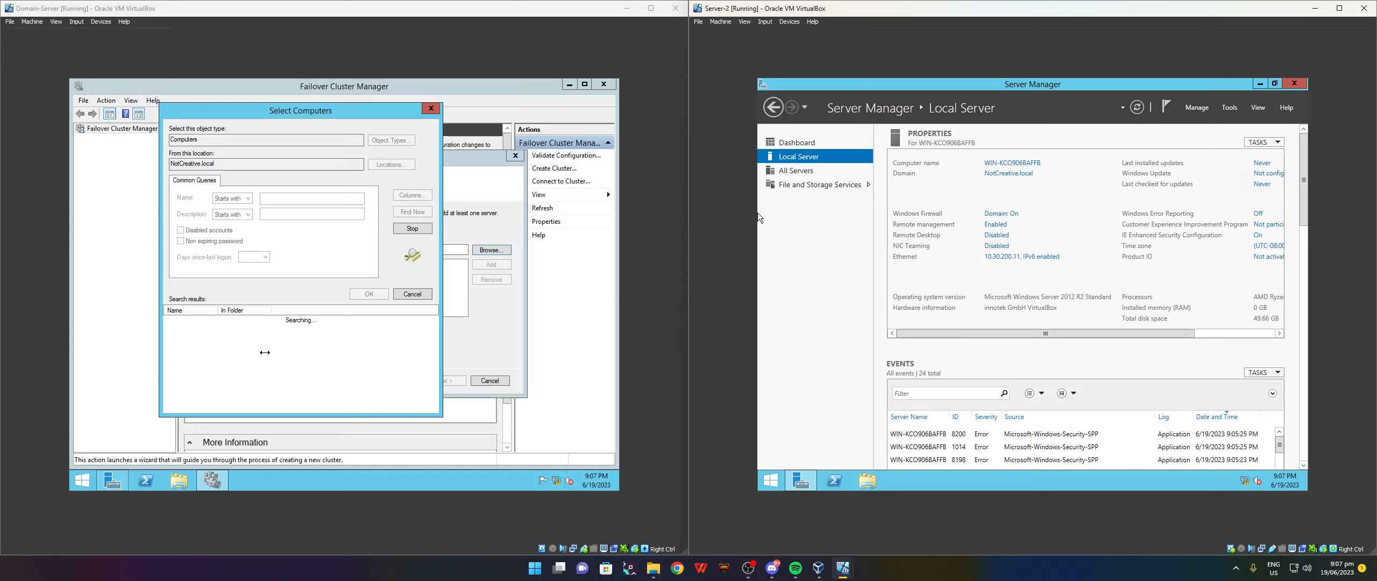
pyautogui.click(246, 327)
pyautogui.click(364, 296)
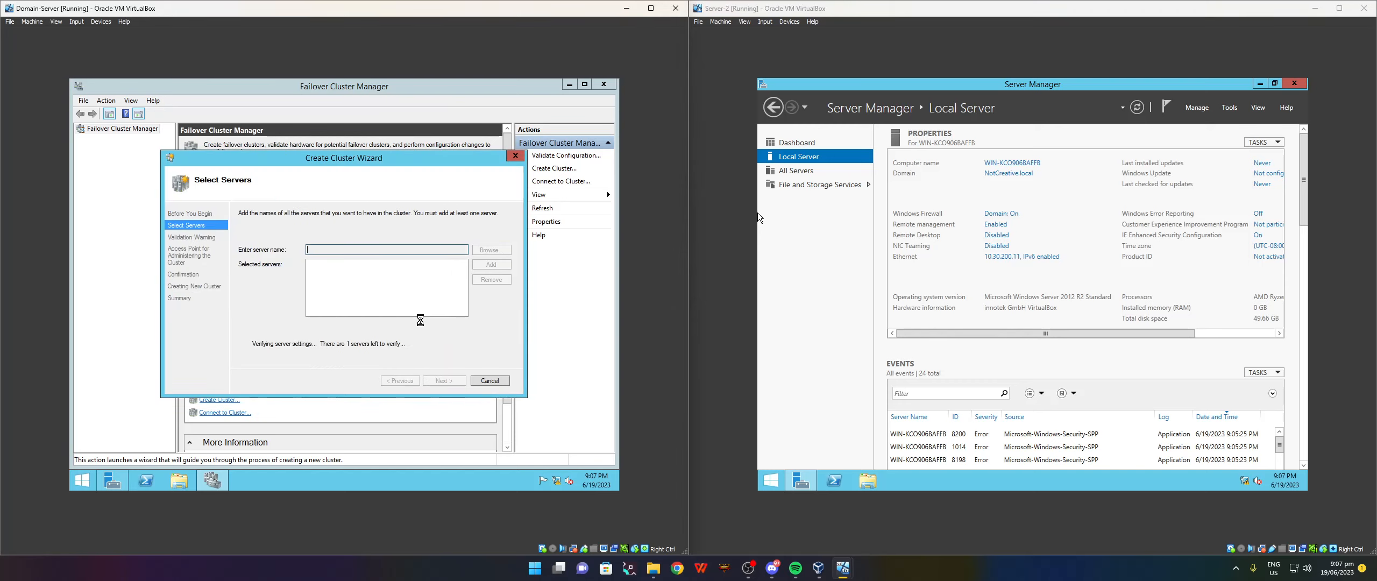
pyautogui.click(441, 380)
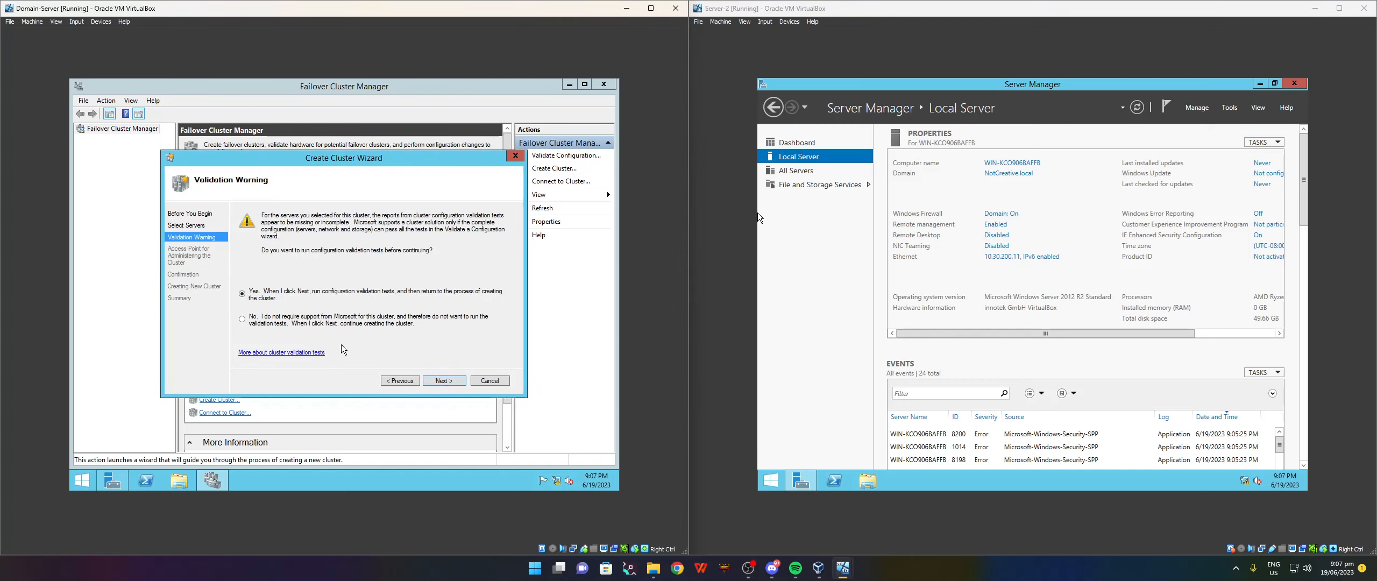
# Skip validation tests and create Cluster1 at IP address 10.30.200.13, then finish the wizard.
pyautogui.click(271, 324)
pyautogui.click(441, 380)
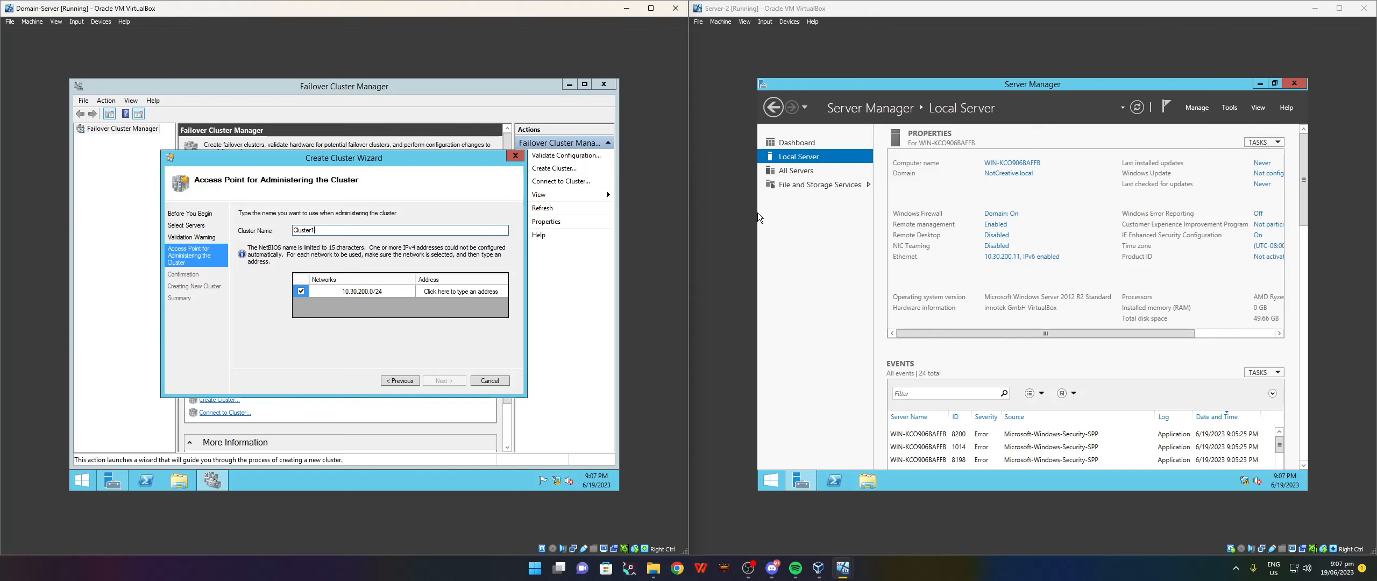
pyautogui.click(477, 290)
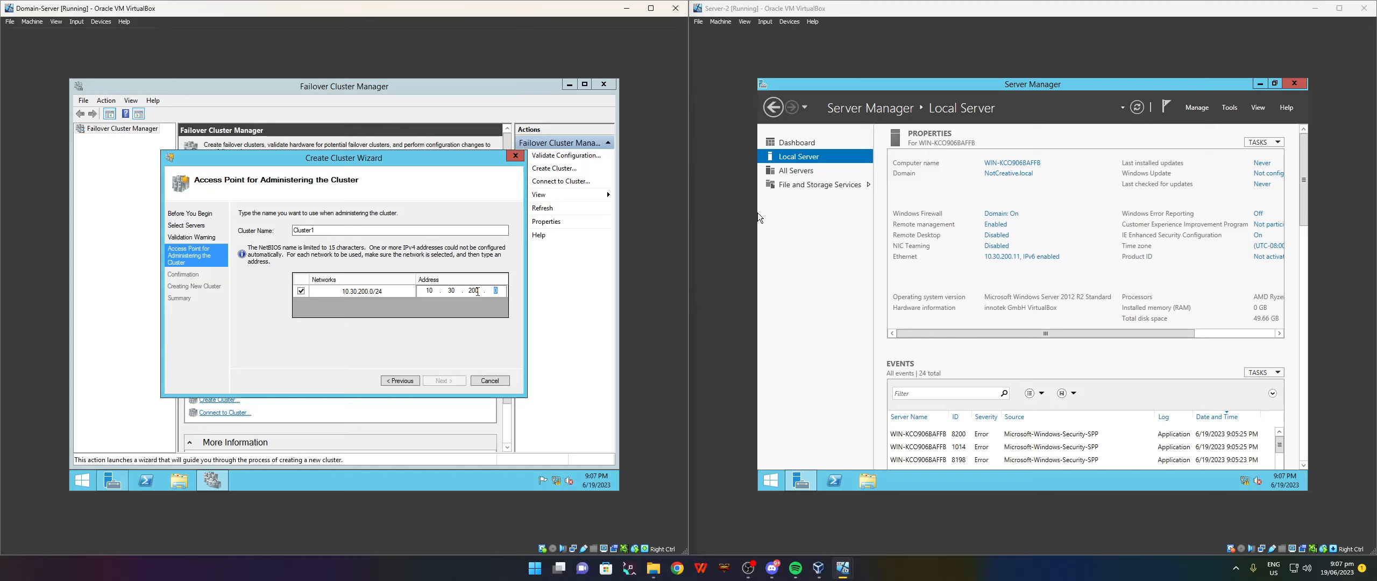
pyautogui.write('13')
pyautogui.click(444, 381)
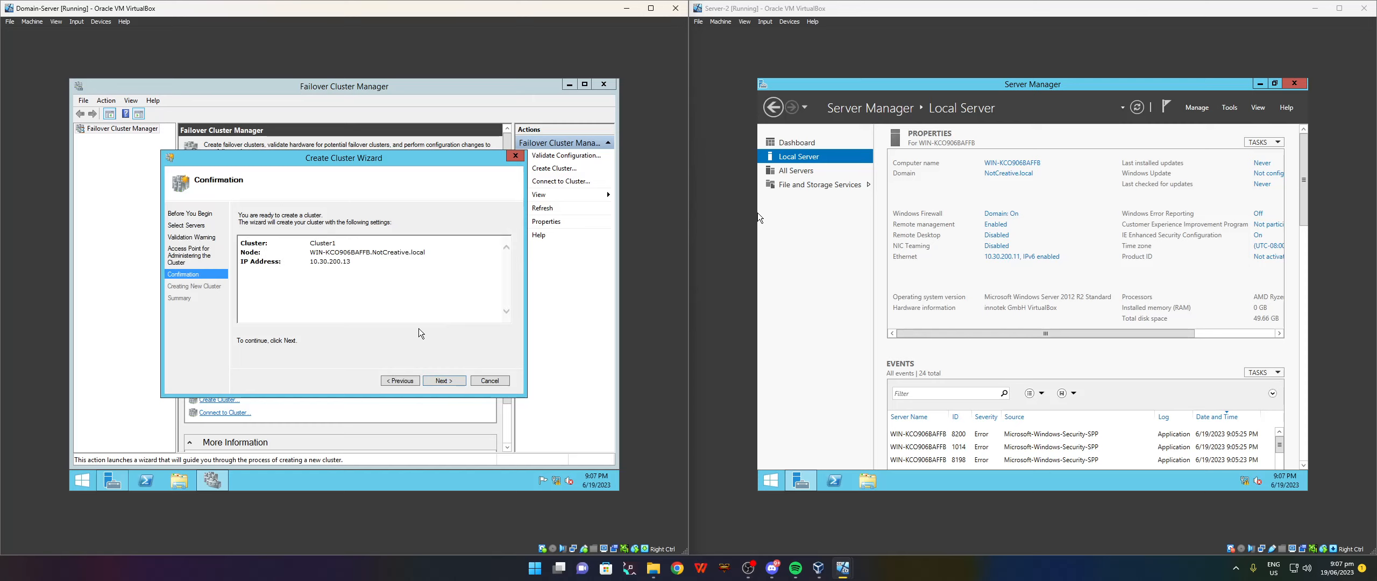
pyautogui.click(438, 380)
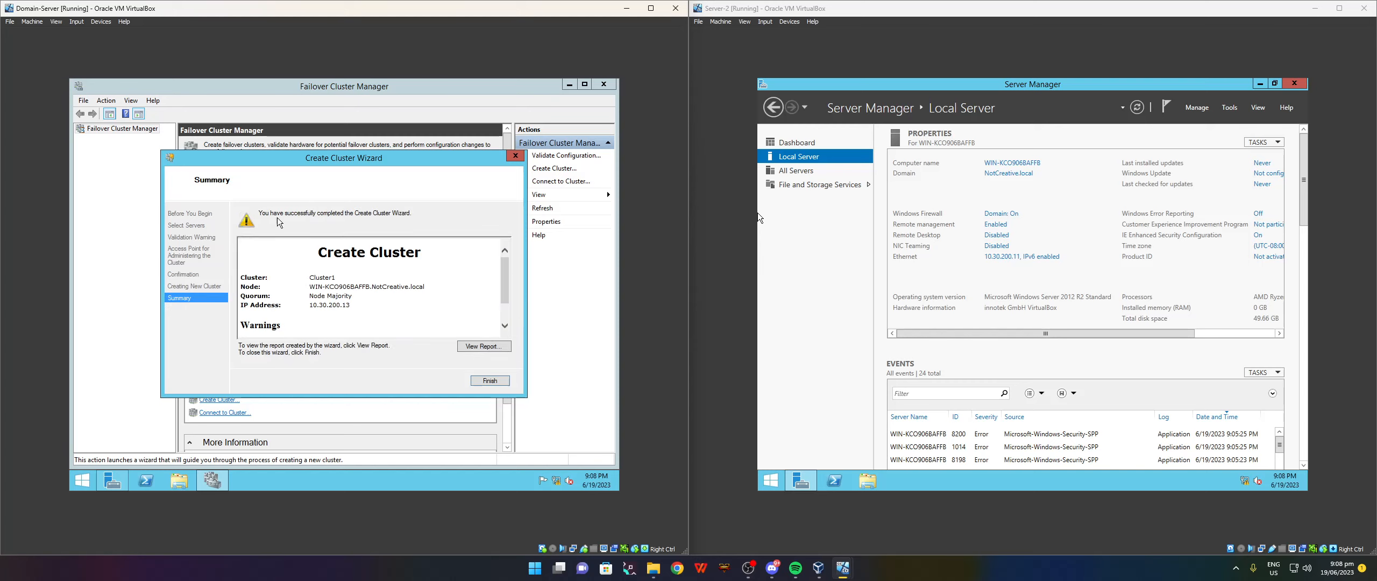
pyautogui.click(489, 380)
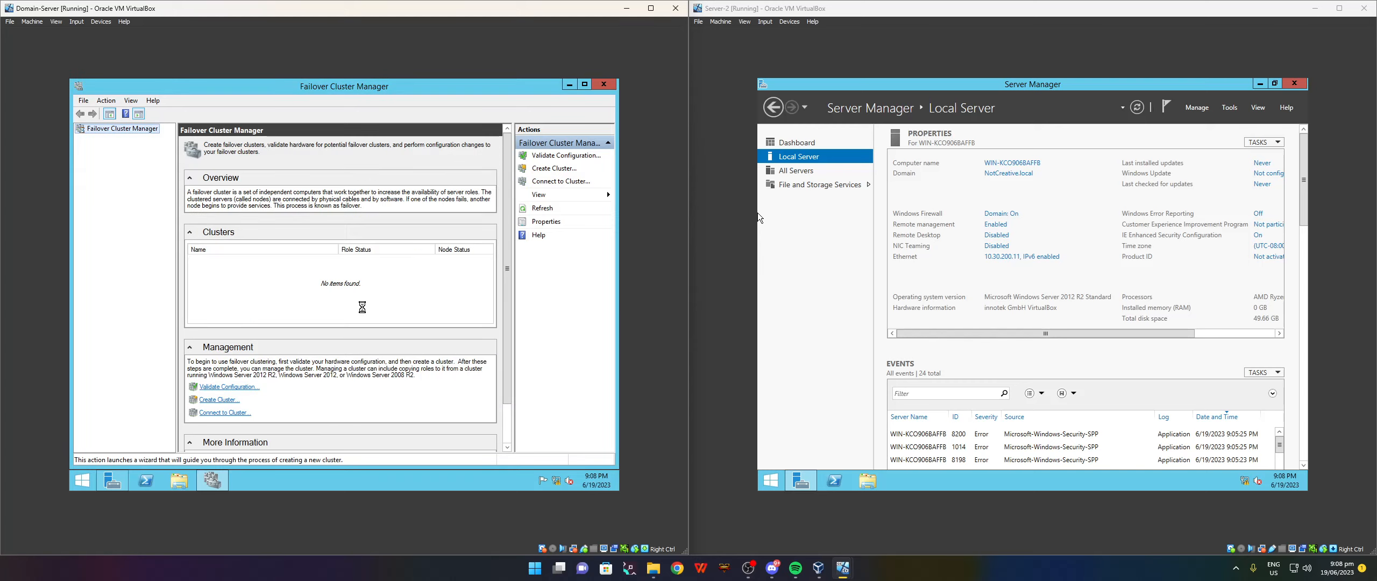